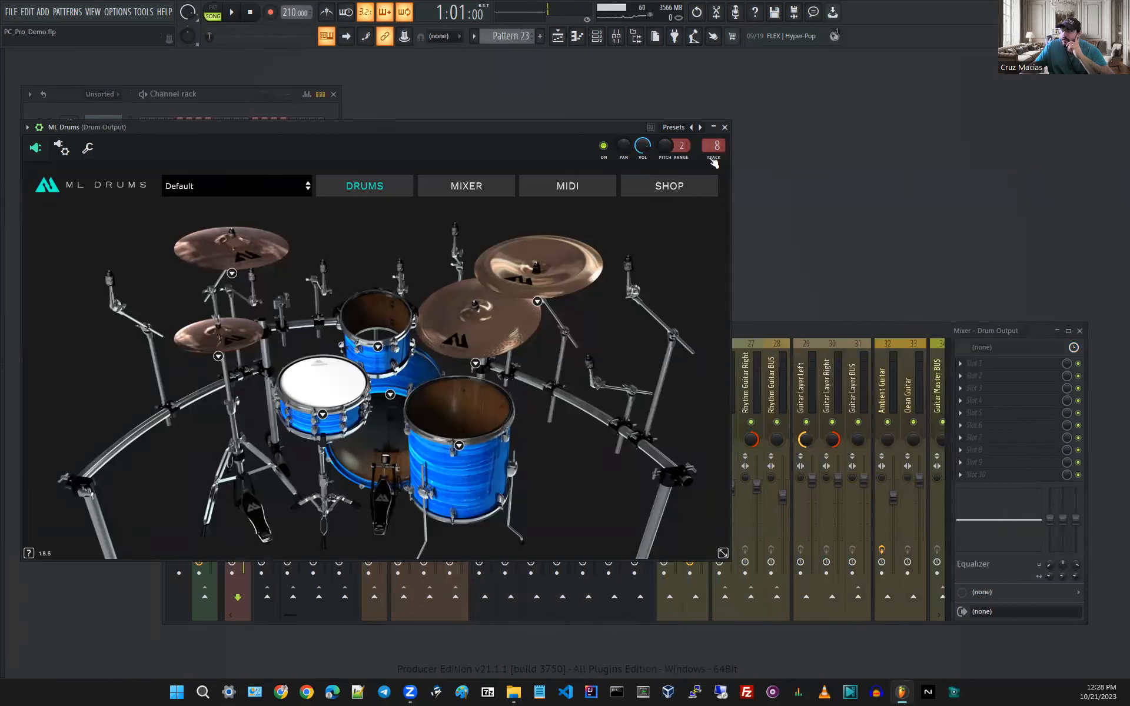
Open the ML Drums piano roll for Pattern 23 and audition the A#5 key and the keys around A3.
left_click(289, 111)
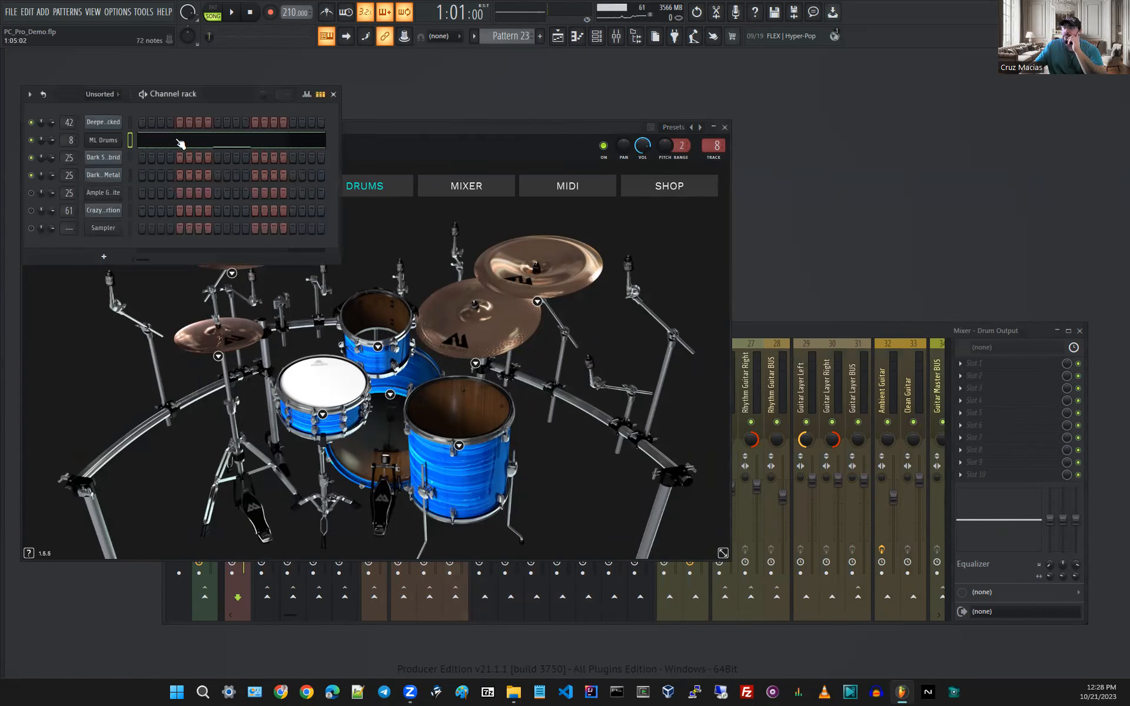
left_click(156, 142)
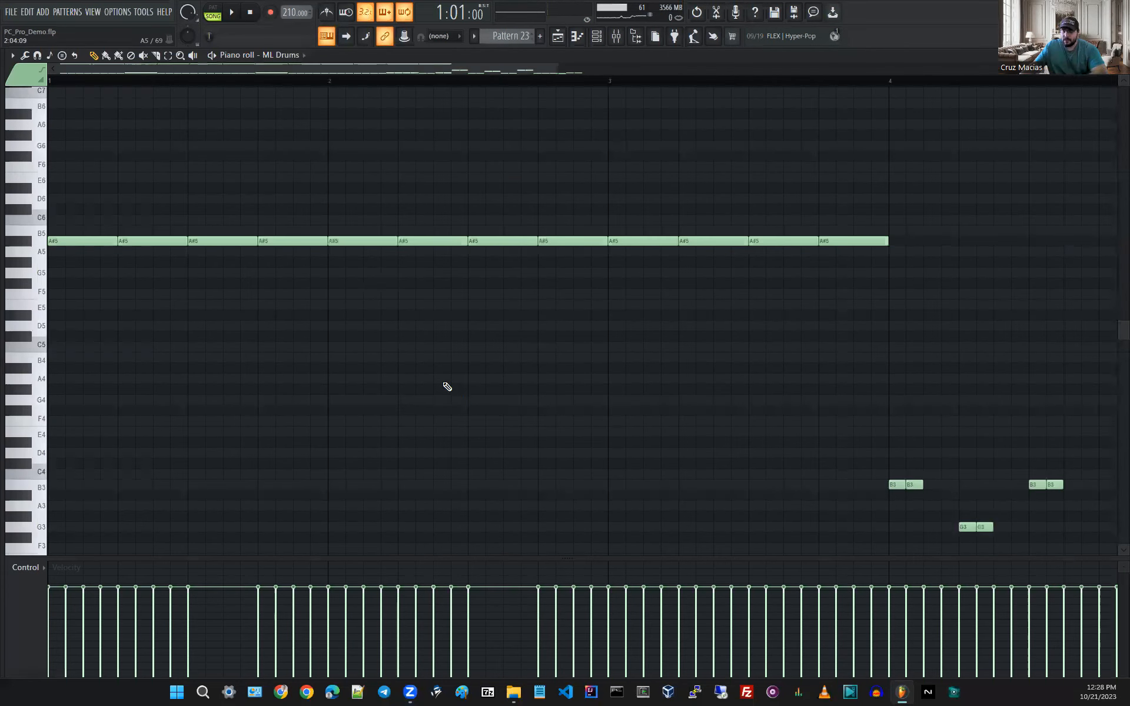
scroll(408, 383, "down", 3)
left_click_drag(37, 219, 39, 248)
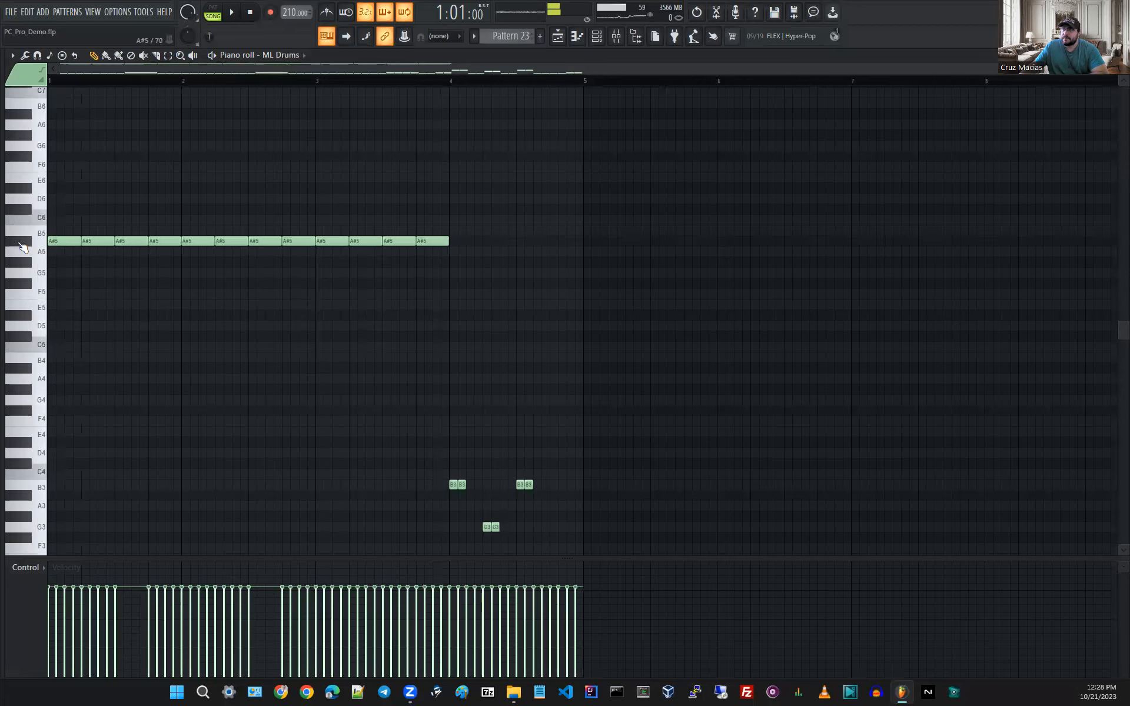
scroll(27, 487, "down", 1)
left_click(30, 493)
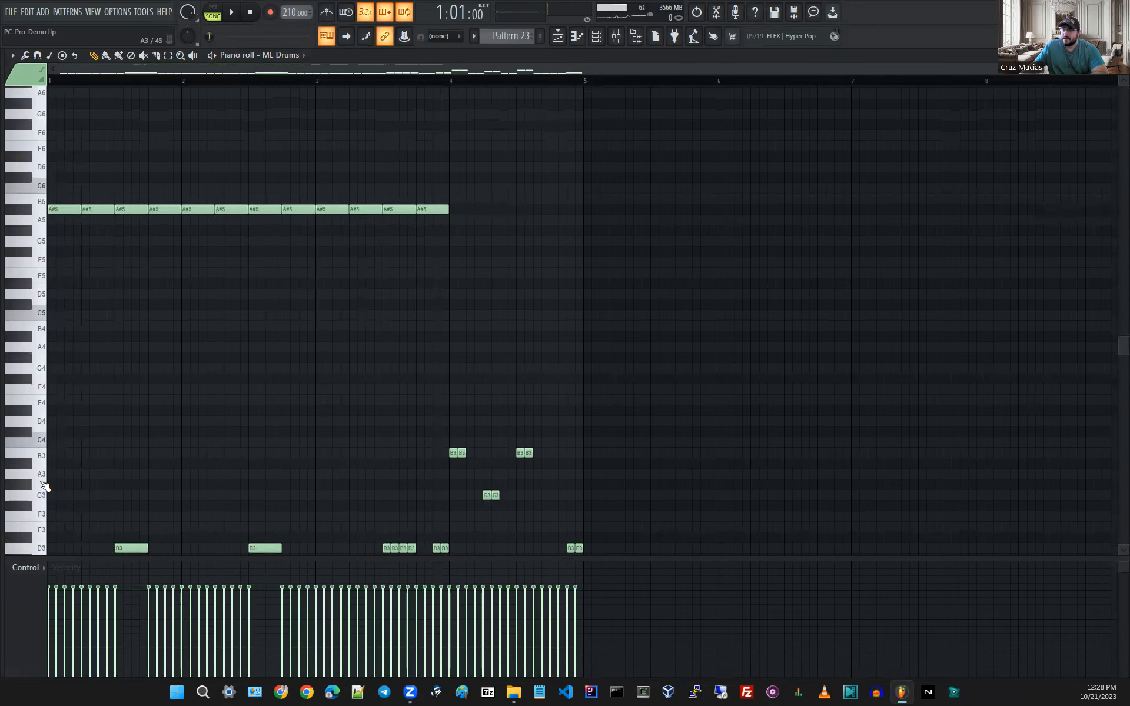
Audition the C3, D3 and A#5 drum keys of Pattern 23, and close the piano roll.
scroll(41, 469, "down", 3)
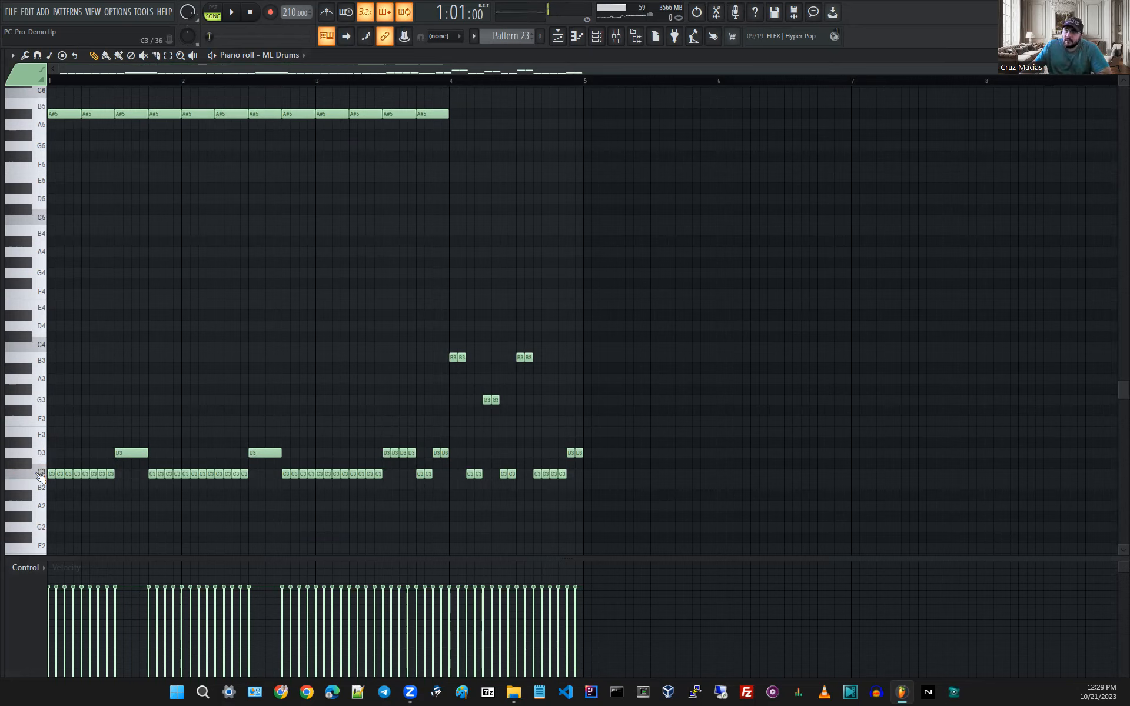
left_click(40, 474)
left_click(42, 454)
left_click(41, 457)
left_click_drag(35, 478, 41, 112)
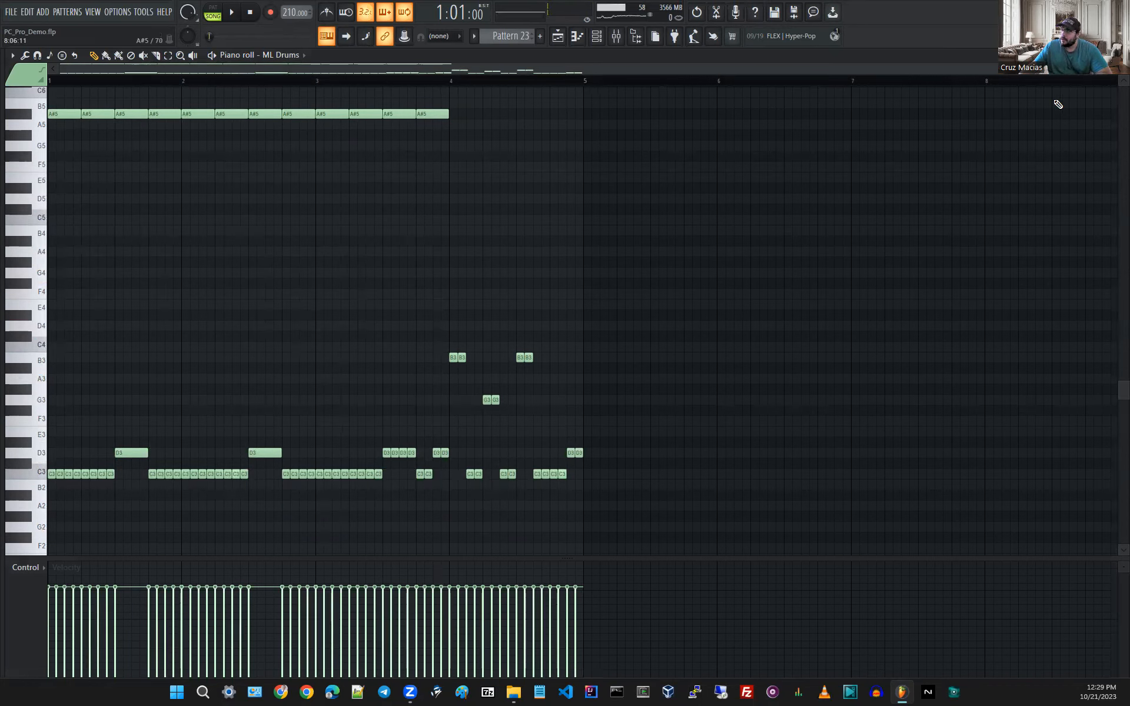
key("Escape")
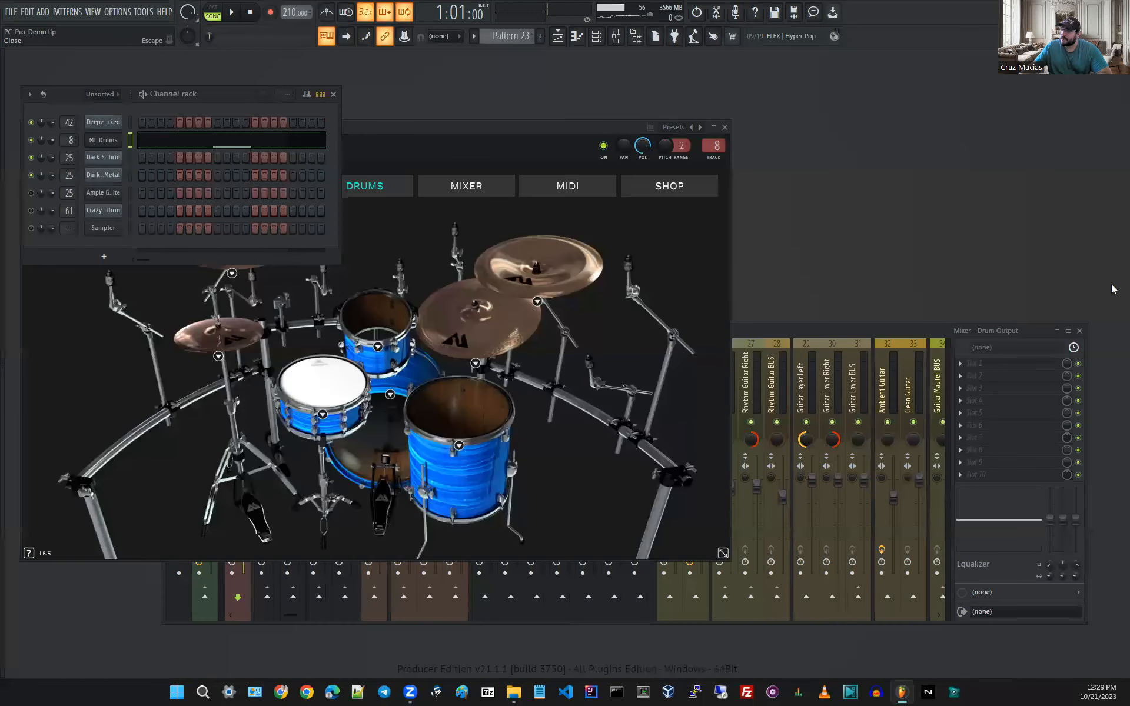
Switch playback to pattern mode and play Pattern 23 from the reopened ML Drums piano roll.
left_click_drag(794, 328, 813, 316)
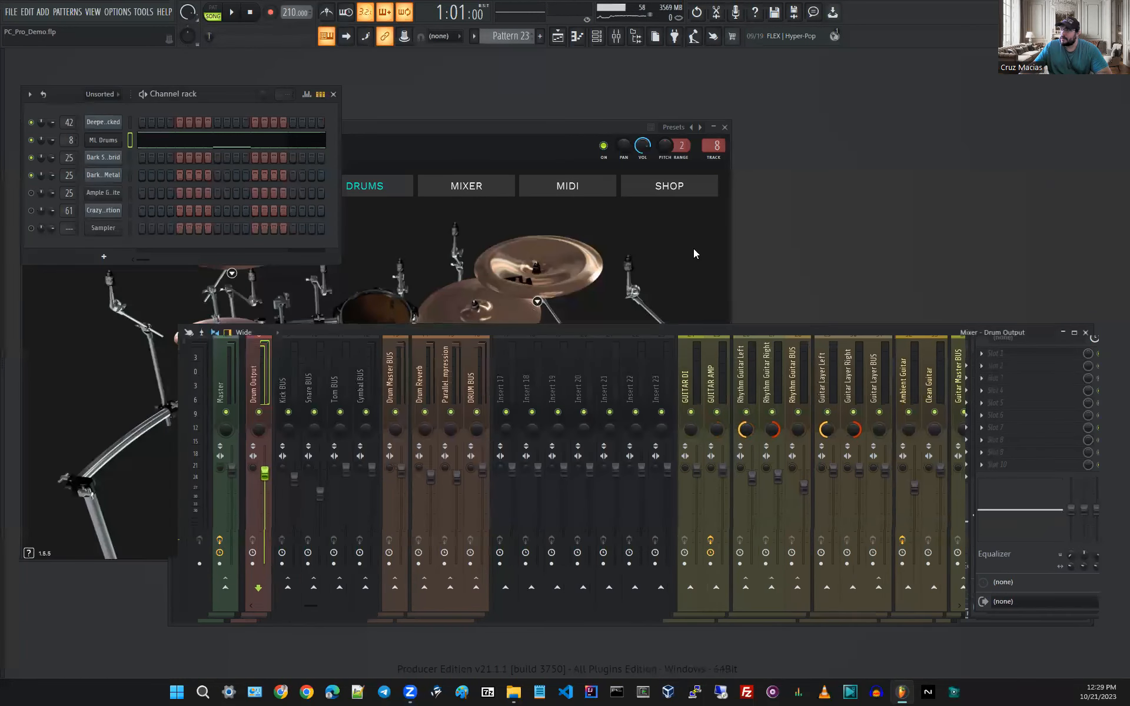
left_click(216, 12)
left_click(112, 140)
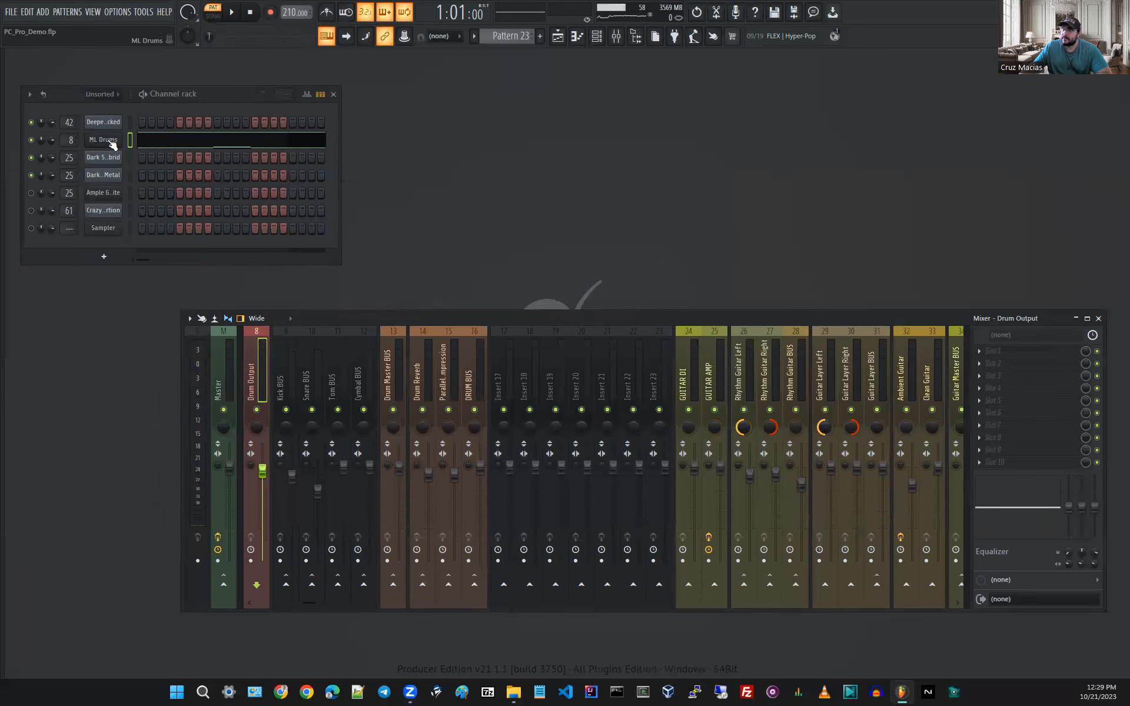
left_click(108, 143)
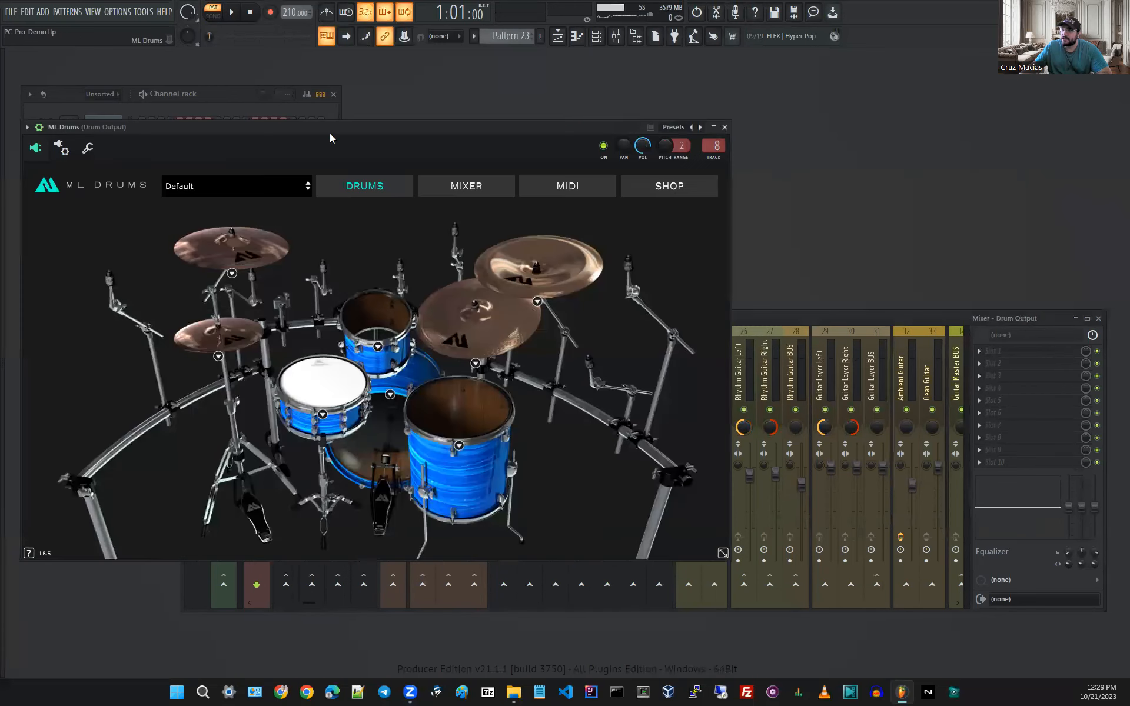
left_click(139, 141)
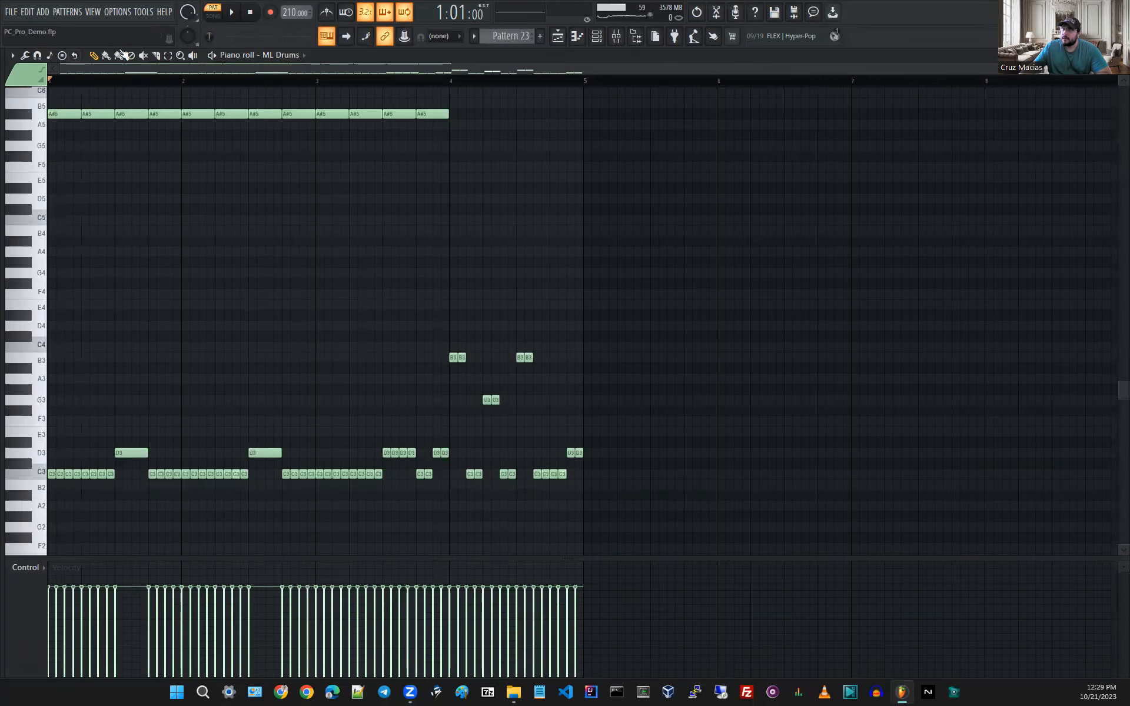
left_click(231, 14)
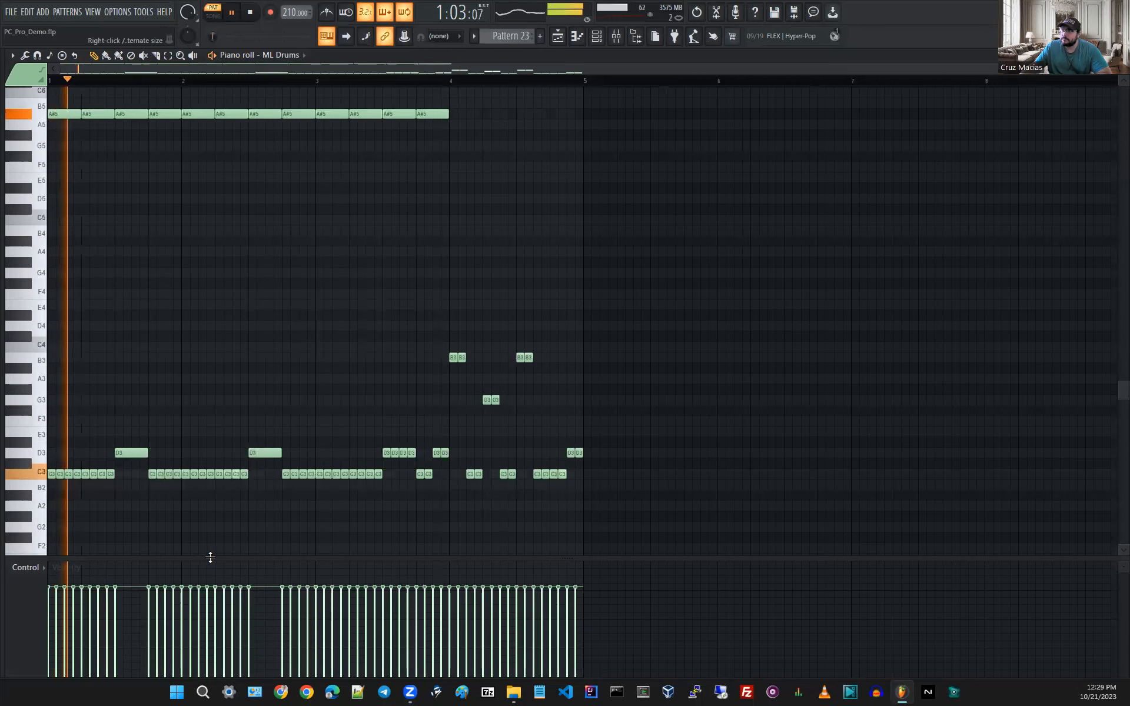
key("space")
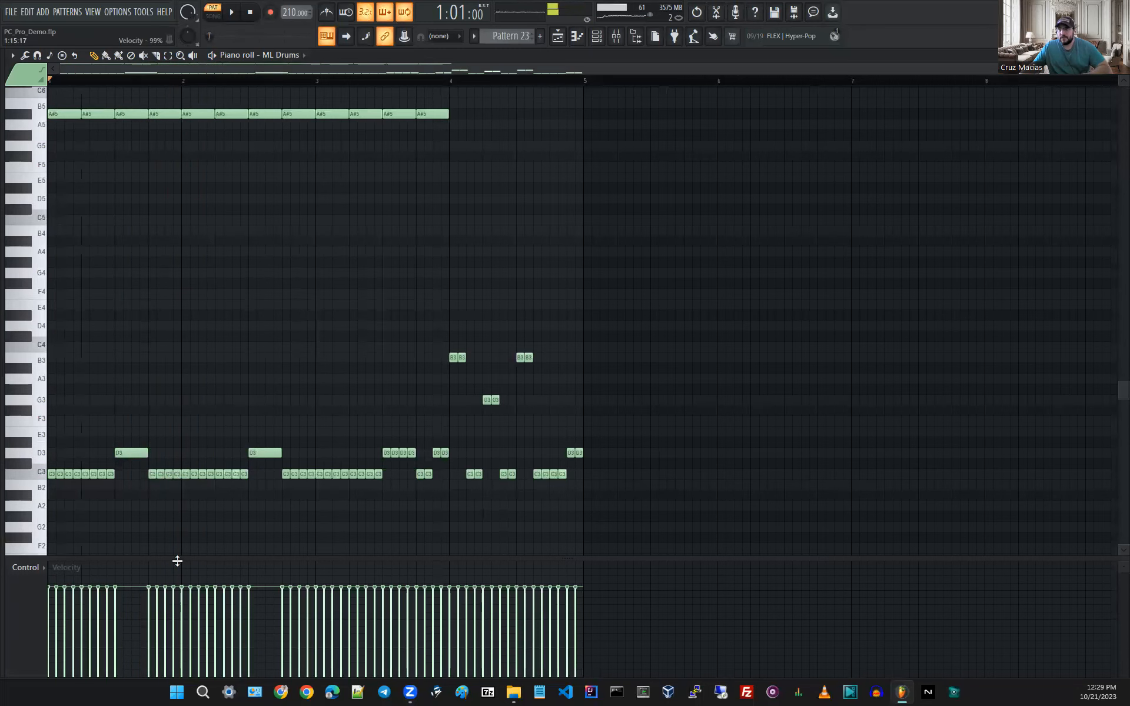
Examine Pattern 23's A#5, C3 and D3 notes up close, and switch to Pattern 21 to play it.
scroll(61, 473, "up", 1)
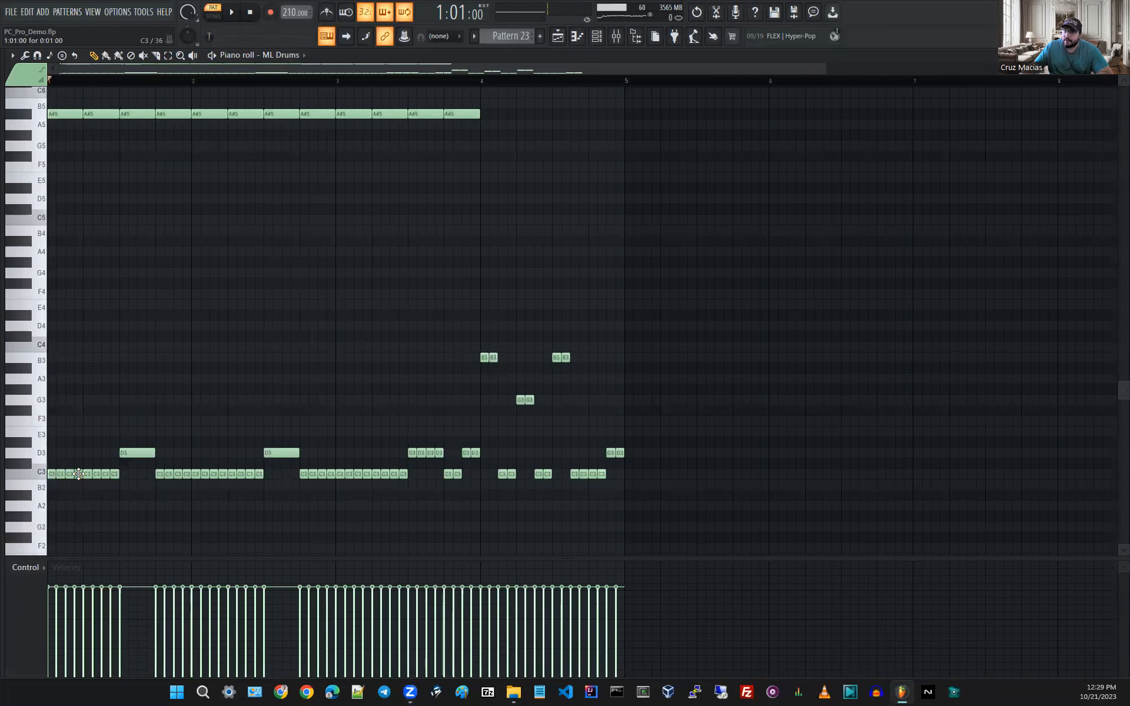
scroll(78, 474, "up", 4)
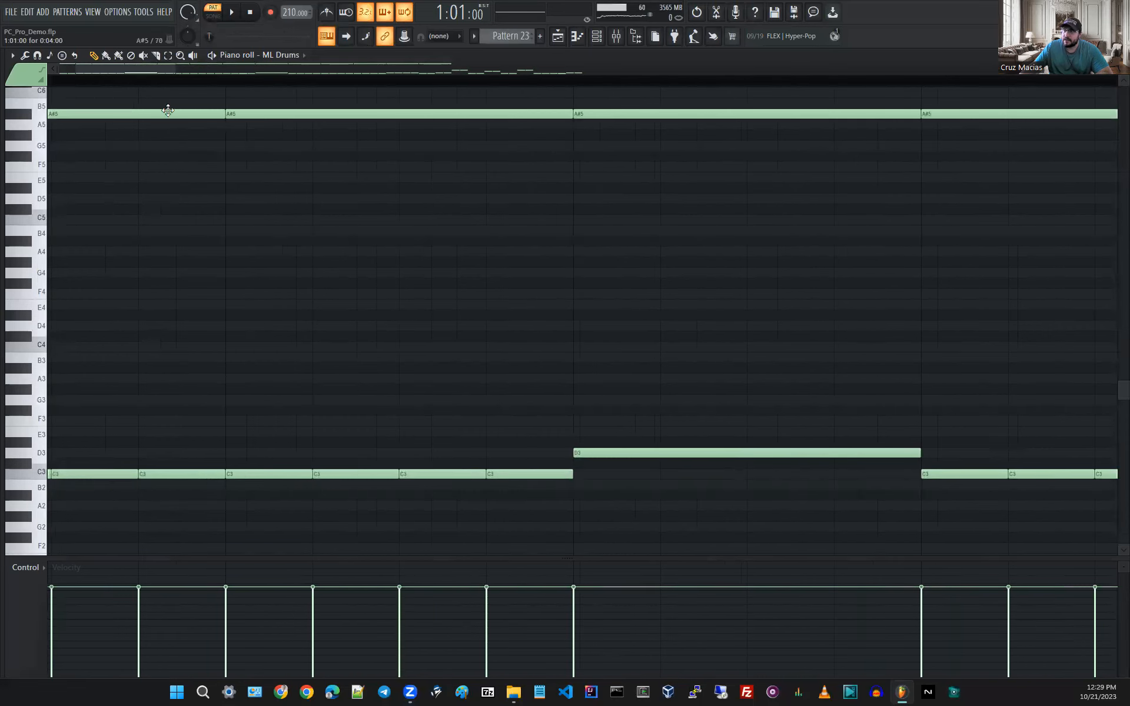
scroll(149, 69, "down", 5)
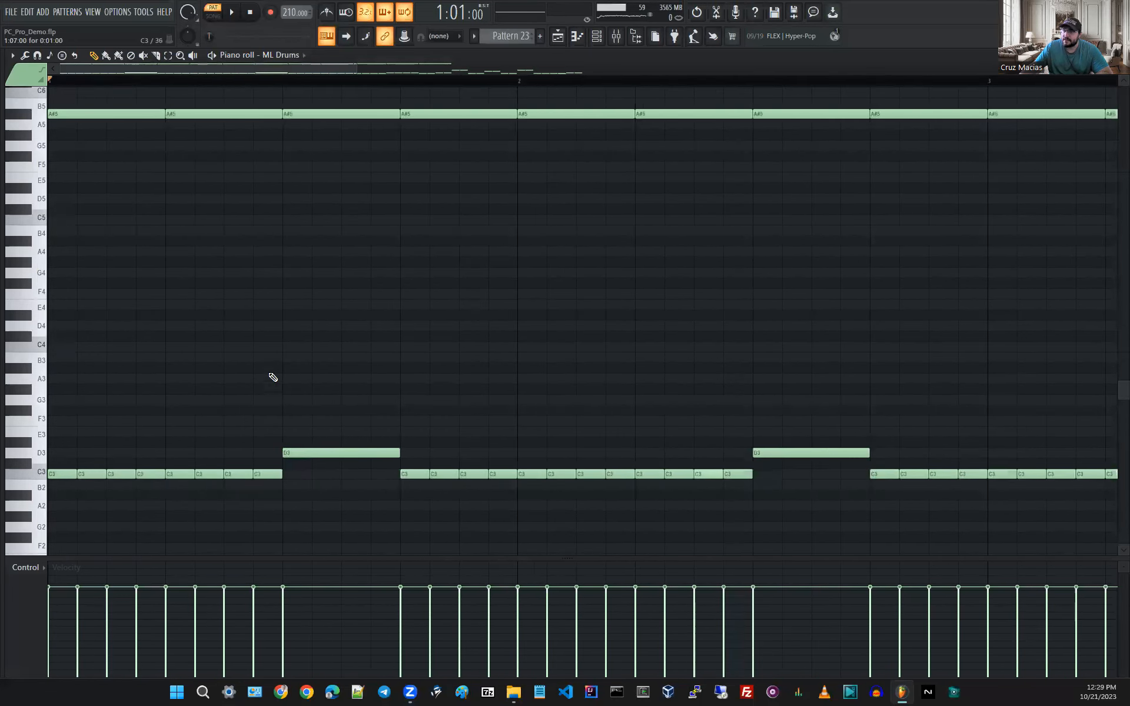
scroll(269, 489, "down", 4)
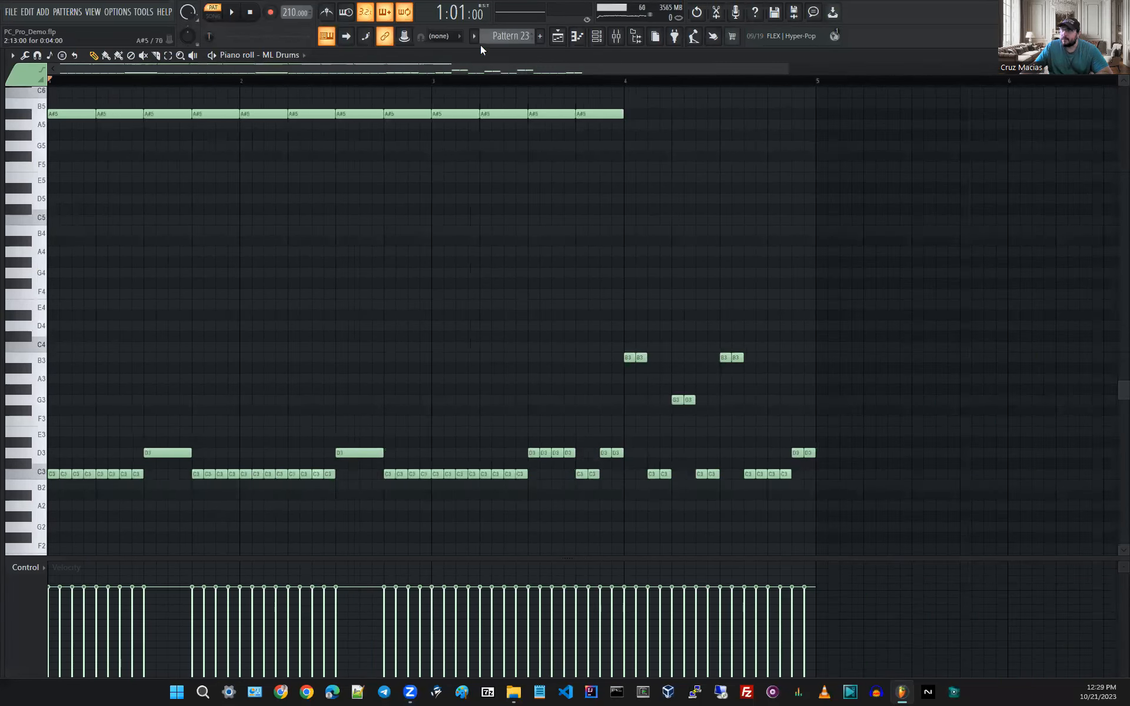
scroll(494, 34, "down", 2)
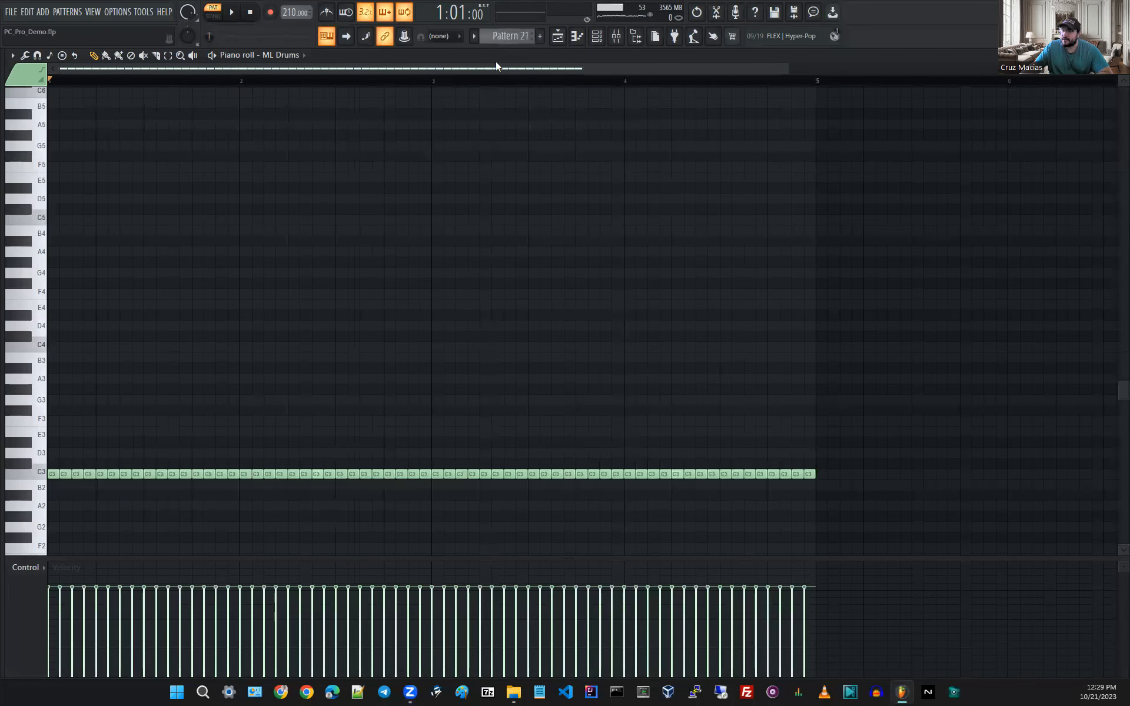
scroll(418, 253, "up", 1)
scroll(376, 255, "down", 2)
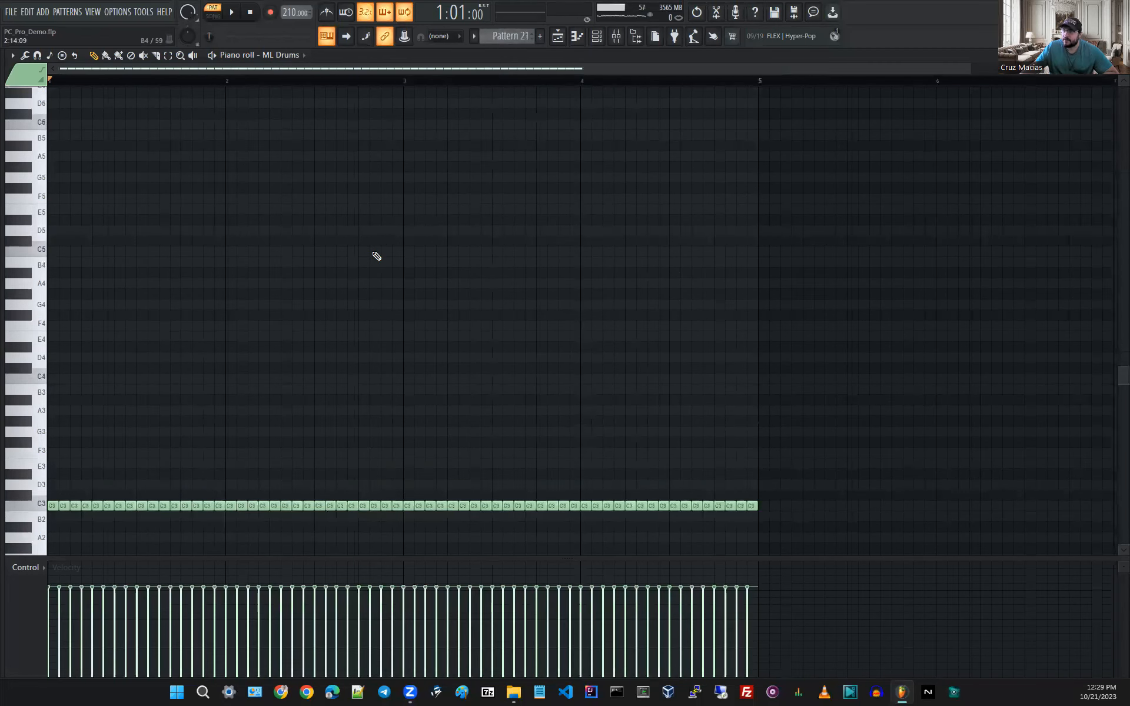
scroll(377, 250, "up", 3)
scroll(376, 259, "down", 3)
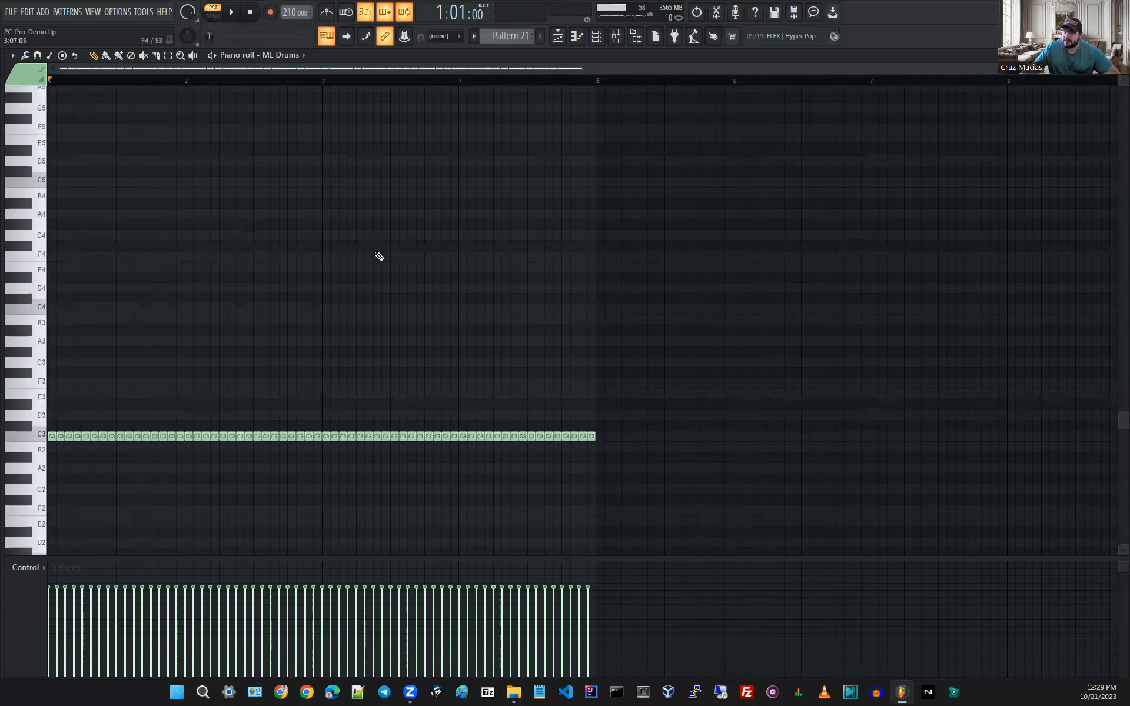
key("space")
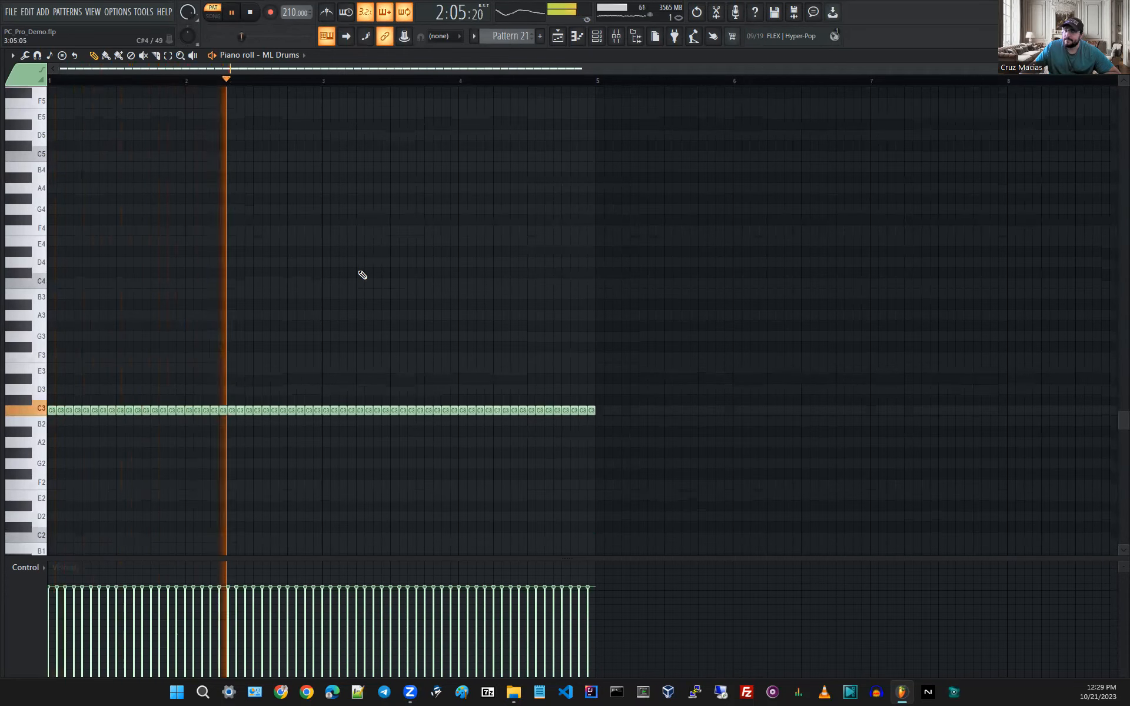
key("space")
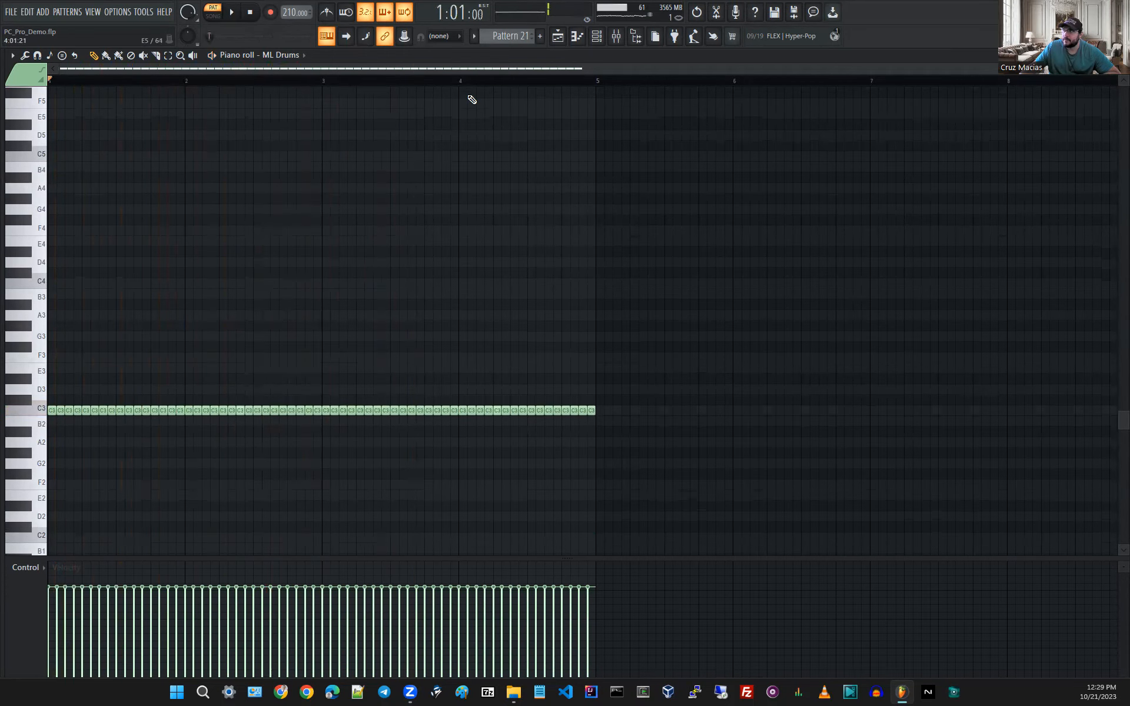
Switch to Pattern 20 and play its E4, D3 and C3 drum notes.
scroll(492, 39, "up", 1)
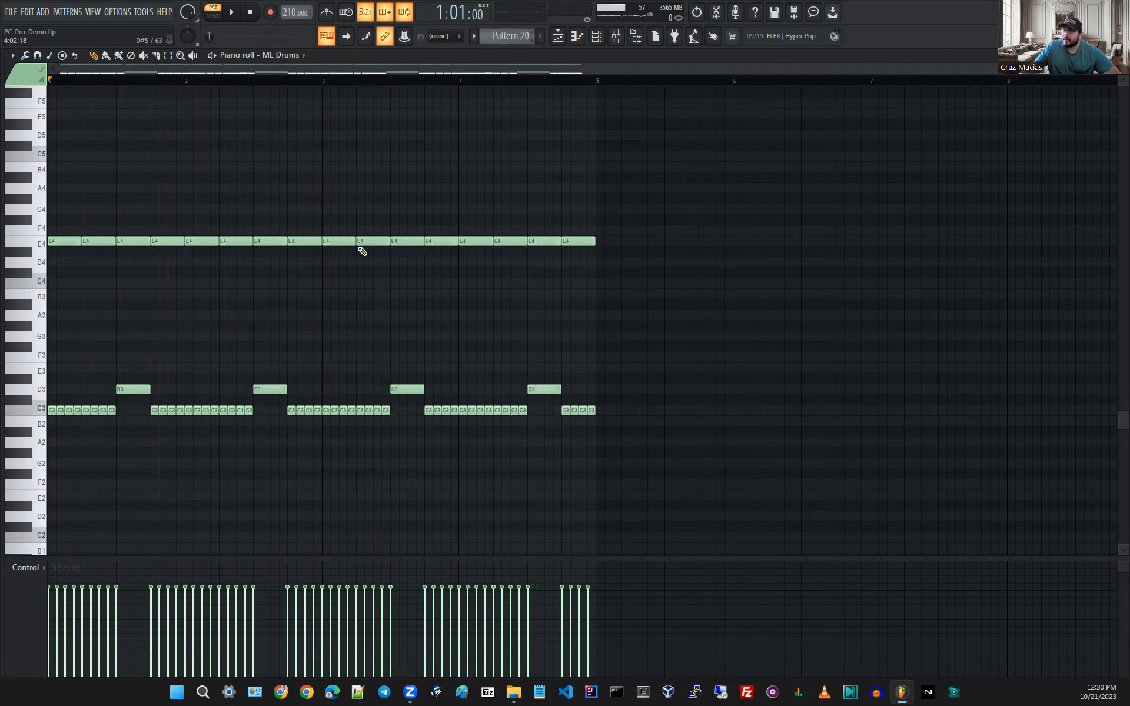
key("space")
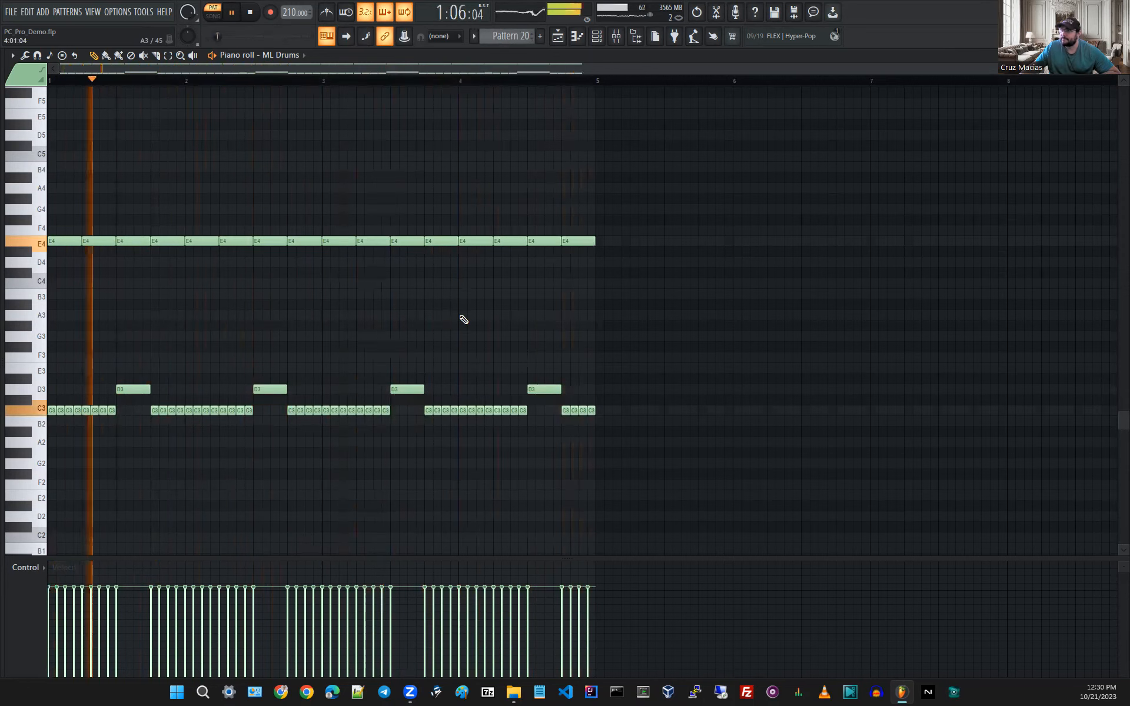
key("space")
Browse back through the earlier patterns to Pattern 14 and play it.
scroll(501, 36, "up", 6)
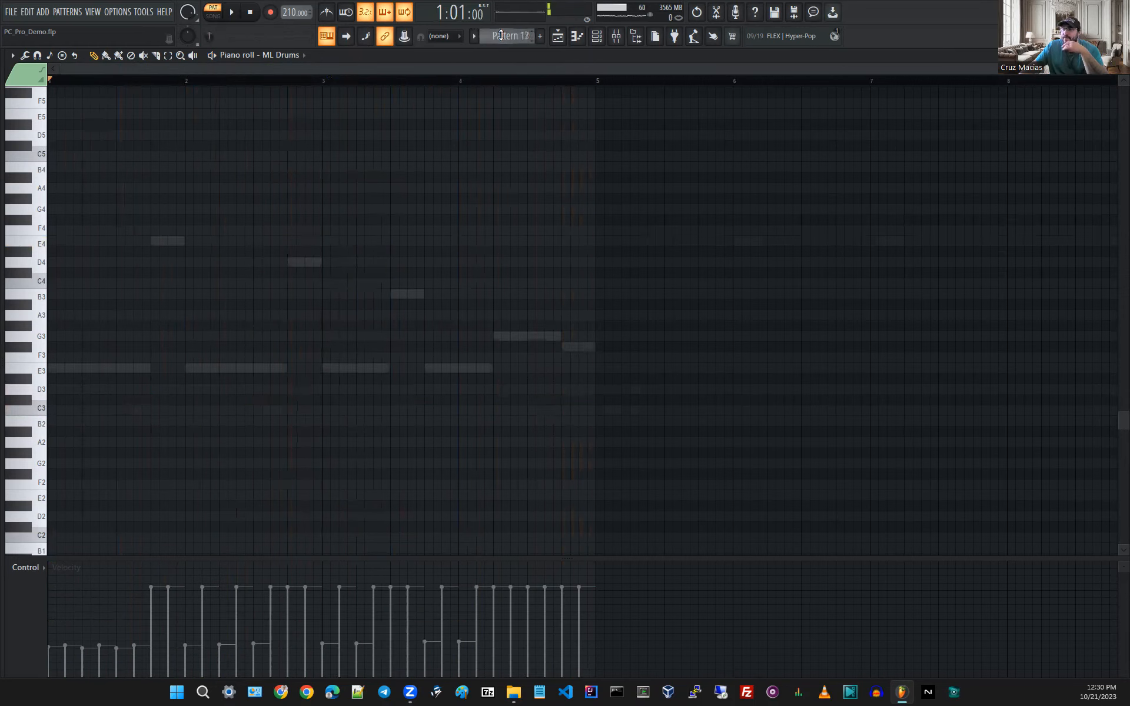
scroll(501, 37, "up", 2)
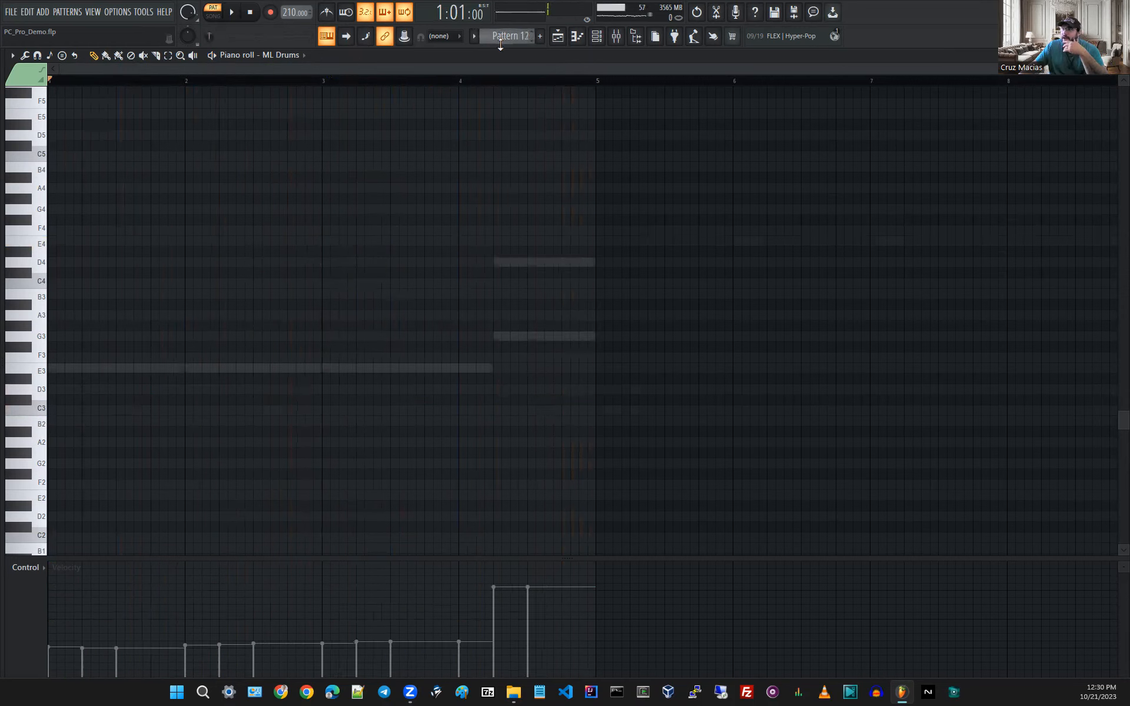
scroll(505, 37, "down", 1)
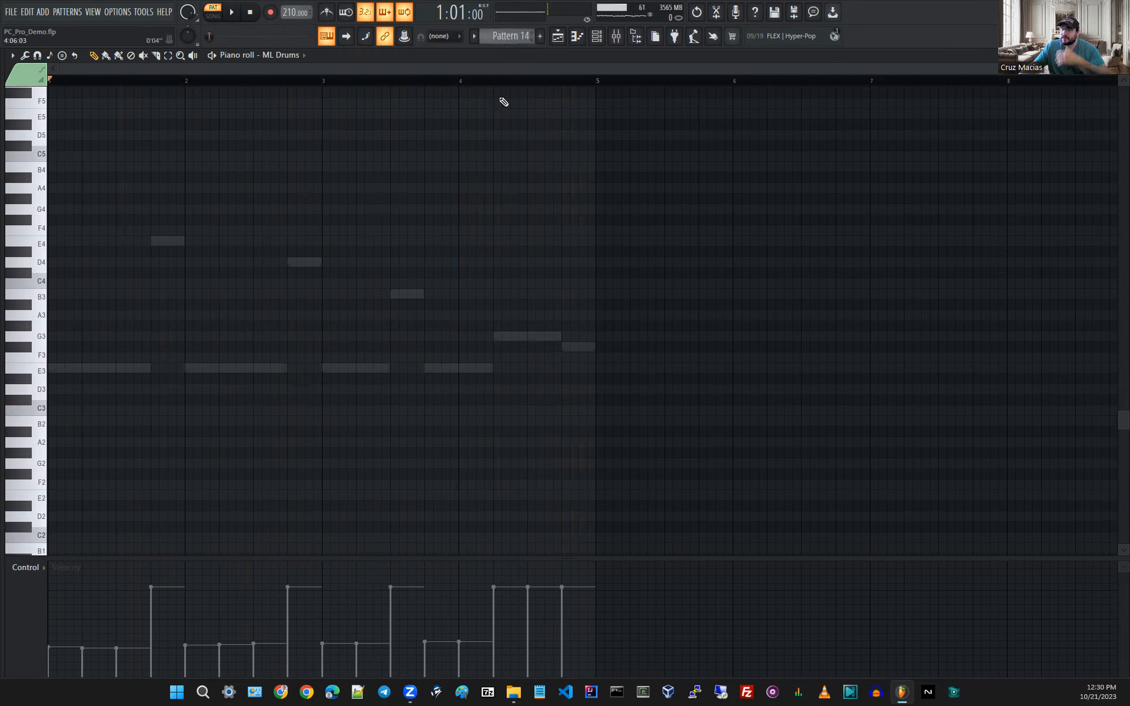
key("space")
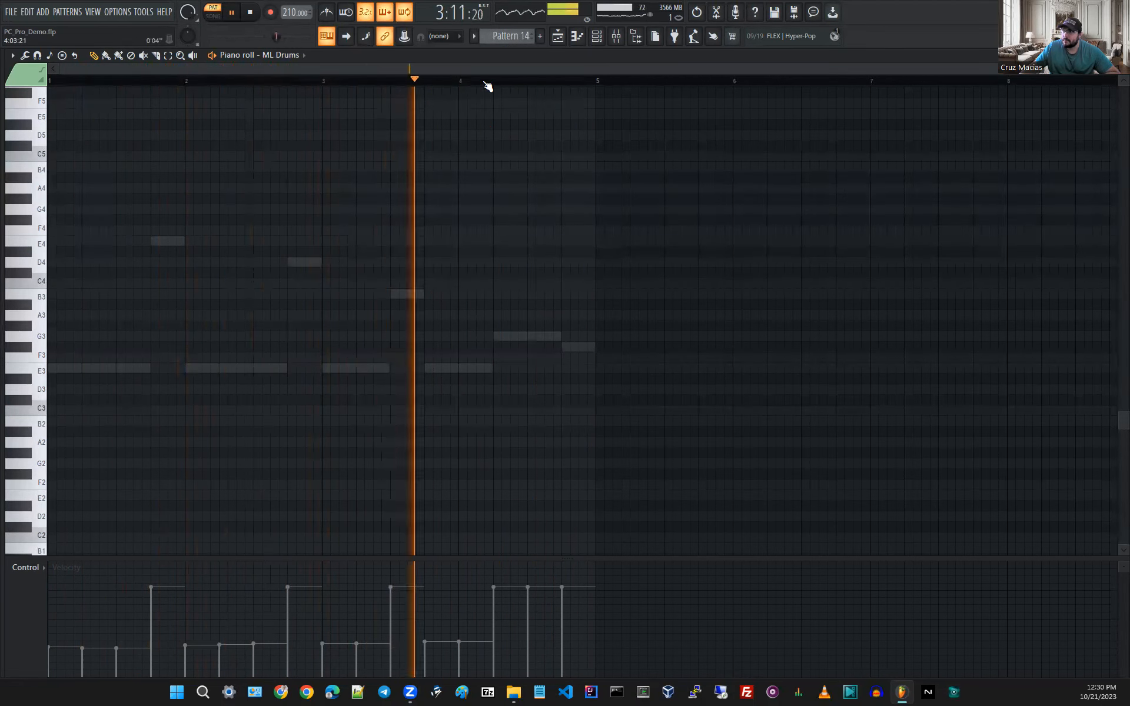
key("space")
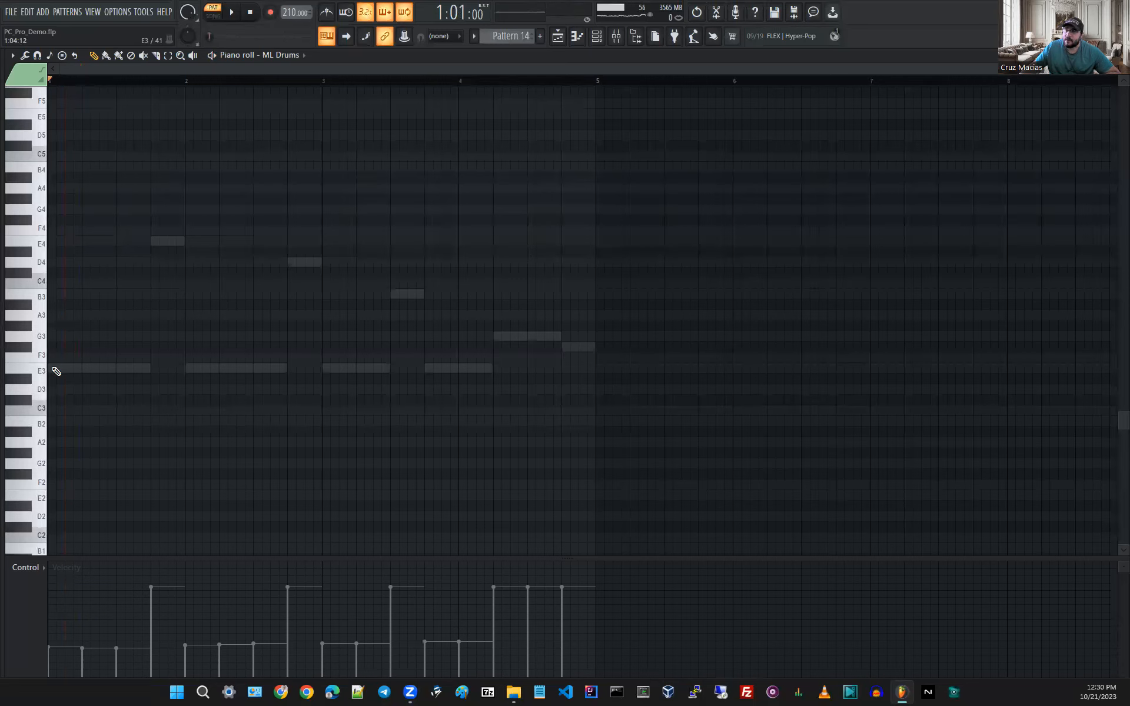
Switch to Pattern 19, play it and view its A#5, D3 and C3 drum notes.
scroll(502, 37, "down", 5)
key("space")
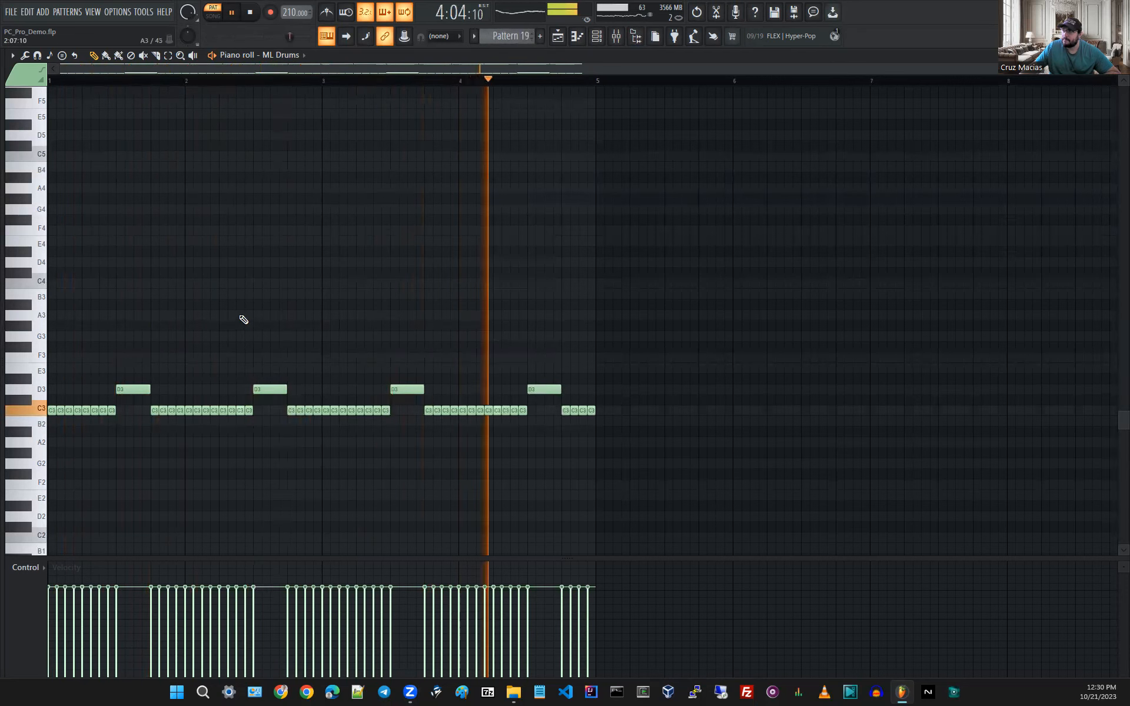
scroll(244, 320, "up", 3)
scroll(243, 319, "down", 1)
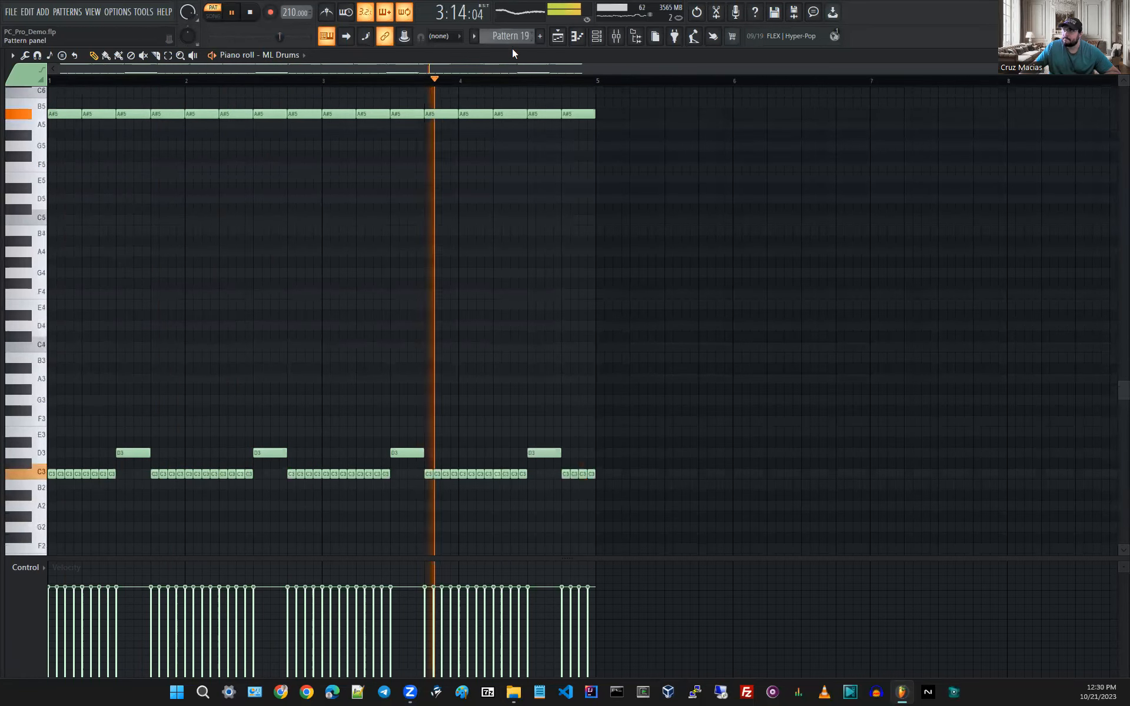
key("space")
Return to Pattern 14 and play its guitar part as a reference for the drums.
scroll(513, 35, "up", 4)
scroll(513, 31, "up", 1)
key("space")
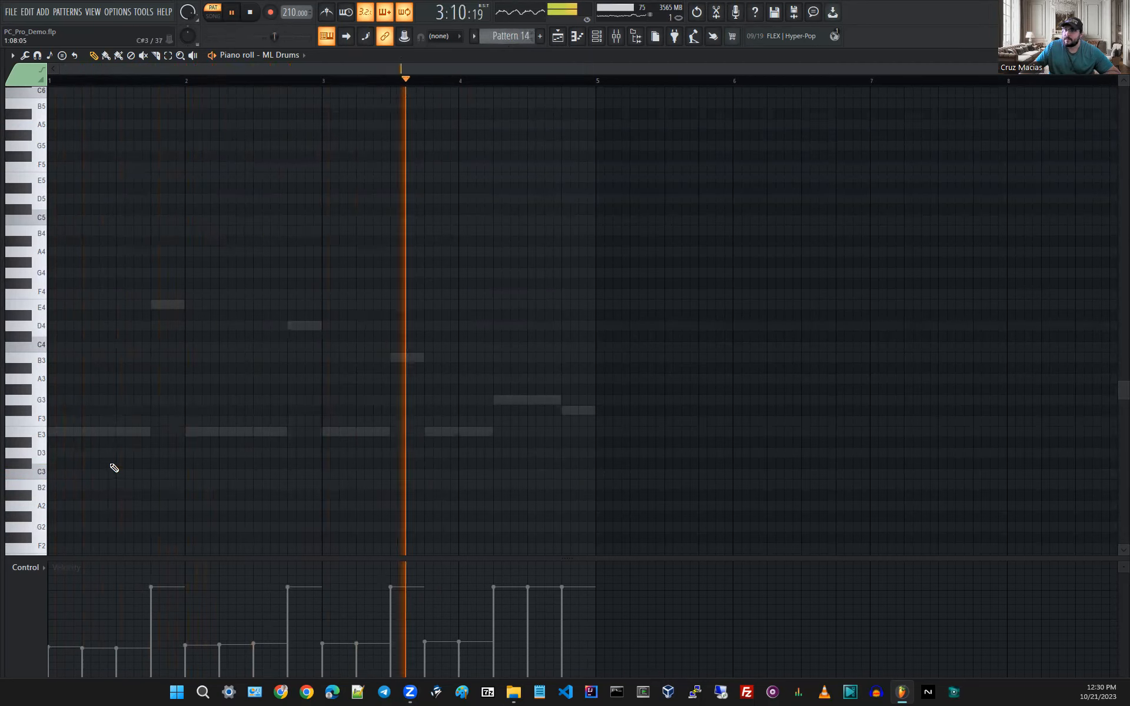
key("space")
Place three two-step E3 drum notes on the first three beats of bar 1 in Pattern 14, aligned with the ghost notes.
left_click(59, 433)
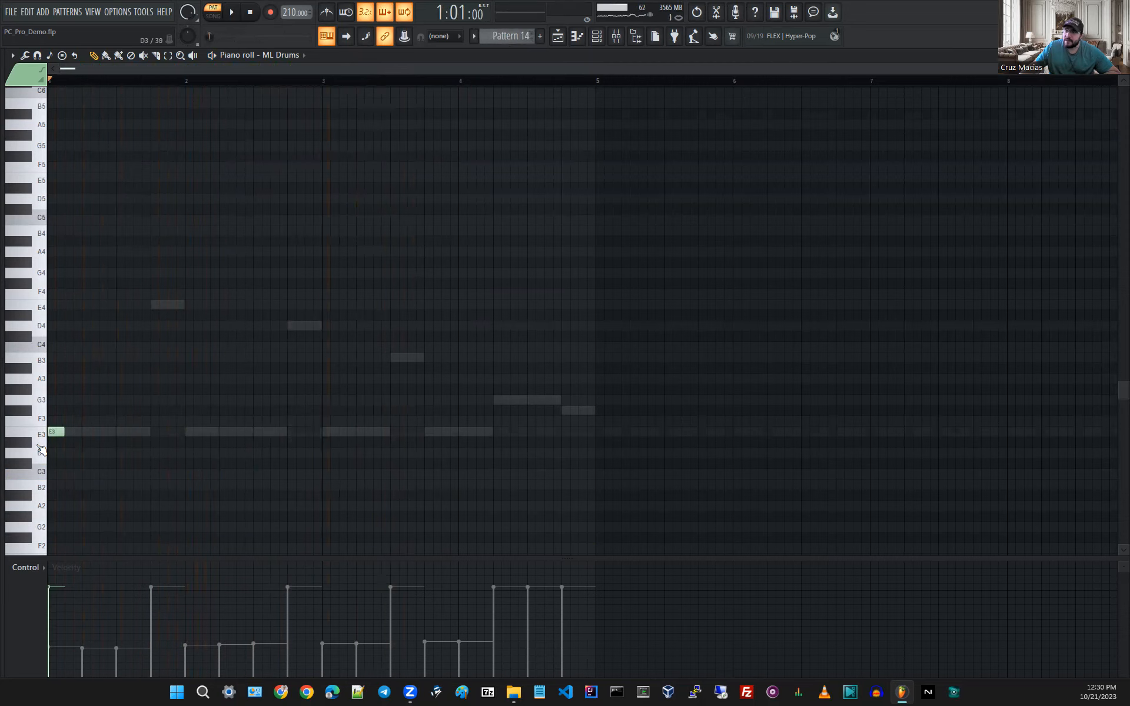
left_click(86, 434)
left_click(122, 433)
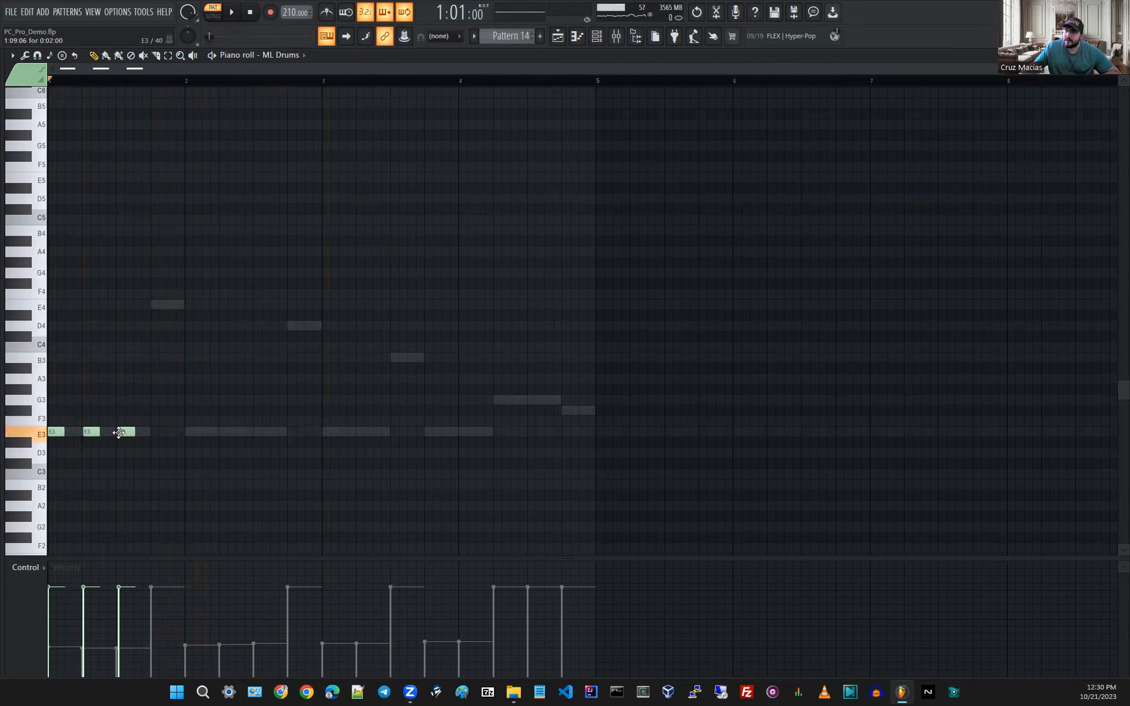
left_click_drag(128, 435, 124, 433)
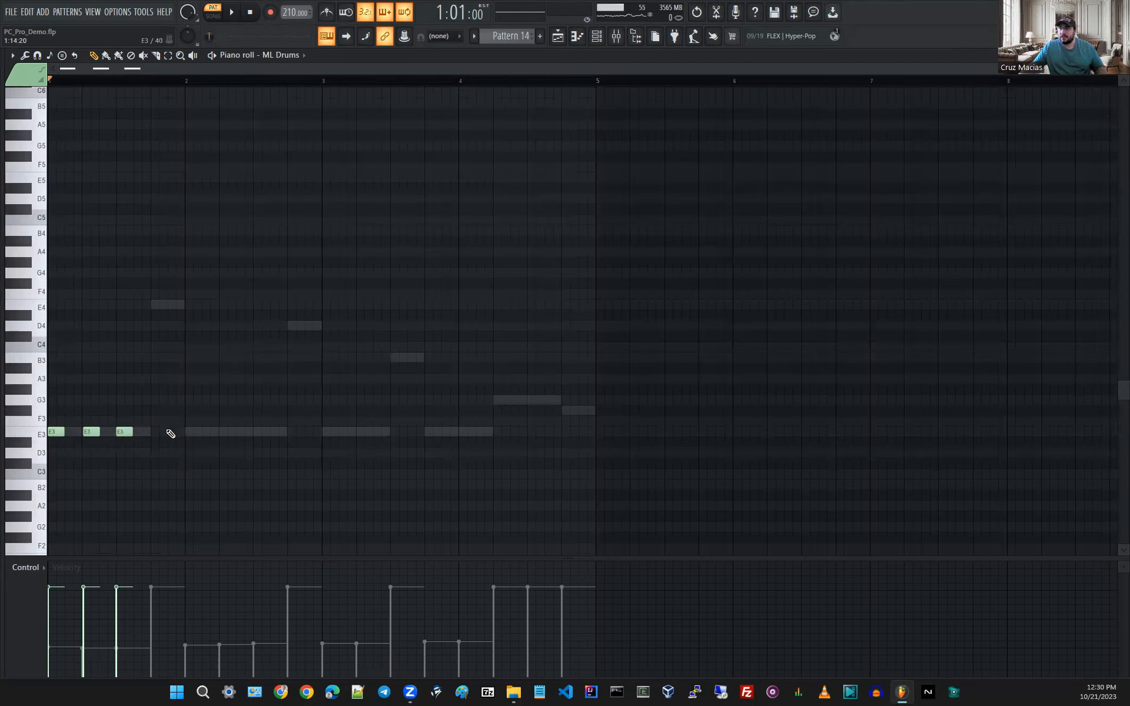
Add a two-step E3 note on beat 4 of bar 1 and align the third E3 note exactly with beat 3.
scroll(146, 458, "up", 1, "ctrl")
scroll(167, 456, "up", 8, "ctrl")
left_click(283, 433)
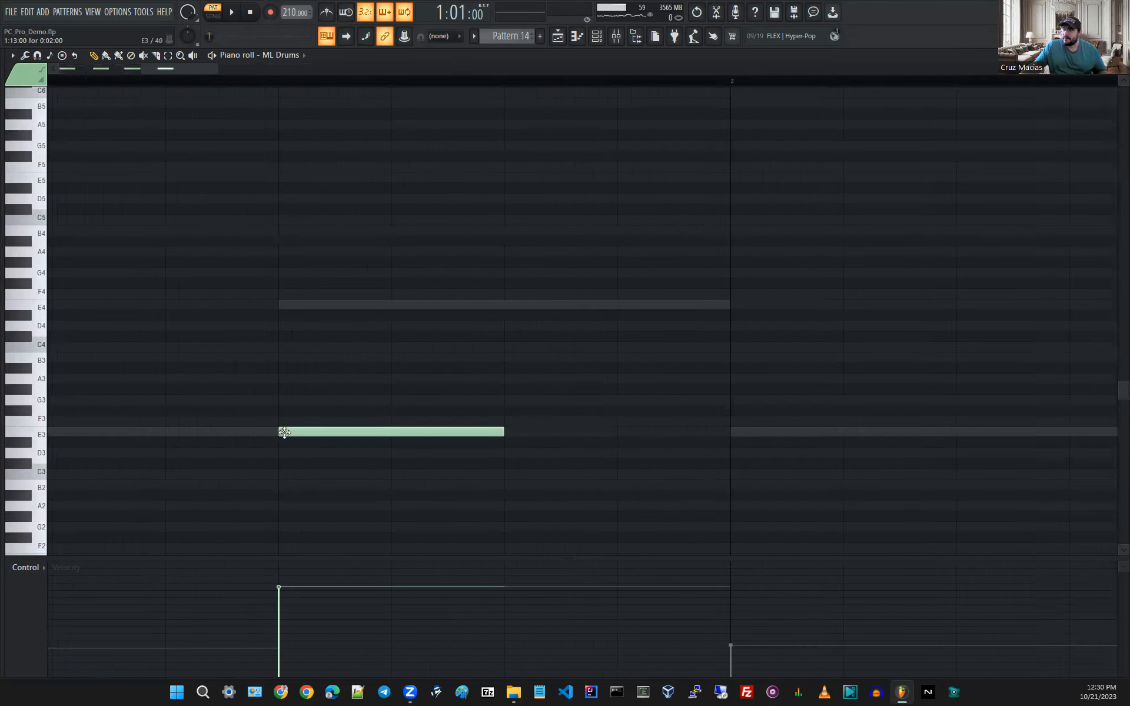
scroll(197, 453, "down", 5, "ctrl")
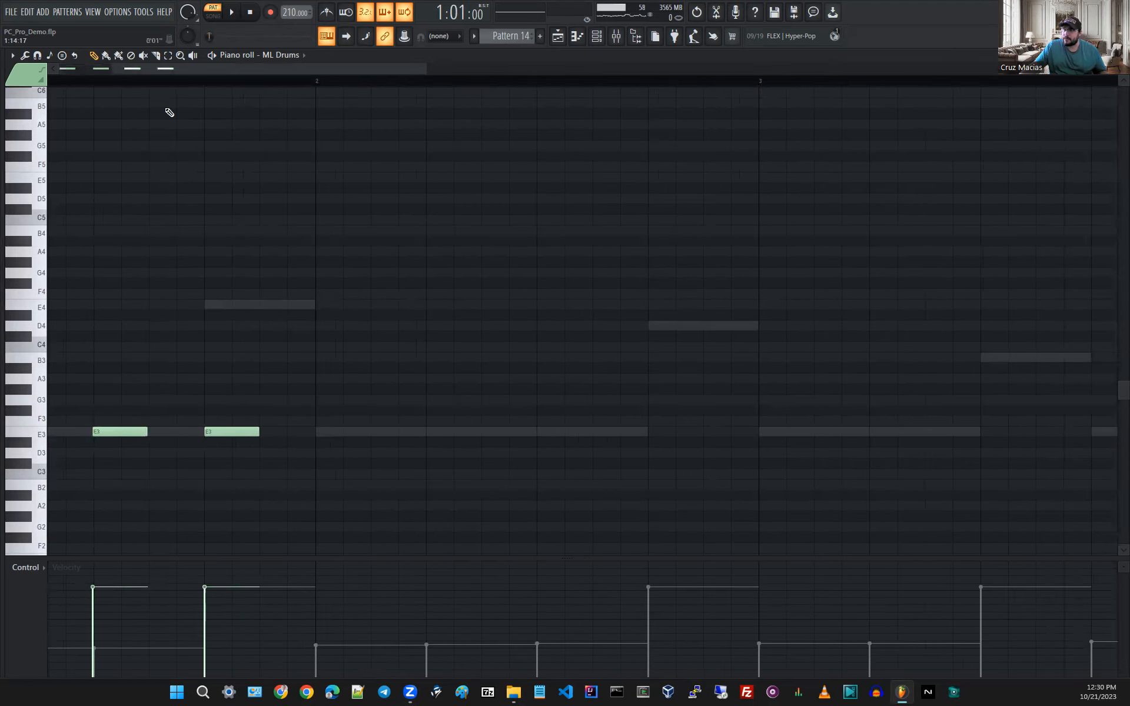
left_click_drag(252, 68, 170, 113)
scroll(280, 433, "up", 3, "ctrl")
scroll(265, 428, "up", 3, "ctrl")
left_click_drag(264, 433, 268, 434)
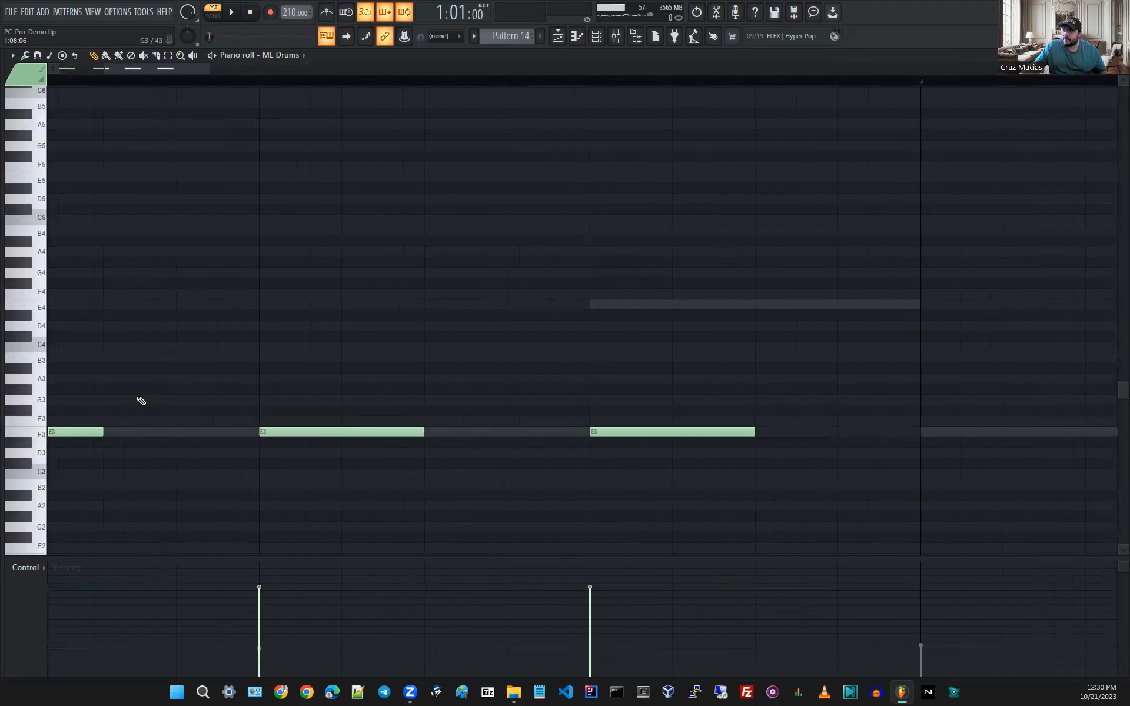
Shift the second E3 note so that it starts exactly on beat 2 of bar 1.
scroll(181, 189, "down", 4, "ctrl")
left_click_drag(151, 69, 106, 96)
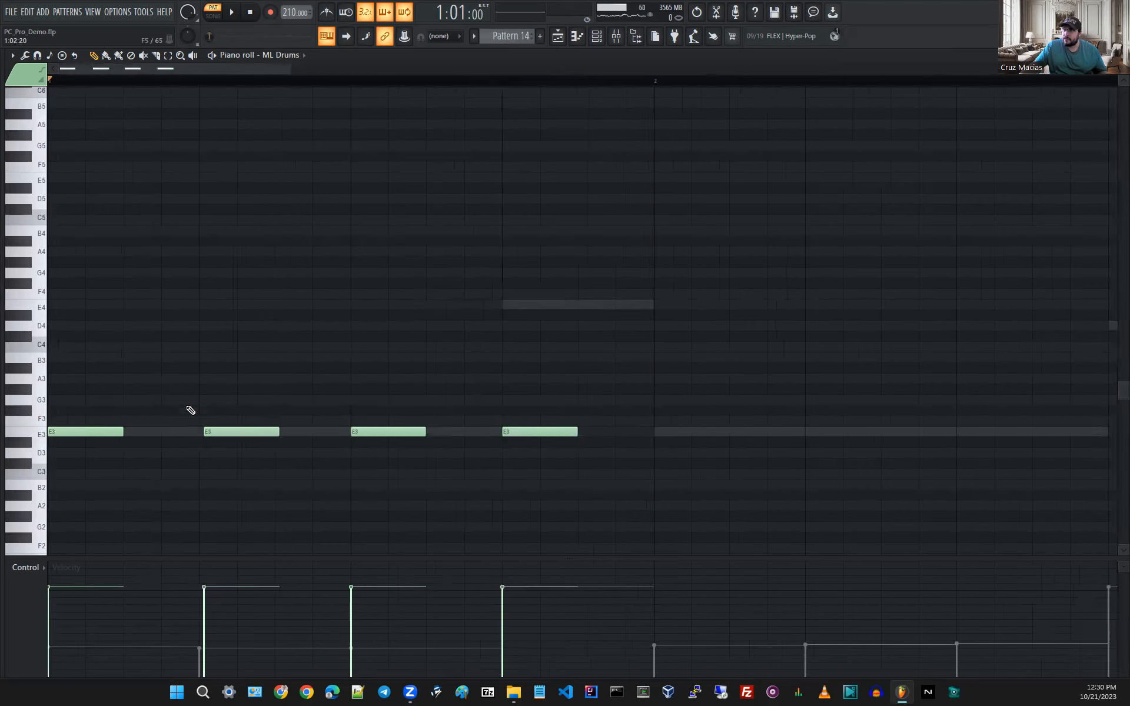
left_click_drag(208, 432, 202, 432)
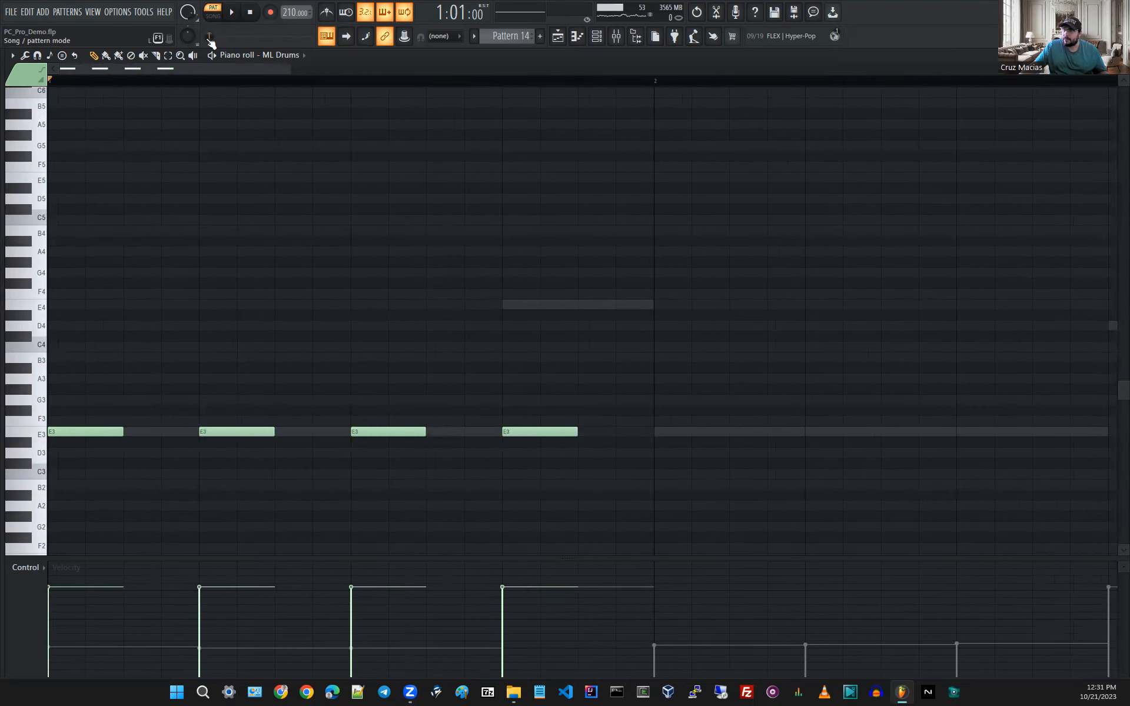
scroll(66, 438, "up", 3, "ctrl")
left_click_drag(67, 432, 62, 432)
scroll(98, 356, "down", 2, "ctrl")
scroll(100, 359, "down", 1, "ctrl")
scroll(268, 345, "down", 1, "ctrl")
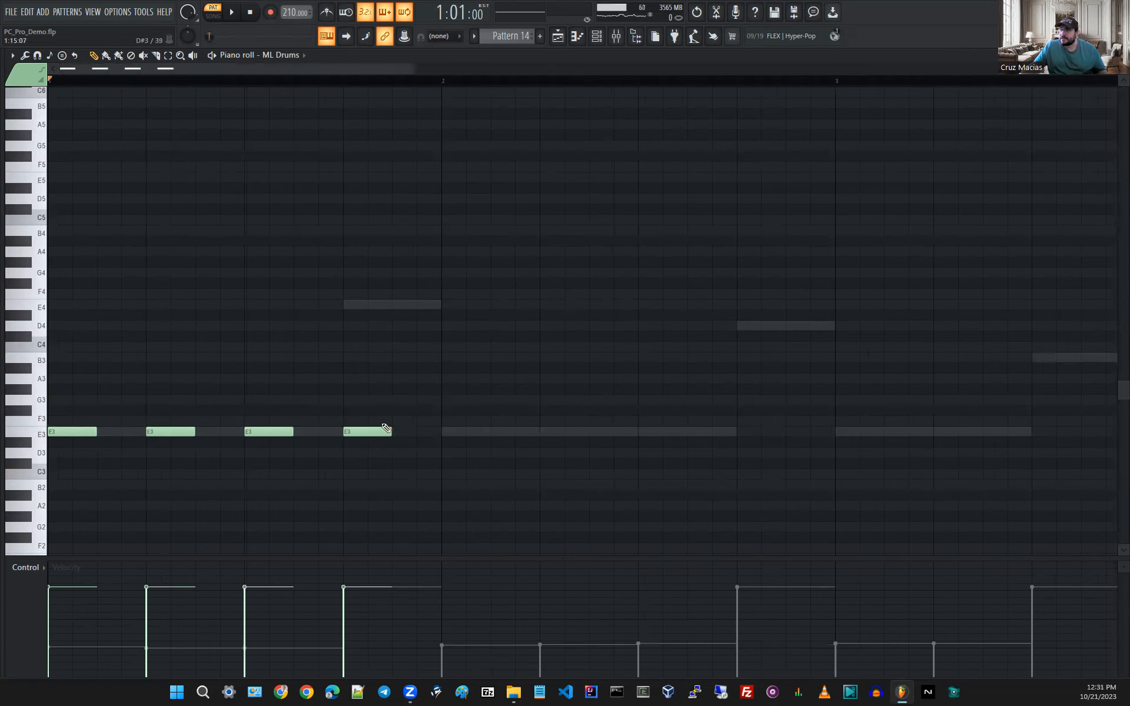
Select all four E3 notes in bar 1 and move them down to C3.
scroll(346, 406, "down", 1, "ctrl")
left_click_drag(381, 406, 46, 476, "ctrl")
scroll(144, 442, "down", 3, "ctrl")
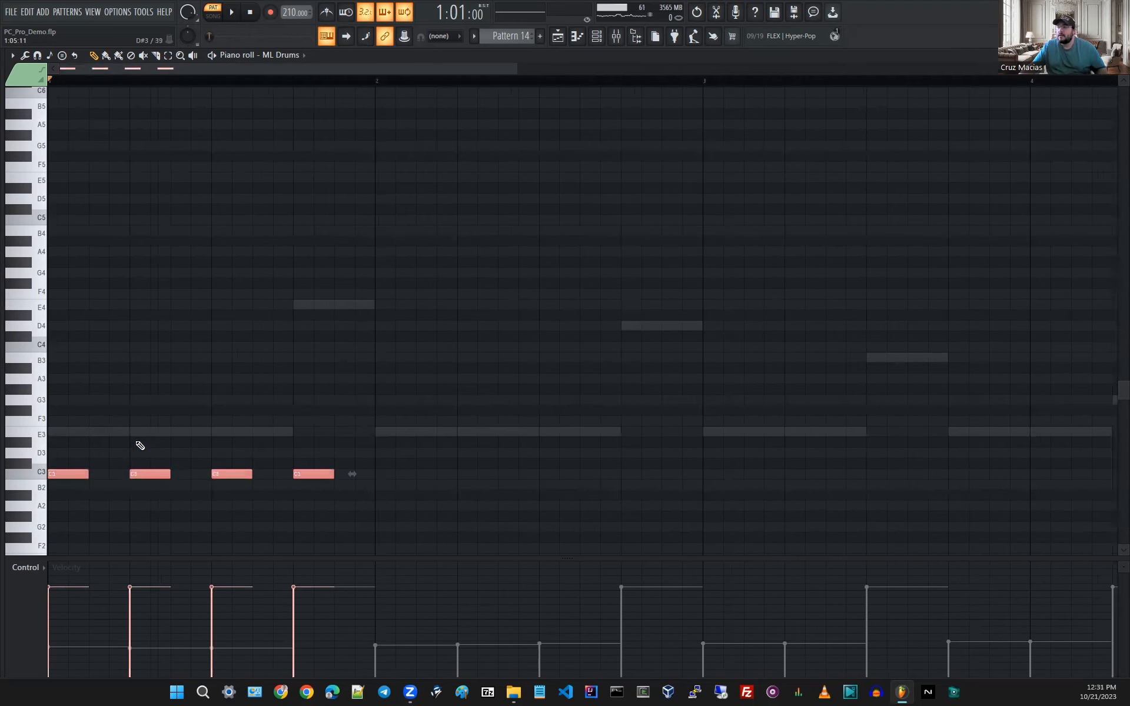
Play Pattern 14 to hear the four C3 drum hits against the guitar part.
key("space")
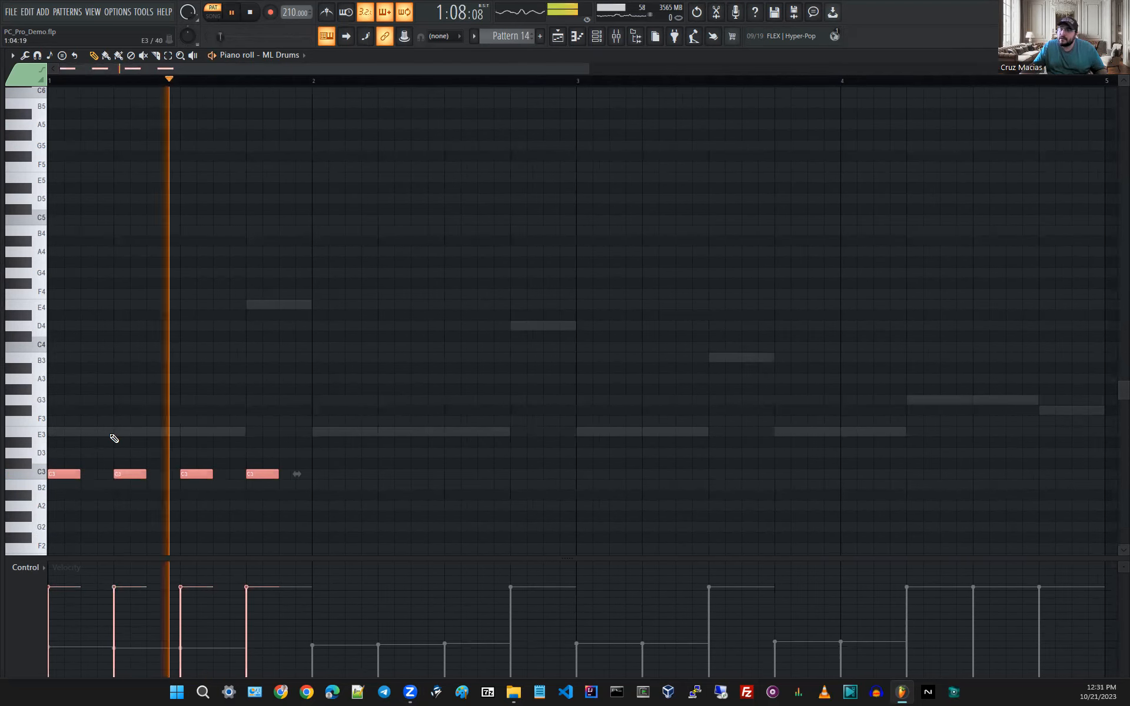
key("space")
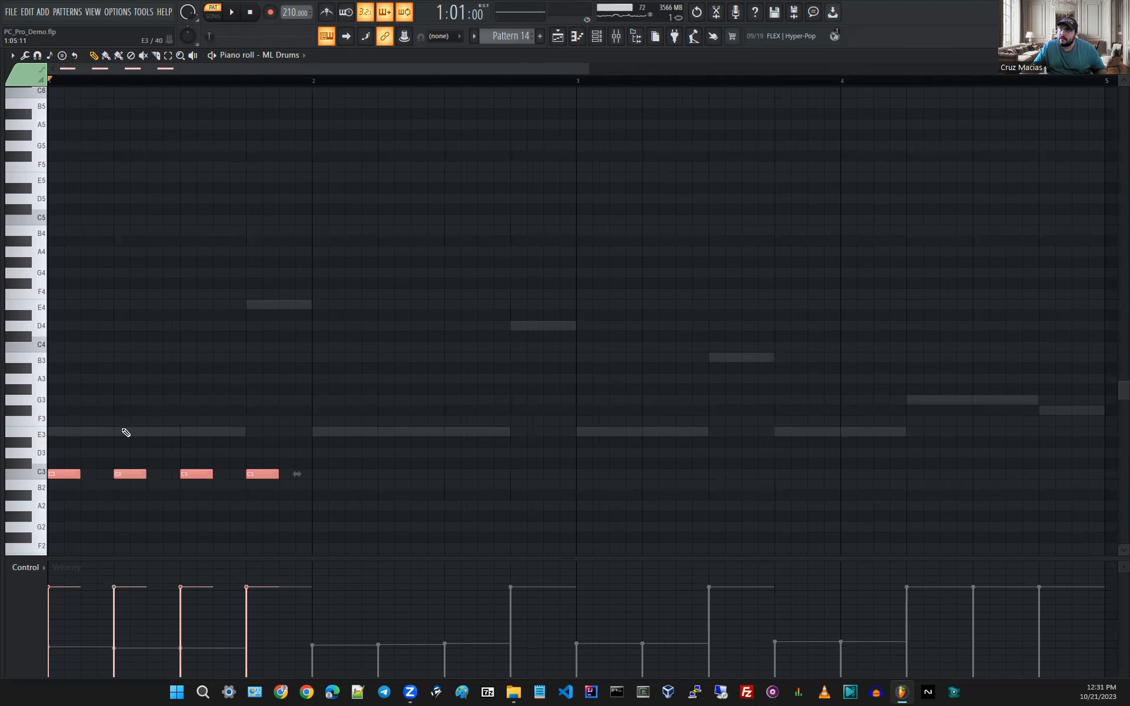
scroll(138, 247, "down", 2, "ctrl")
key("F10")
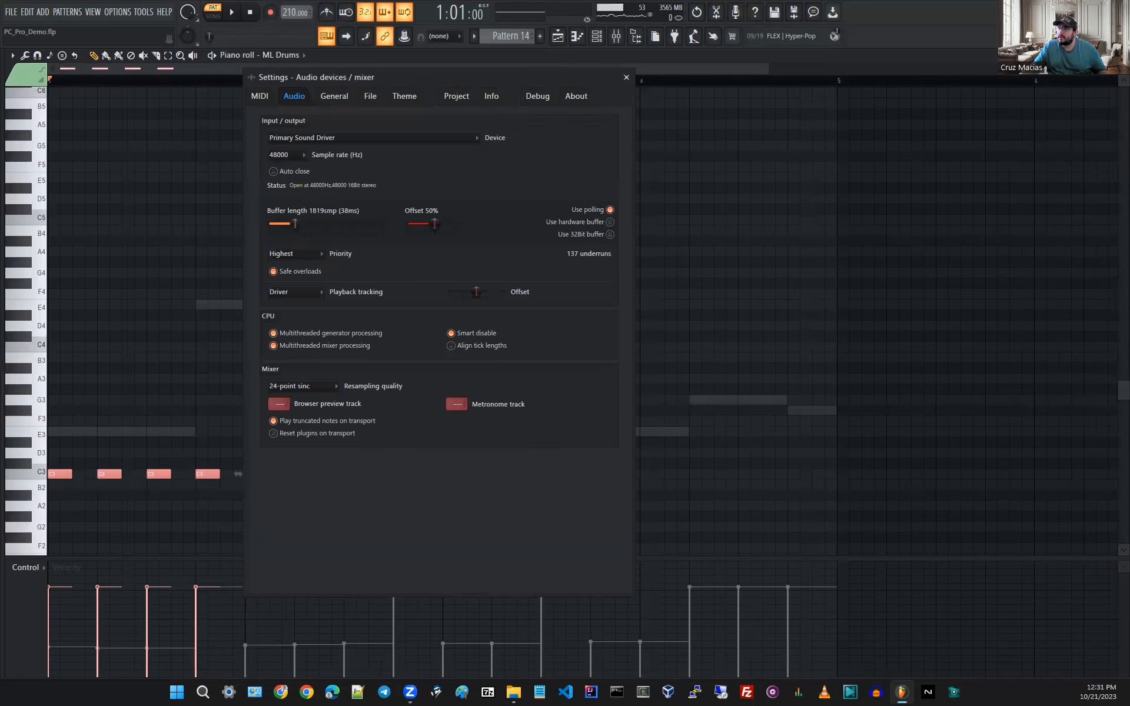
left_click(625, 77)
key("space")
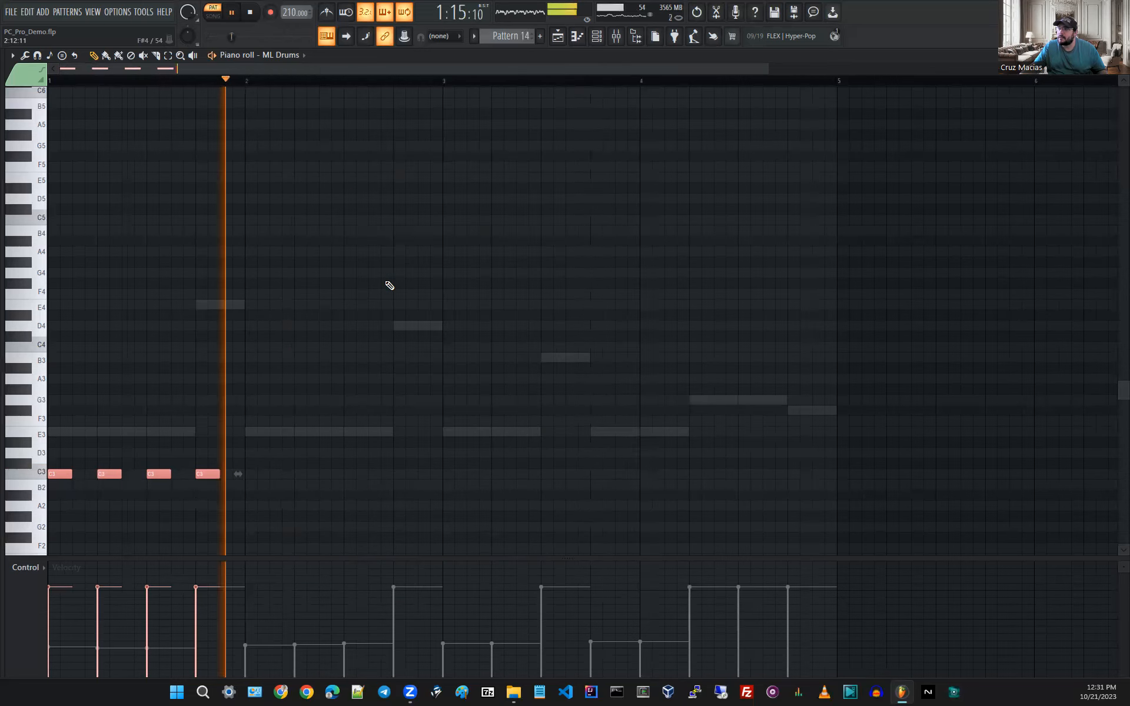
key("space")
Select the four-bar range and duplicate bar 1's four C3 notes into bars 2, 3 and 4.
key("ctrl+a")
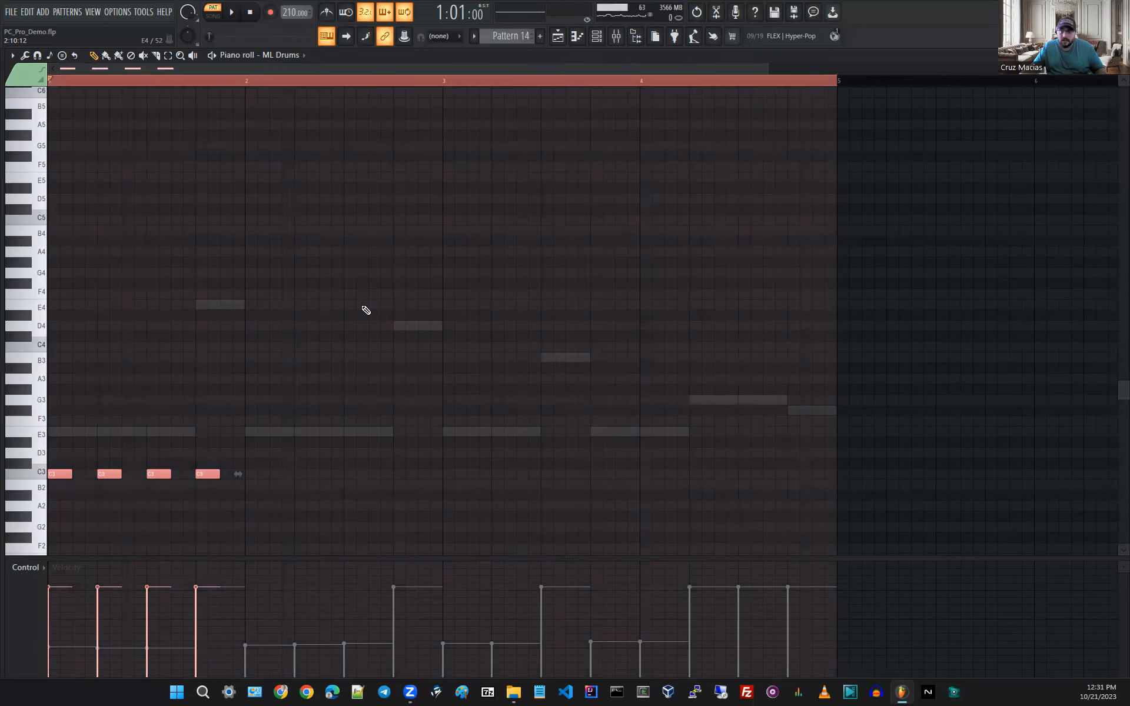
left_click(219, 508)
right_click(237, 506)
scroll(261, 482, "down", 1)
scroll(170, 70, "up", 3)
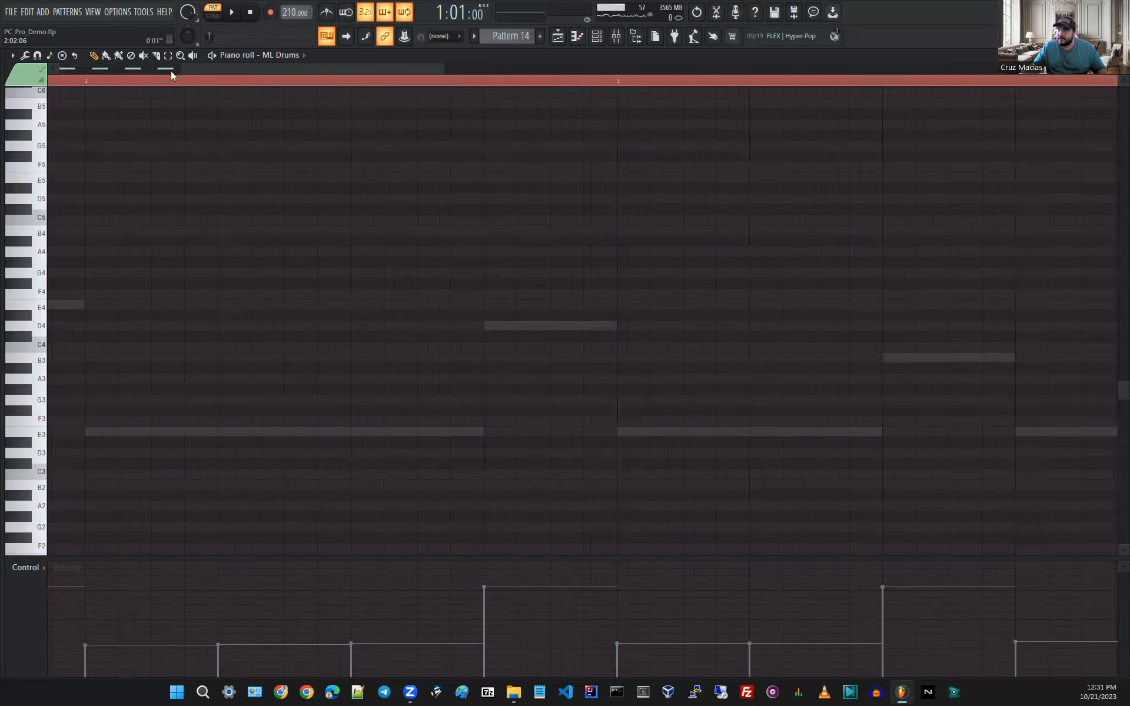
scroll(172, 78, "up", 1)
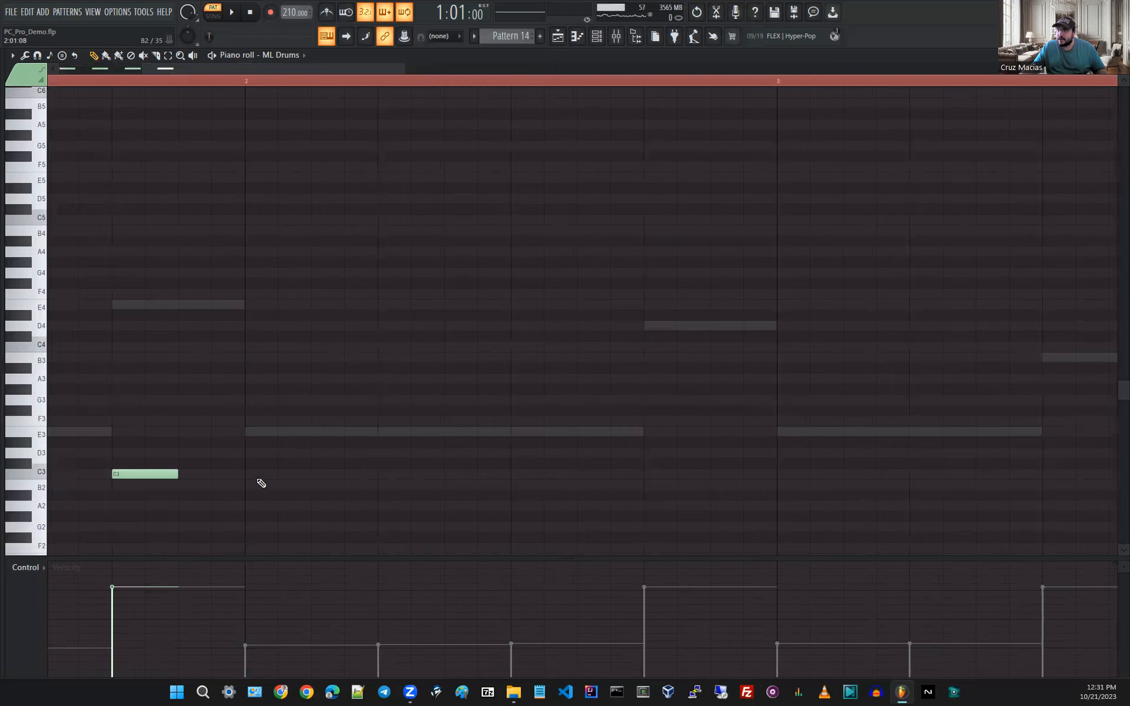
scroll(273, 86, "up", 1)
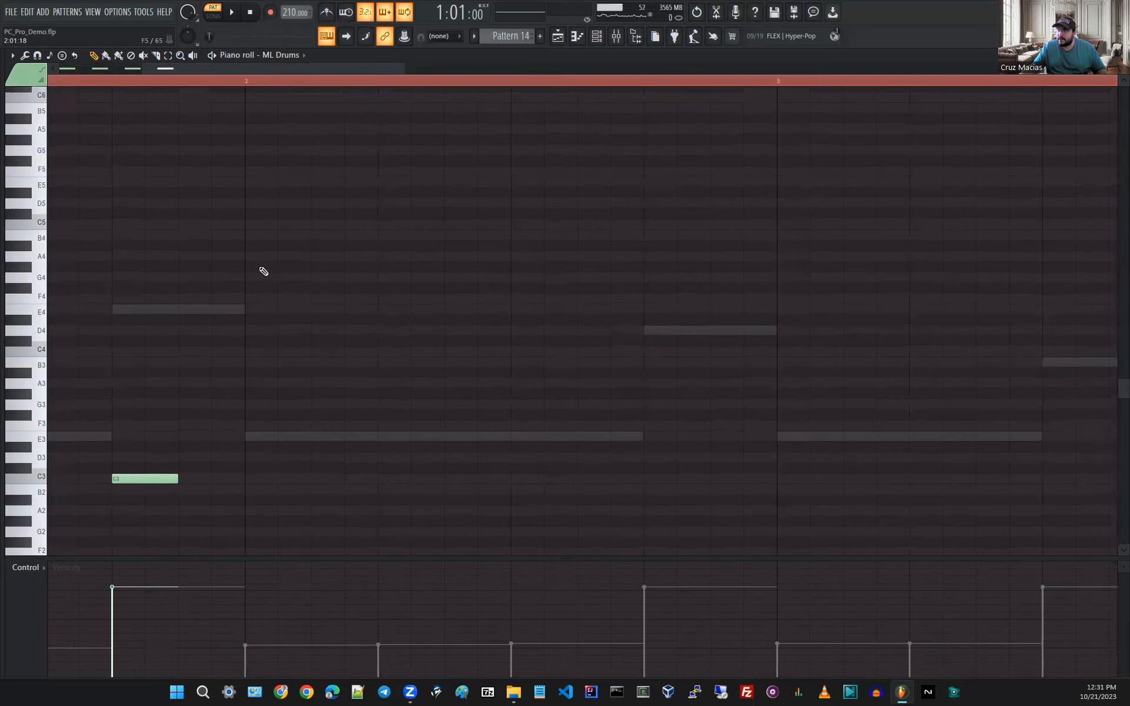
key("ctrl+v")
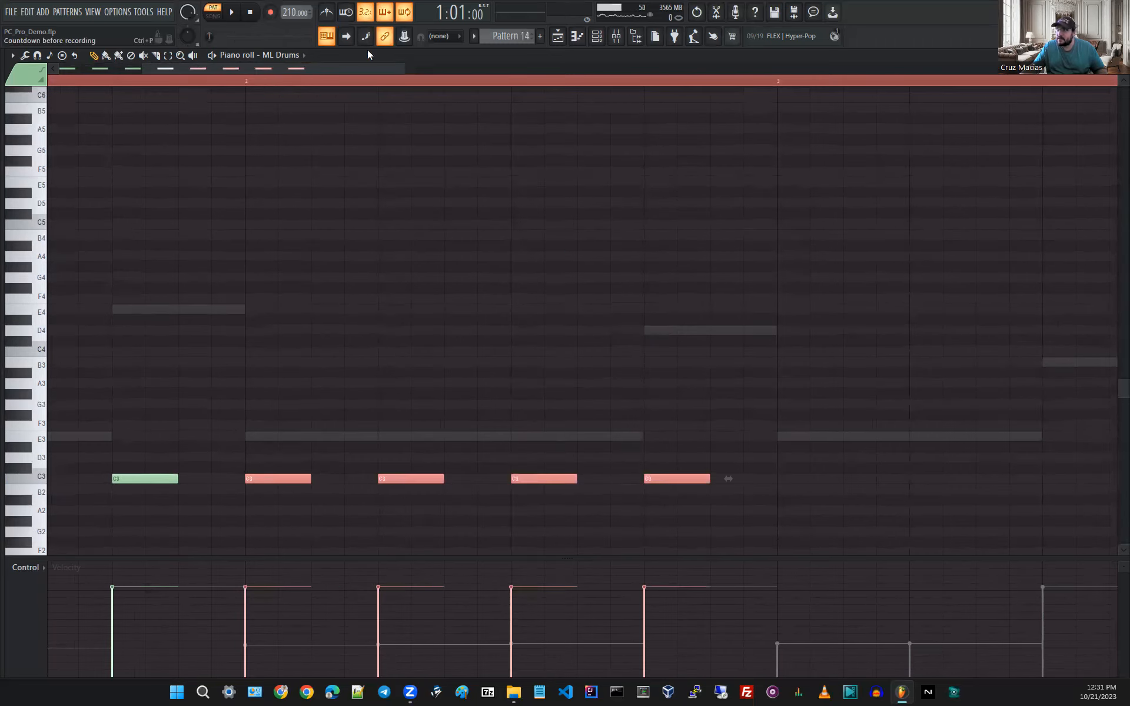
left_click_drag(365, 73, 663, 78)
key("ctrl+v")
key("ctrl+v")
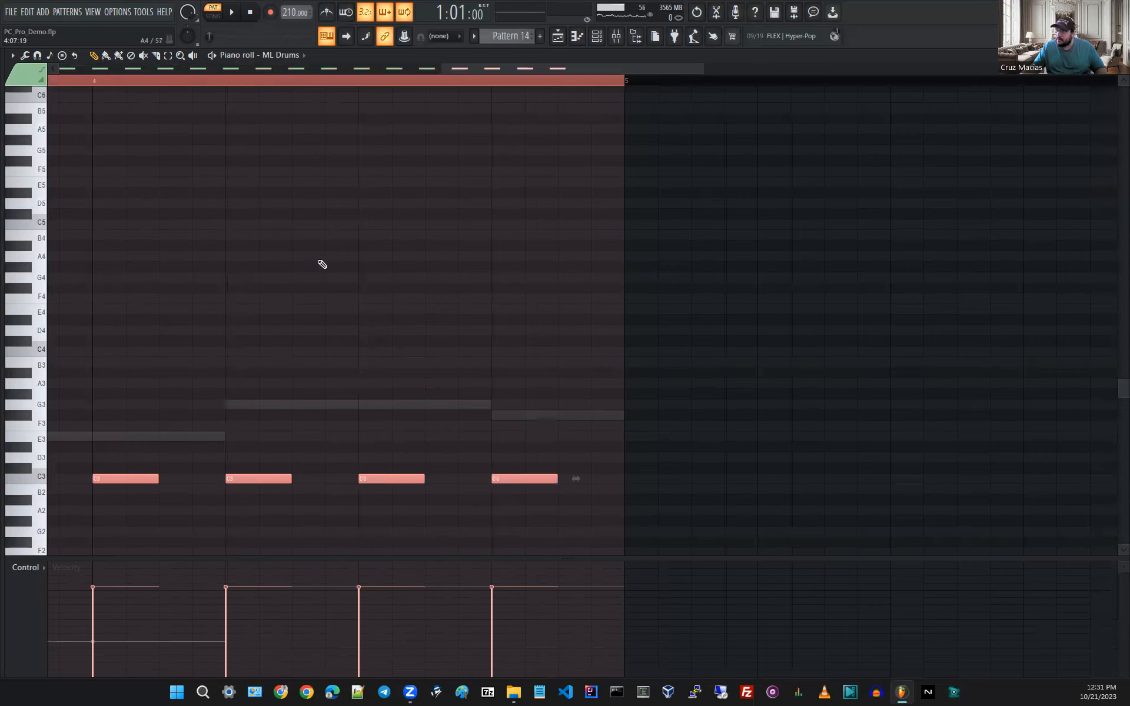
Play the four-bar C3 drum pattern and audition the D3 drum sound.
scroll(318, 265, "down", 5)
scroll(228, 270, "down", 2)
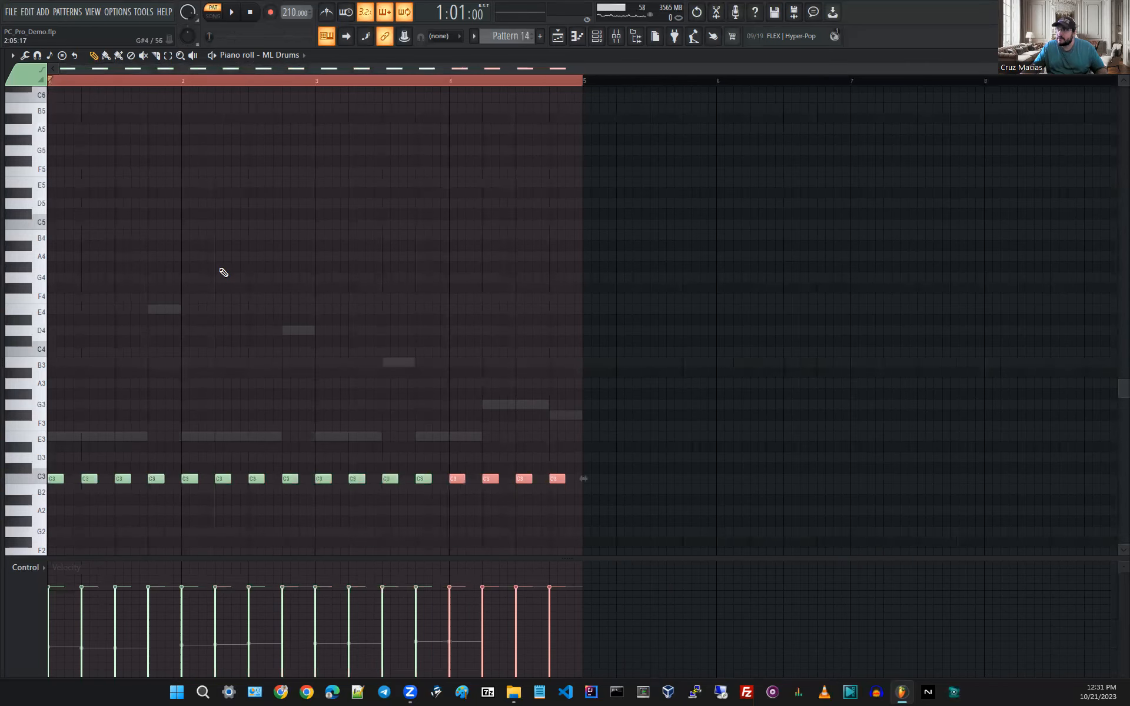
key("space")
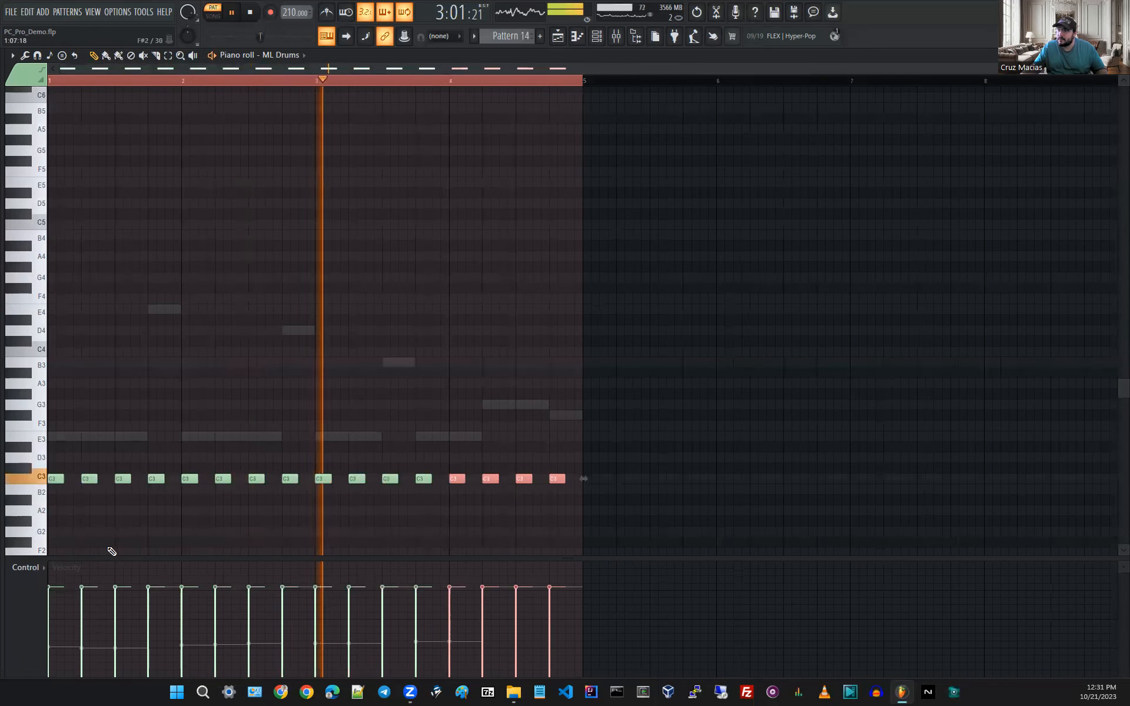
key("space")
left_click(41, 455)
left_click(41, 456)
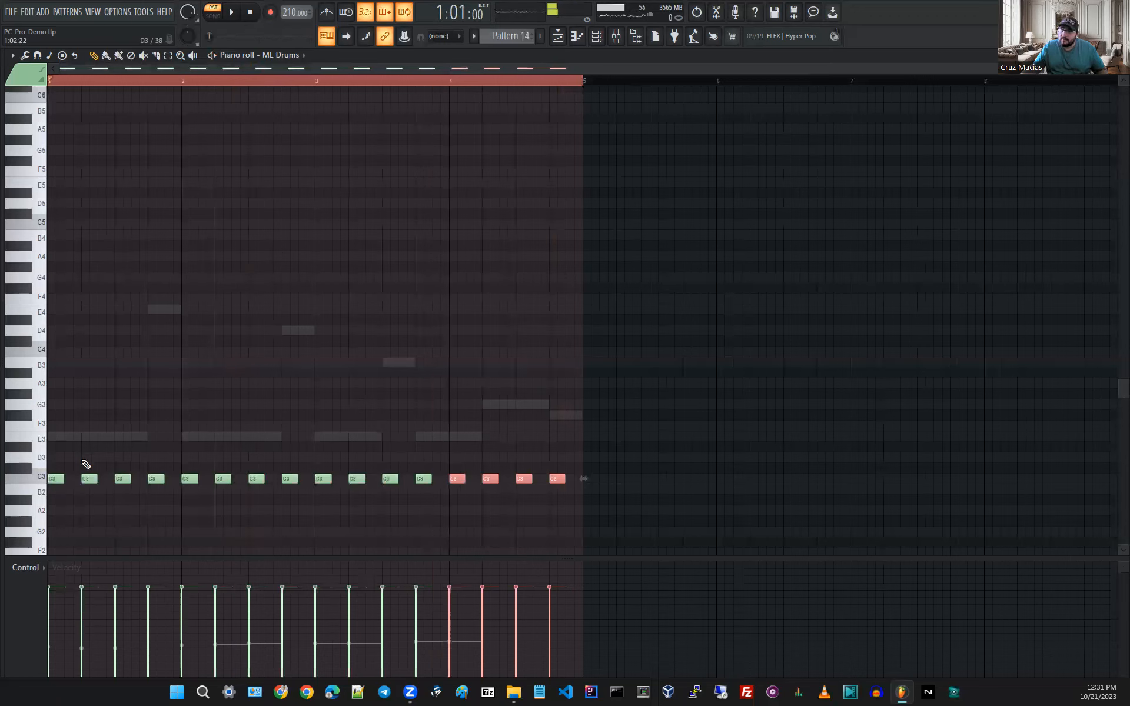
Place a two-step D3 note exactly on beat 3 of bar 1 and delete the C3 note on that beat.
scroll(111, 468, "up", 3)
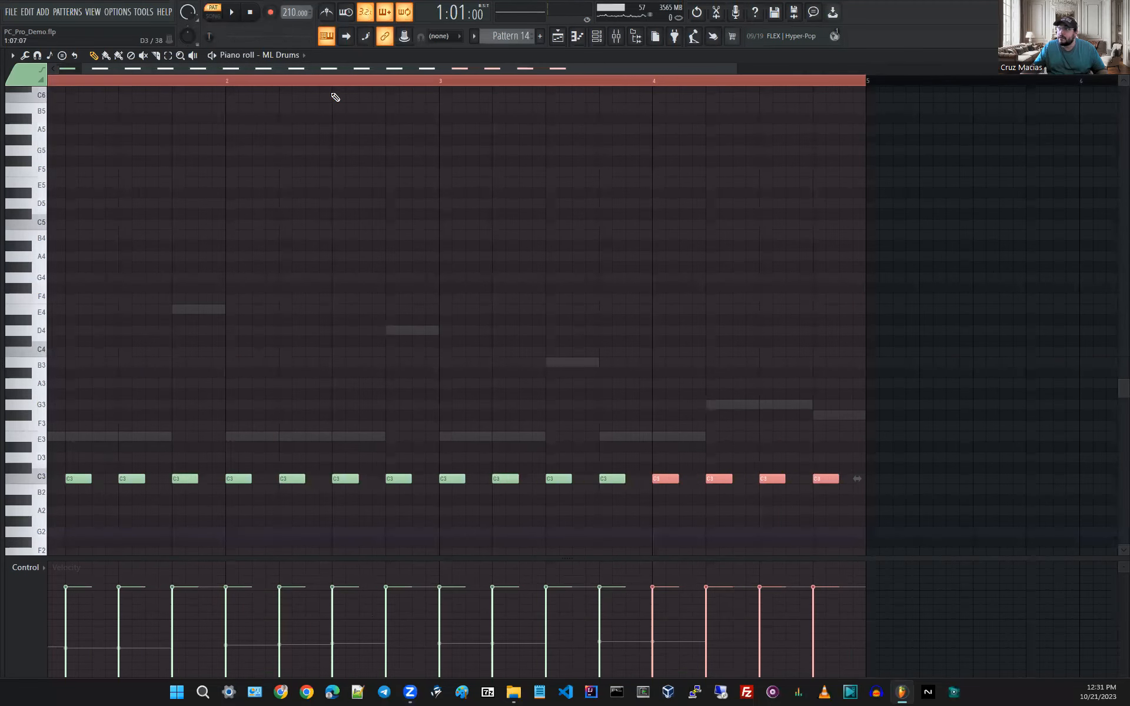
scroll(266, 73, "left", 2)
left_click(109, 457)
left_click(209, 459)
key("space")
key("space")
left_click_drag(229, 457, 156, 454)
scroll(134, 472, "up", 6)
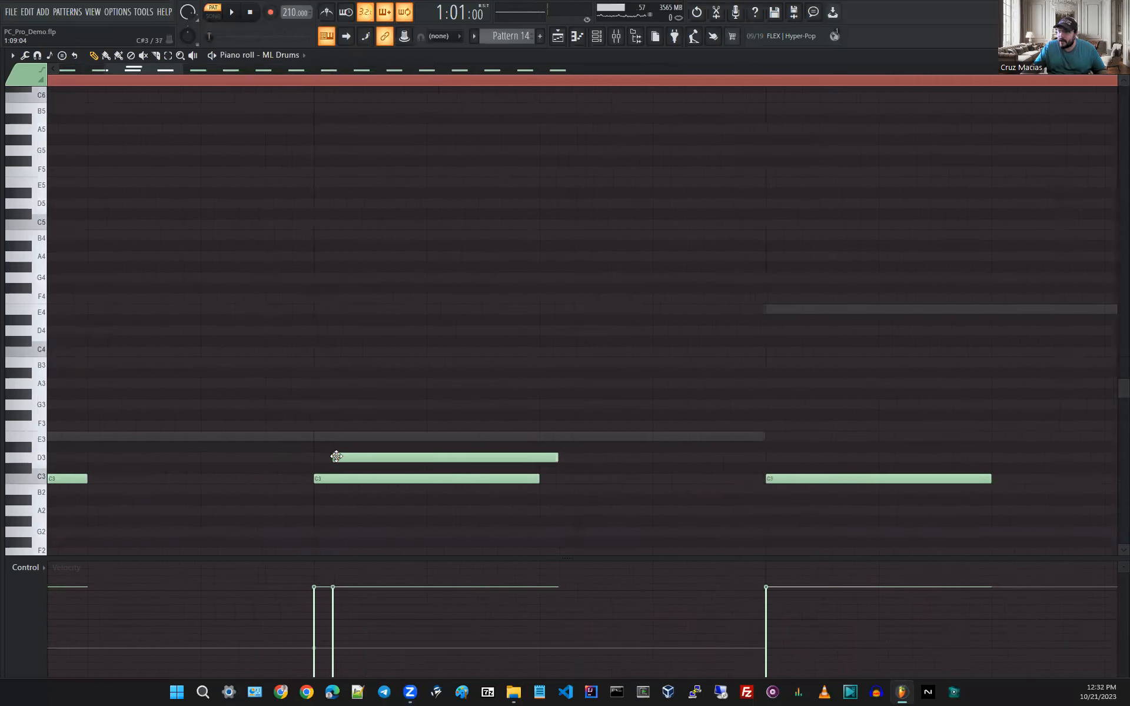
left_click_drag(336, 456, 326, 455)
right_click(340, 482)
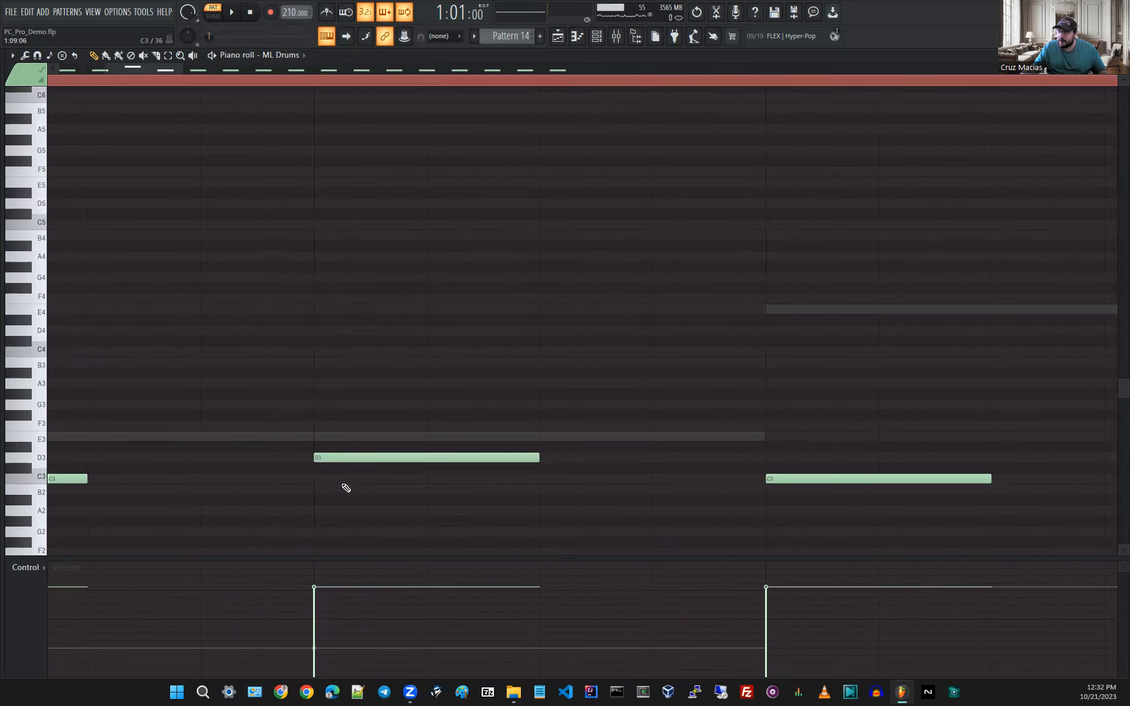
Replace the C3 note on beat 3 of bar 2 with a two-step D3 note.
scroll(354, 486, "down", 6)
scroll(514, 499, "up", 3)
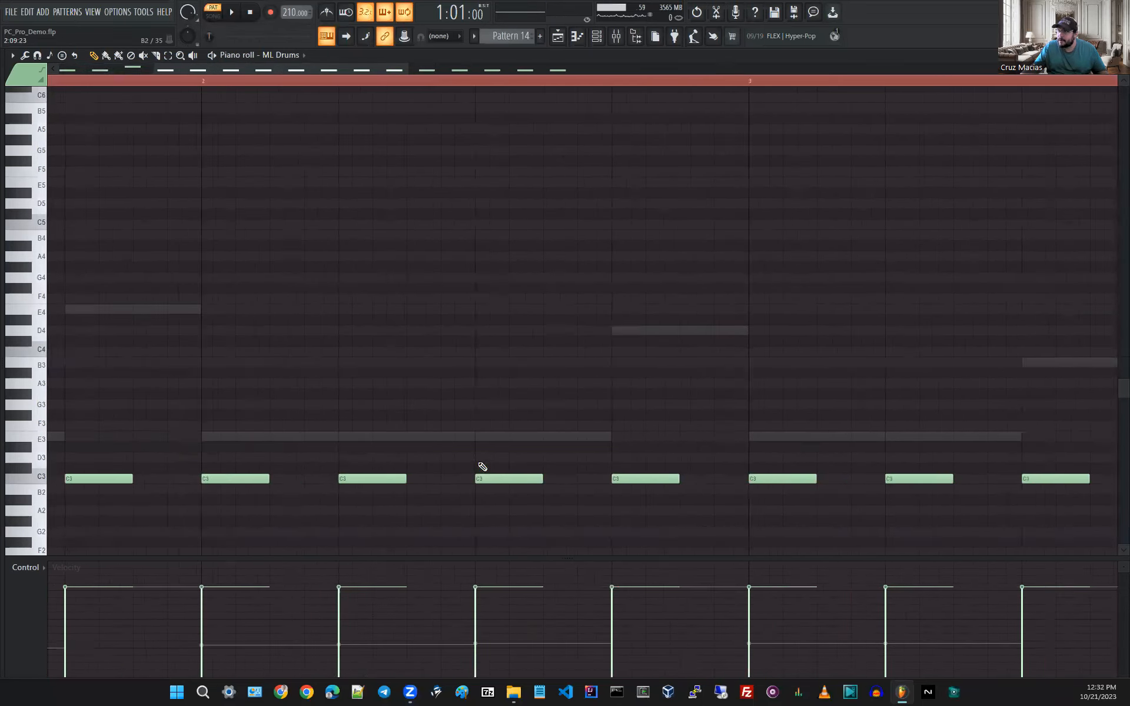
left_click(482, 458)
scroll(487, 497, "up", 6)
right_click(432, 475)
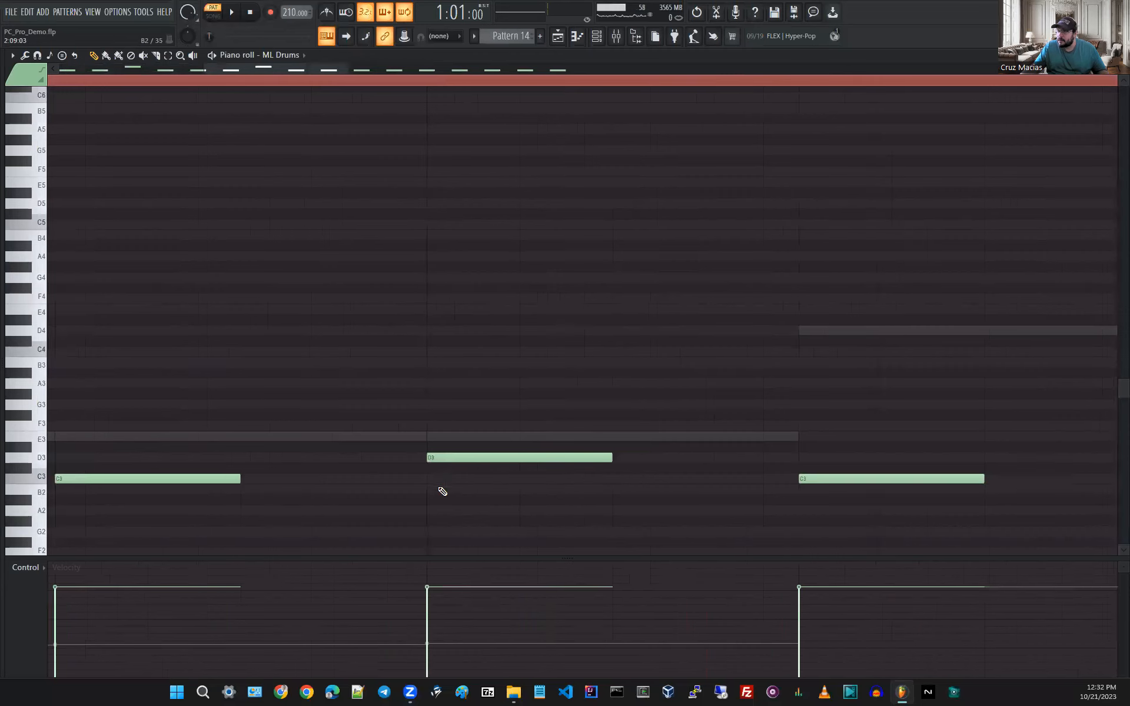
Replace the C3 note on beat 3 of bar 3 with a two-step D3 note.
scroll(750, 487, "down", 5)
scroll(527, 465, "up", 6)
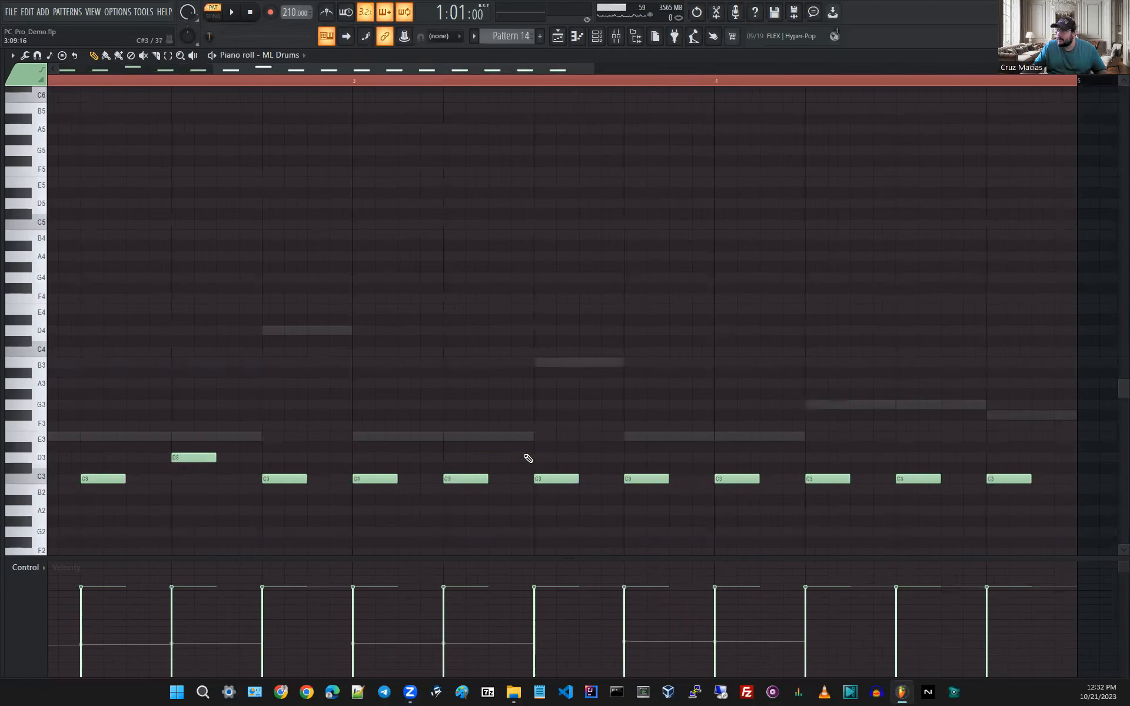
left_click(516, 458)
right_click(549, 479)
Replace the C3 note on beat 3 of bar 4 with a two-step D3 note.
scroll(565, 486, "down", 6)
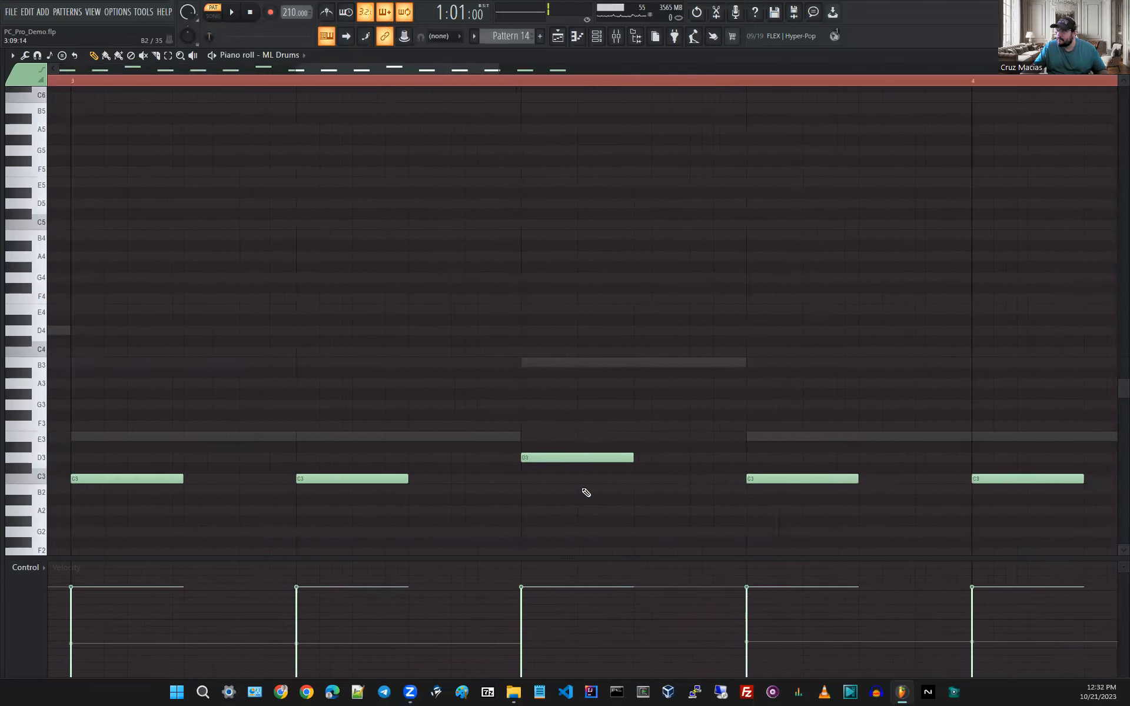
scroll(835, 466, "up", 8)
left_click(829, 457)
right_click(845, 481)
scroll(651, 529, "down", 4)
scroll(455, 517, "down", 5)
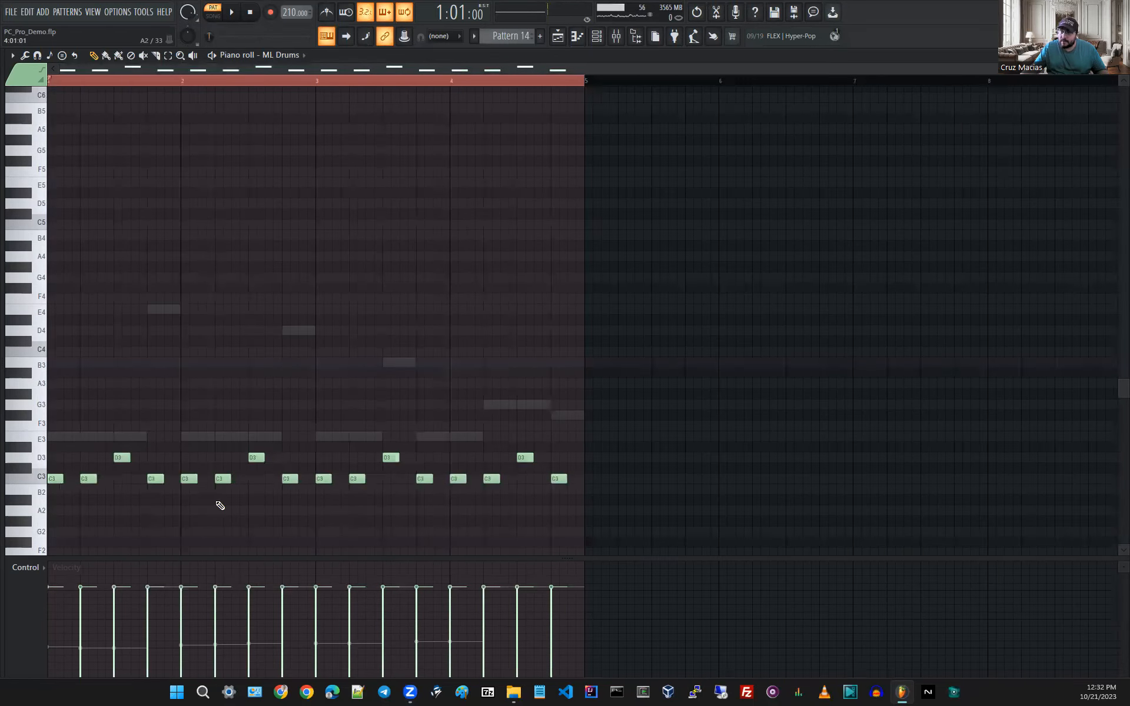
Play the C3 and D3 drum pattern with the guitar and audition other drum sounds on the piano keys.
key("space")
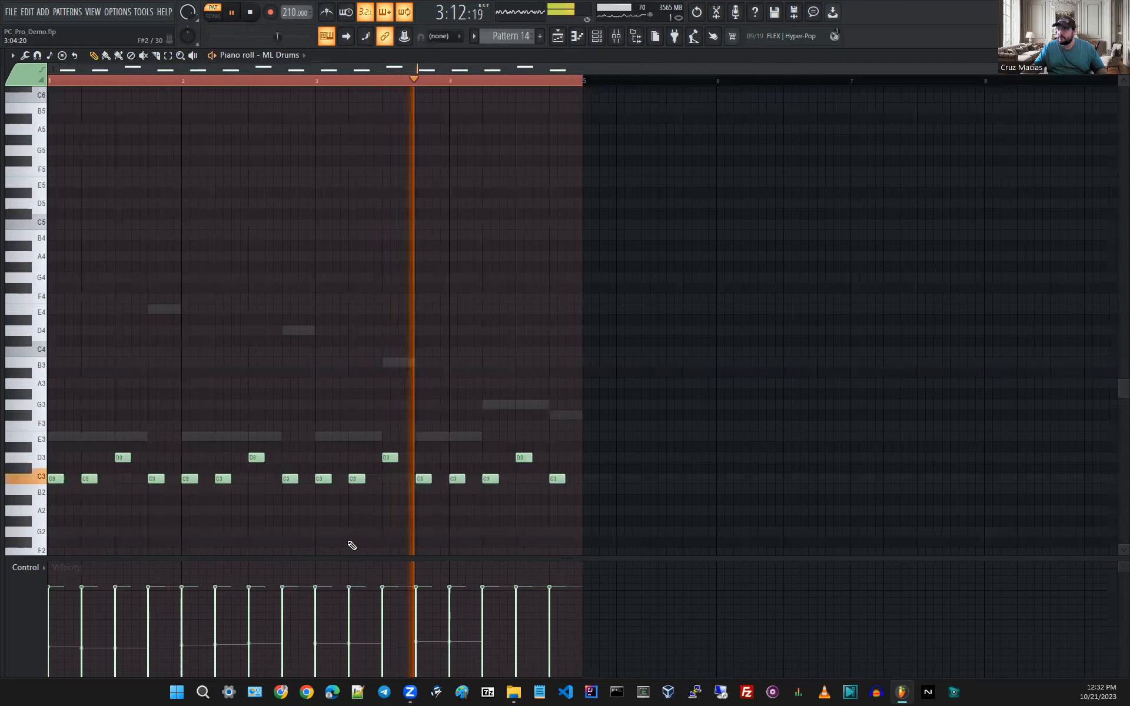
key("space")
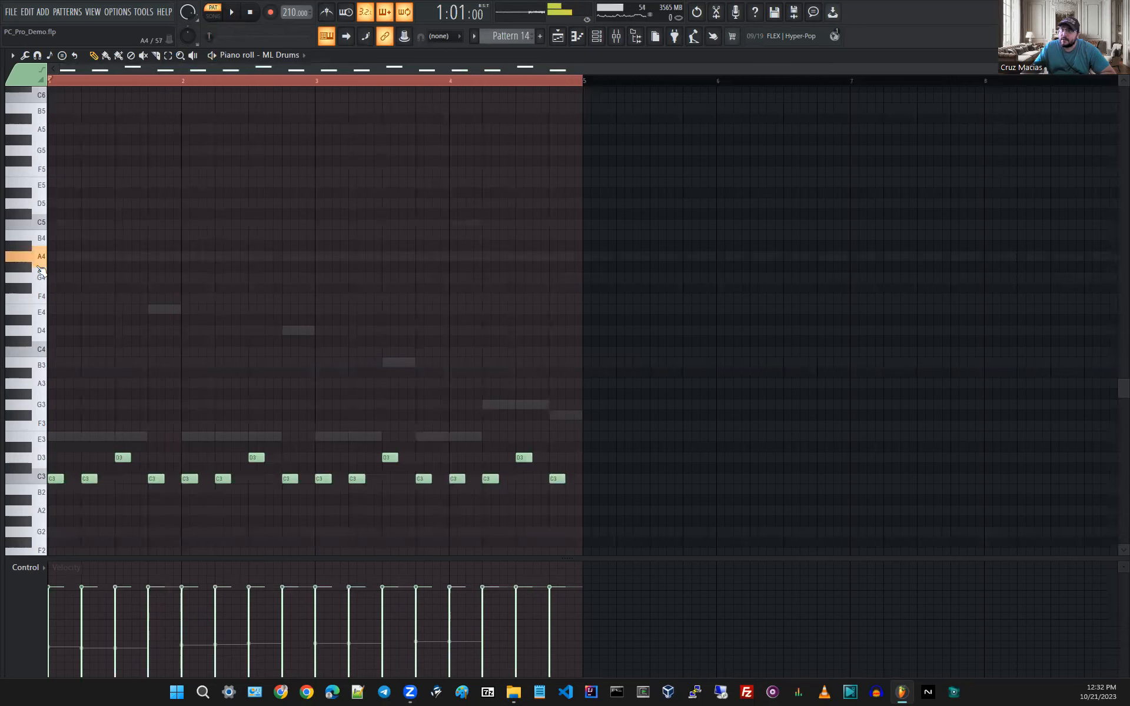
mouse_move(25, 300)
left_mouse_down()
mouse_move(4, 471)
mouse_move(15, 452)
left_mouse_up()
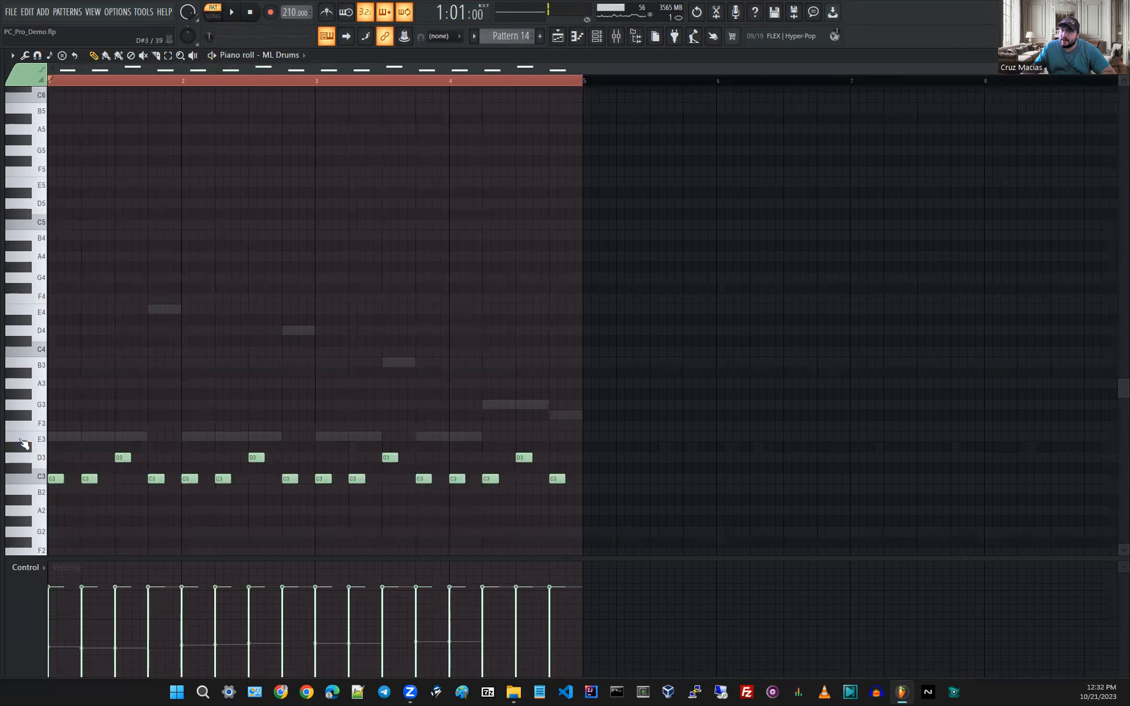
Place six consecutive two-step F#3 notes from the start of bar 1 up to beat 4.
left_click(54, 420)
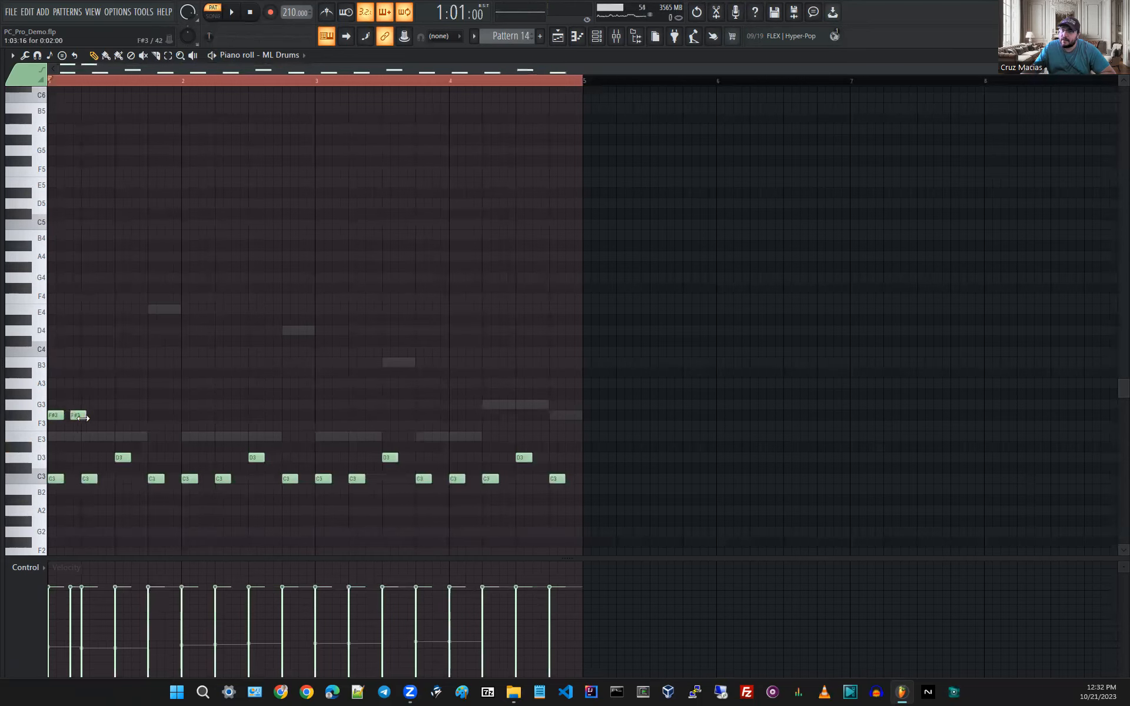
scroll(52, 431, "up", 6, "ctrl")
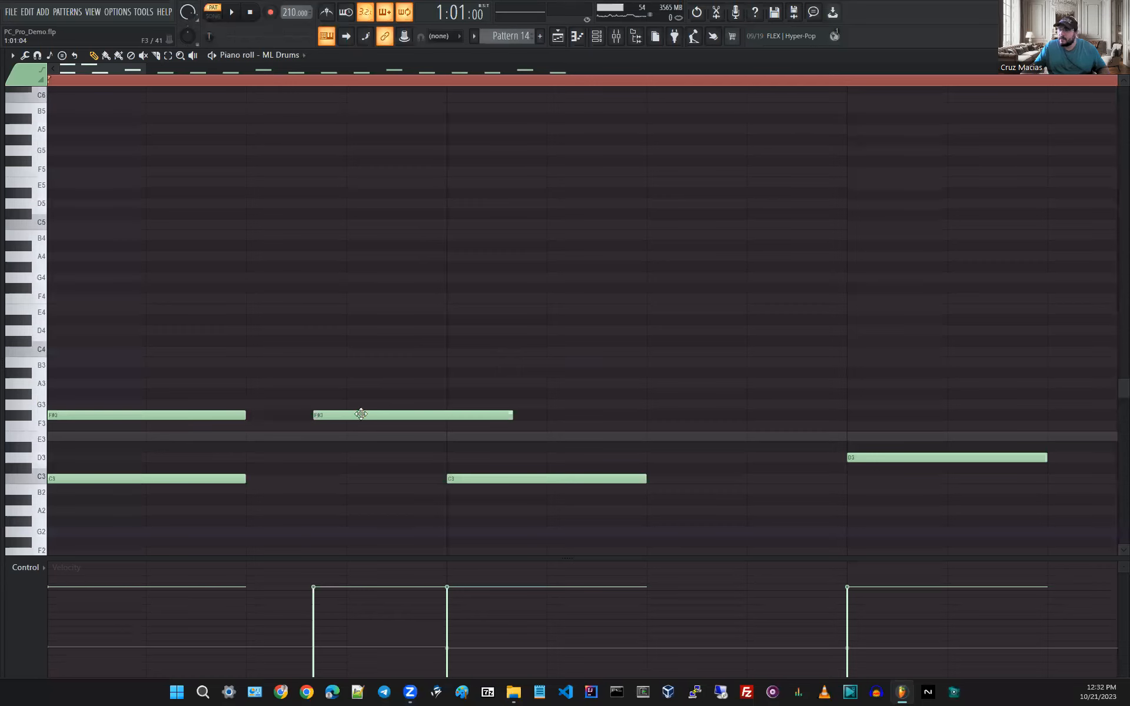
left_click_drag(361, 414, 298, 404)
left_click(456, 415)
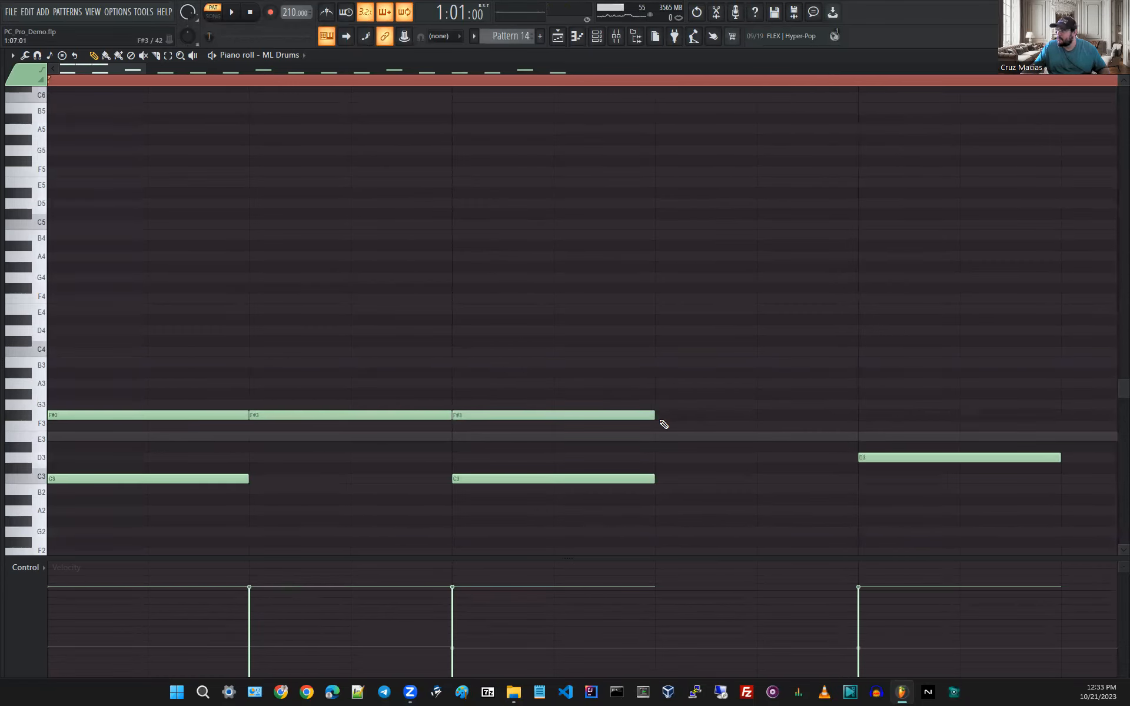
left_click(691, 415)
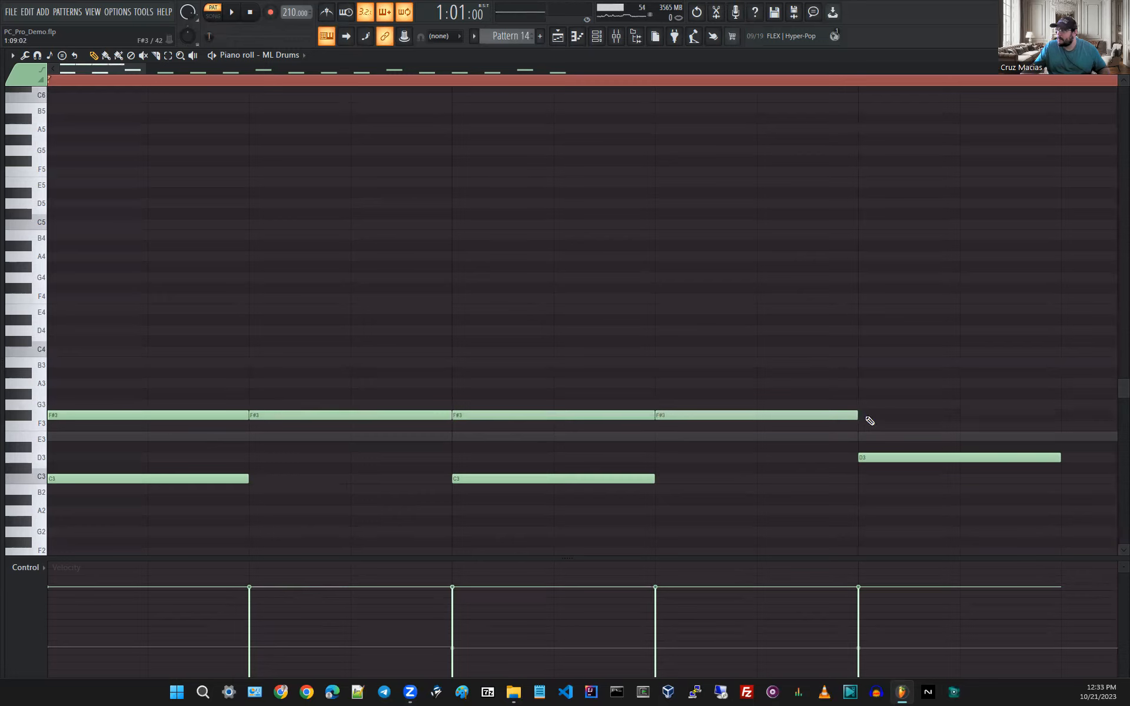
left_click(869, 416)
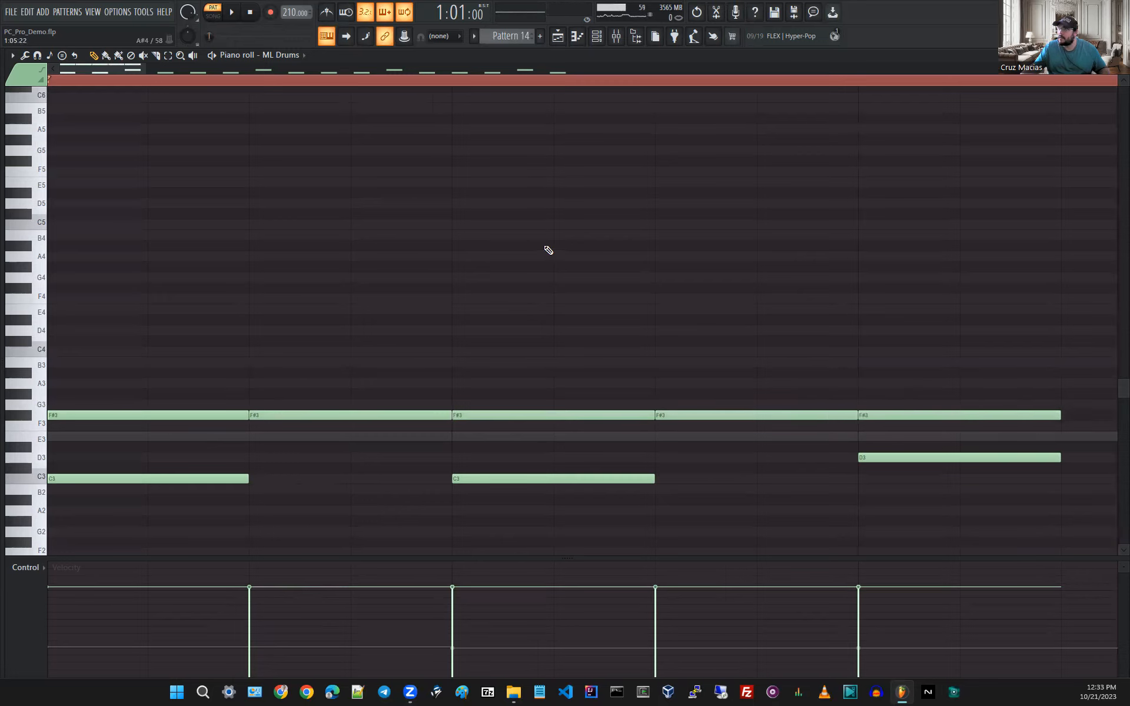
scroll(755, 445, "down", 2)
scroll(708, 426, "up", 3)
left_click(688, 416)
left_click_drag(738, 415, 732, 416)
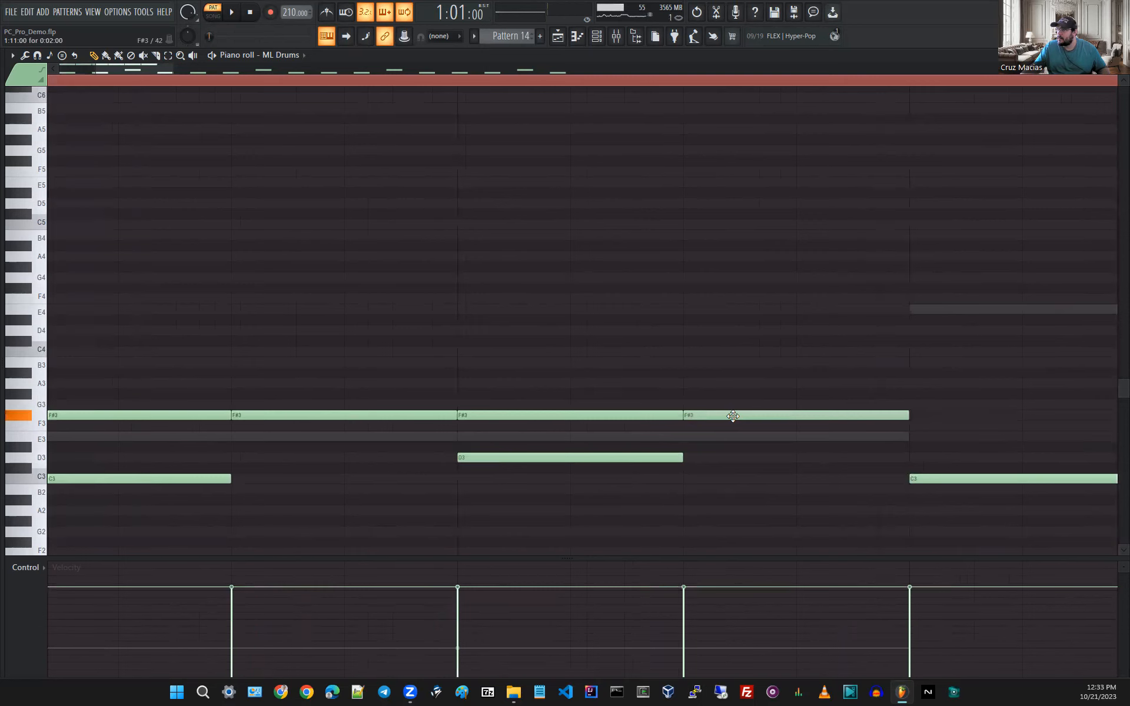
Select the six F#3 notes and copy them to start exactly at beat 4 of bar 1.
scroll(730, 418, "down", 4)
left_click(19, 419, "ctrl")
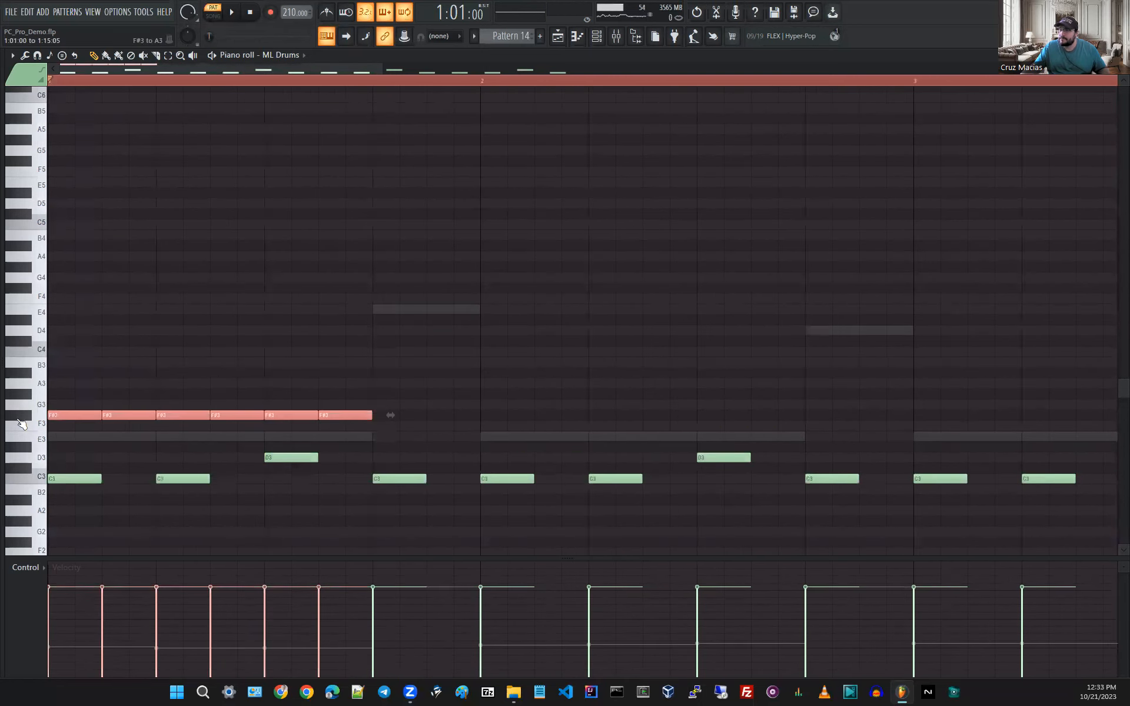
left_click_drag(160, 416, 187, 416)
mouse_move(103, 416)
left_mouse_down()
mouse_move(471, 414)
mouse_move(397, 425)
mouse_move(399, 416)
left_mouse_up()
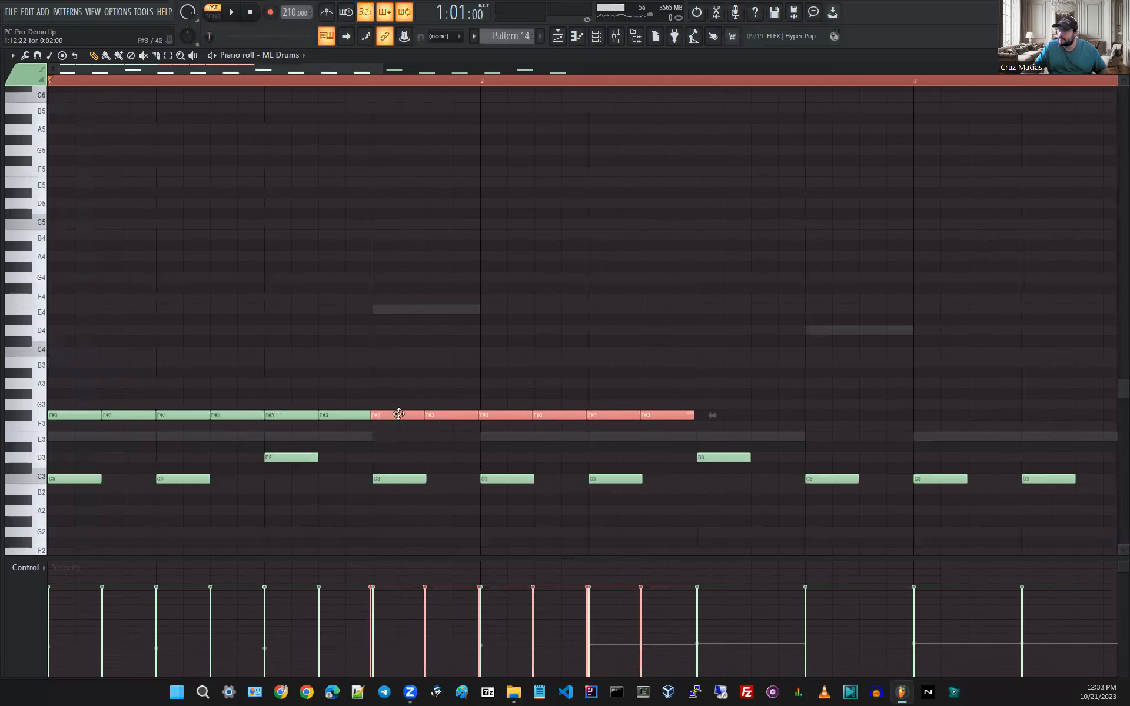
scroll(380, 419, "up", 4)
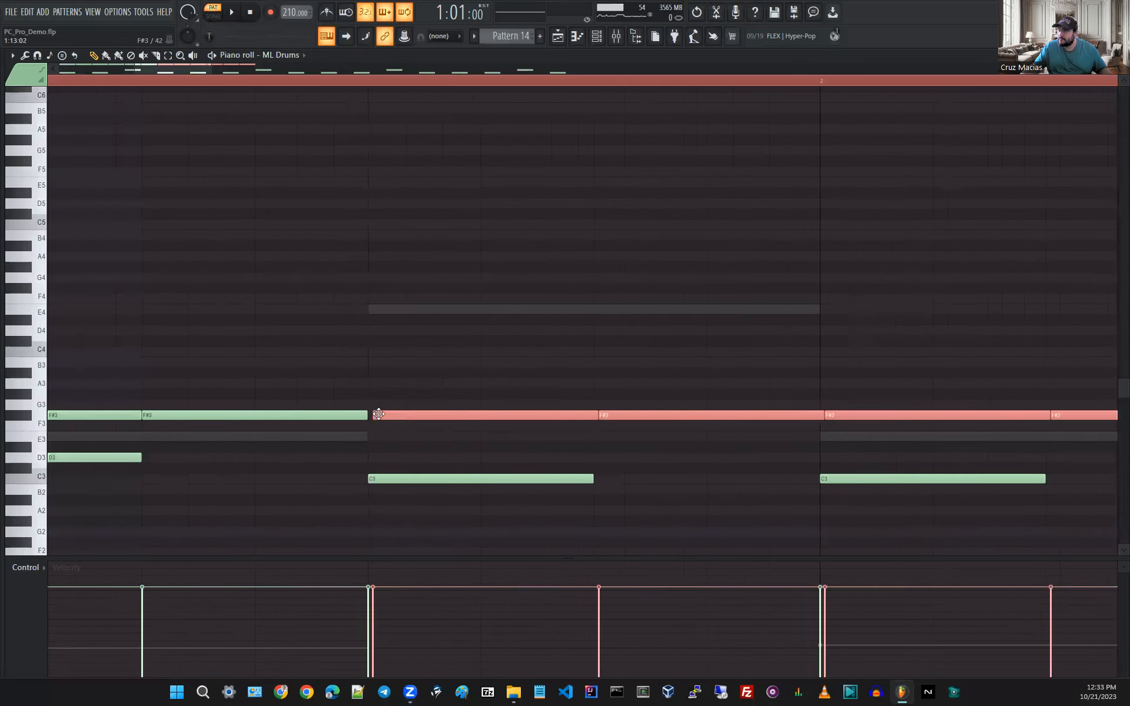
scroll(381, 414, "down", 4)
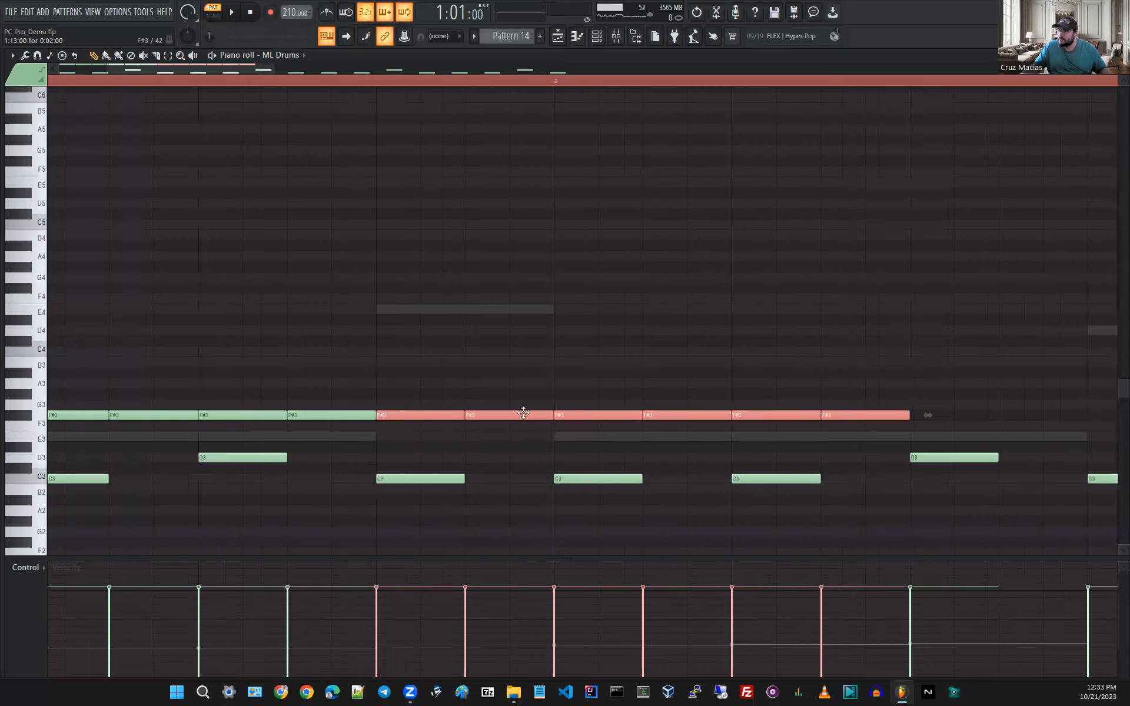
Select all twelve F#3 notes and copy them to start at beat 3 of bar 2, filling the row through bar 3.
left_click(673, 394)
left_click_drag(683, 391, 298, 342)
right_click(298, 341)
left_click_drag(672, 355, 49, 419)
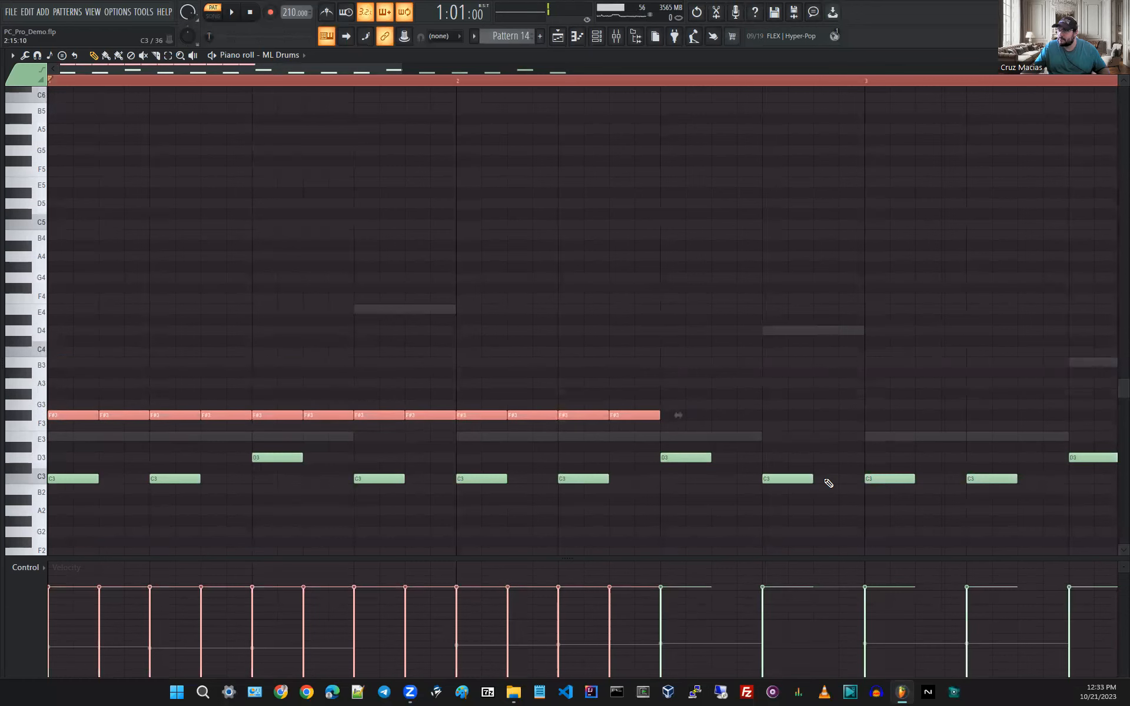
scroll(500, 235, "down", 3)
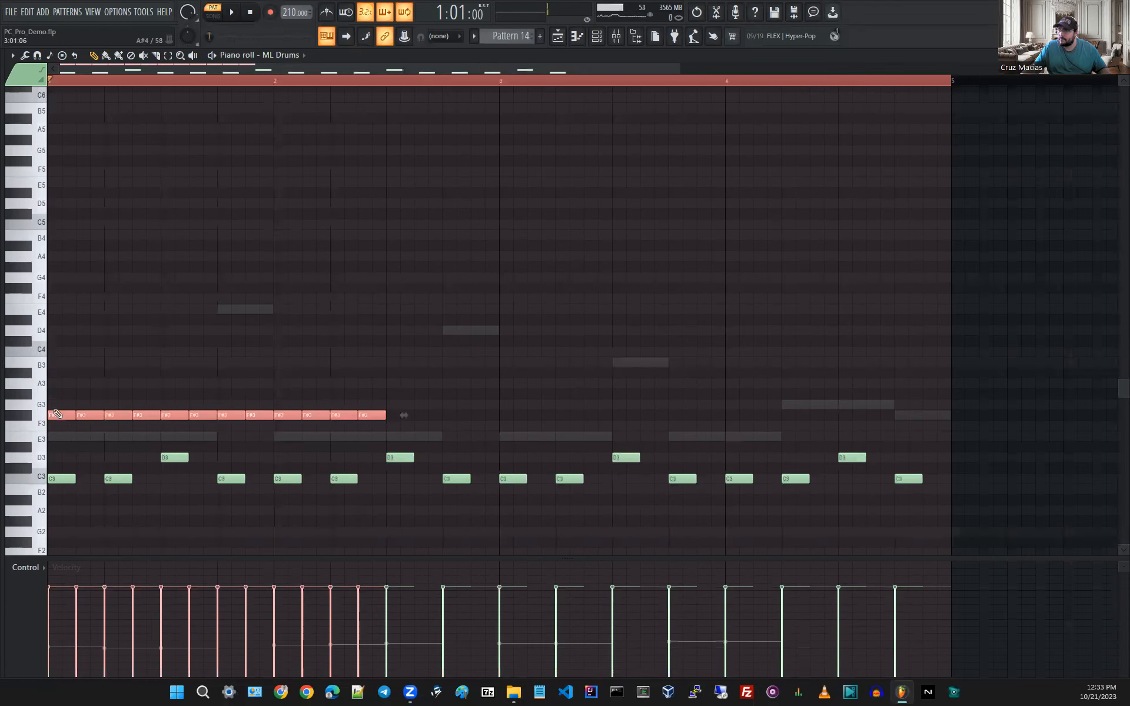
left_click_drag(56, 413, 394, 413)
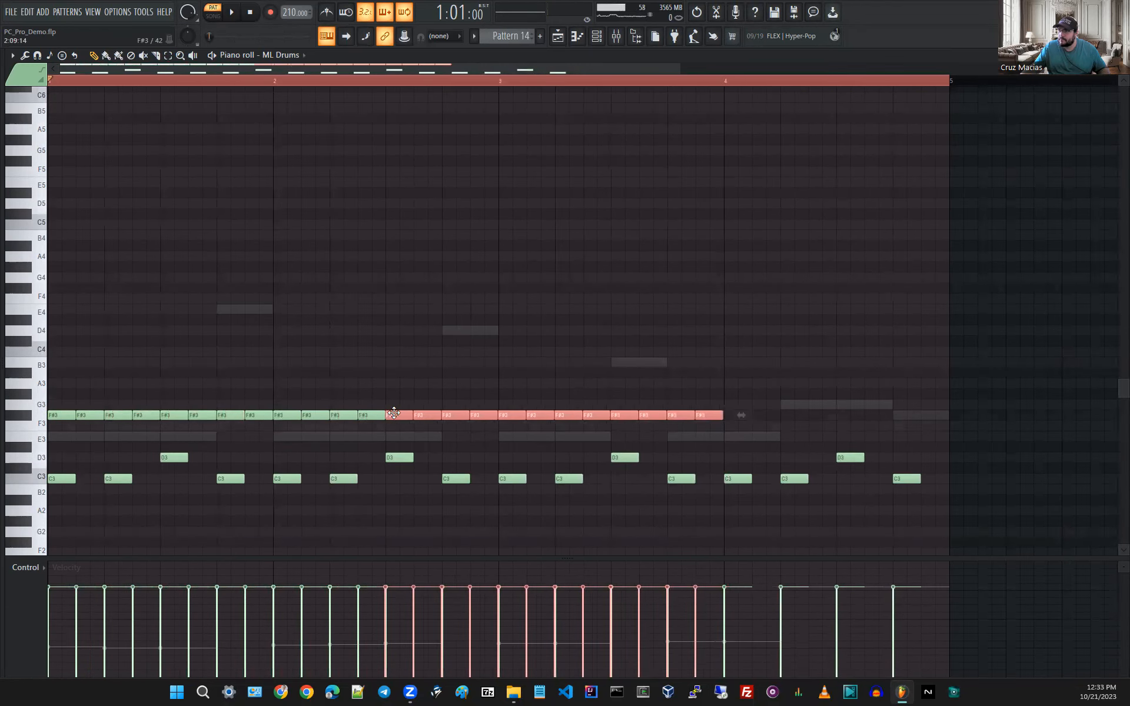
scroll(394, 413, "up", 5)
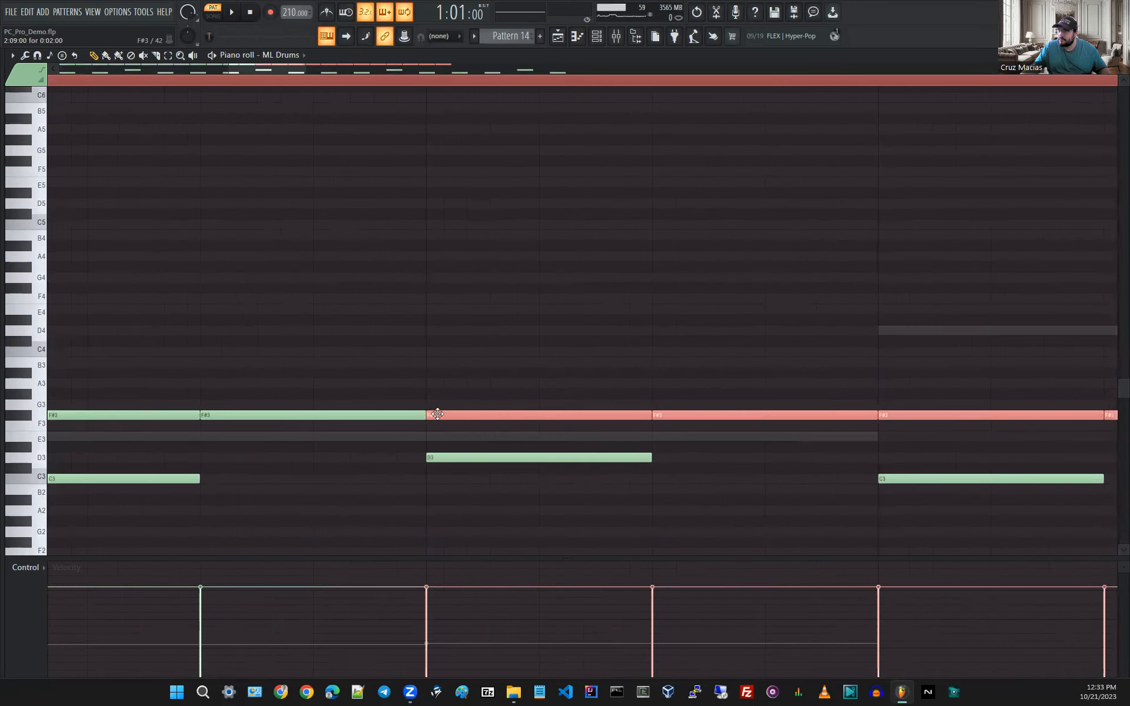
scroll(437, 414, "down", 5)
Duplicate the twelve selected F#3 notes from the start of bar 4 and delete the copies beyond the end of bar 4.
scroll(850, 446, "up", 4)
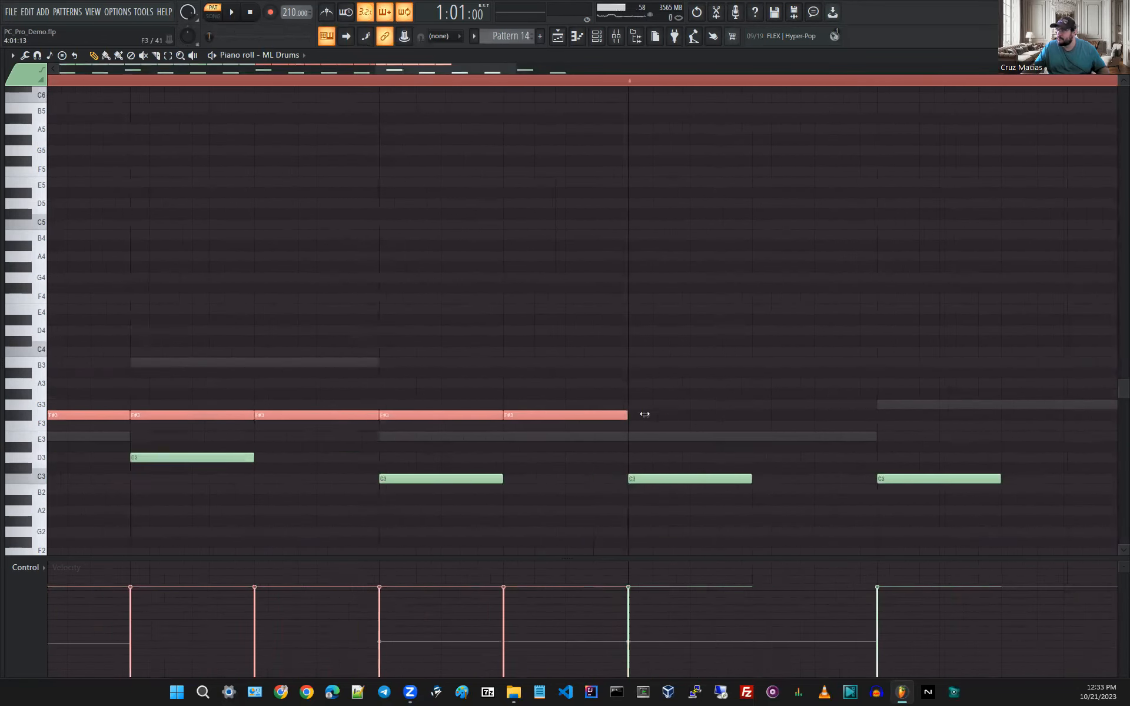
key("ctrl+b")
left_click_drag(576, 413, 532, 313)
scroll(428, 347, "down", 3)
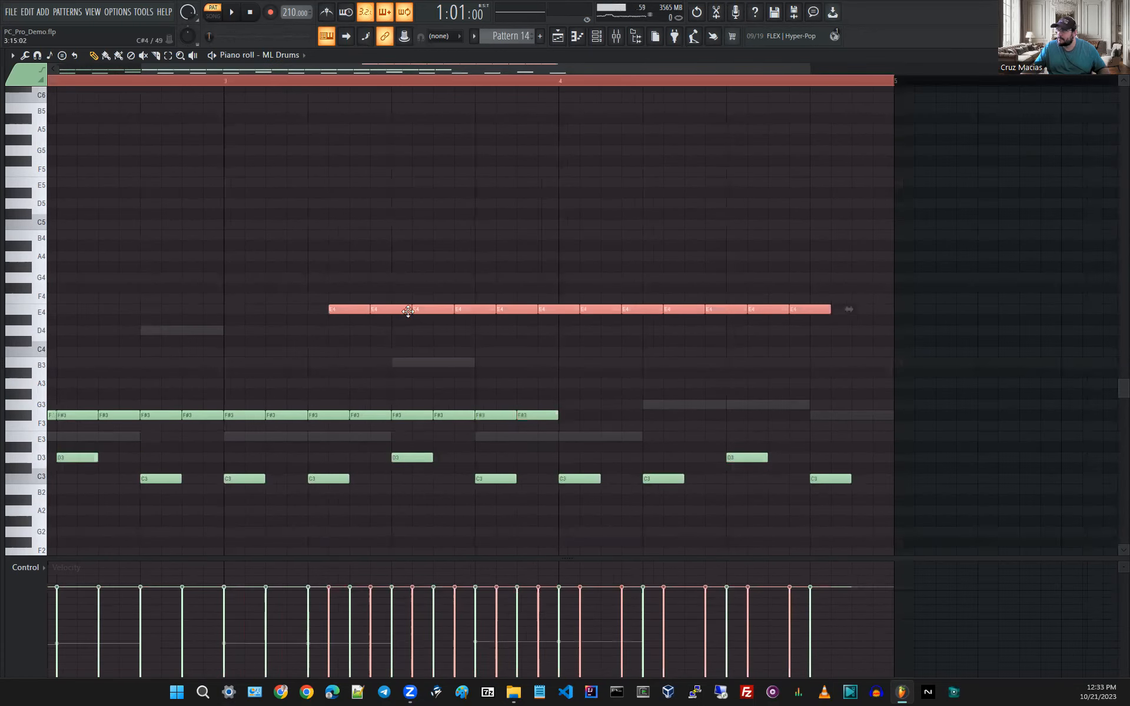
scroll(554, 429, "down", 1)
scroll(547, 429, "up", 4)
left_click_drag(547, 430, 582, 414)
scroll(582, 413, "down", 4)
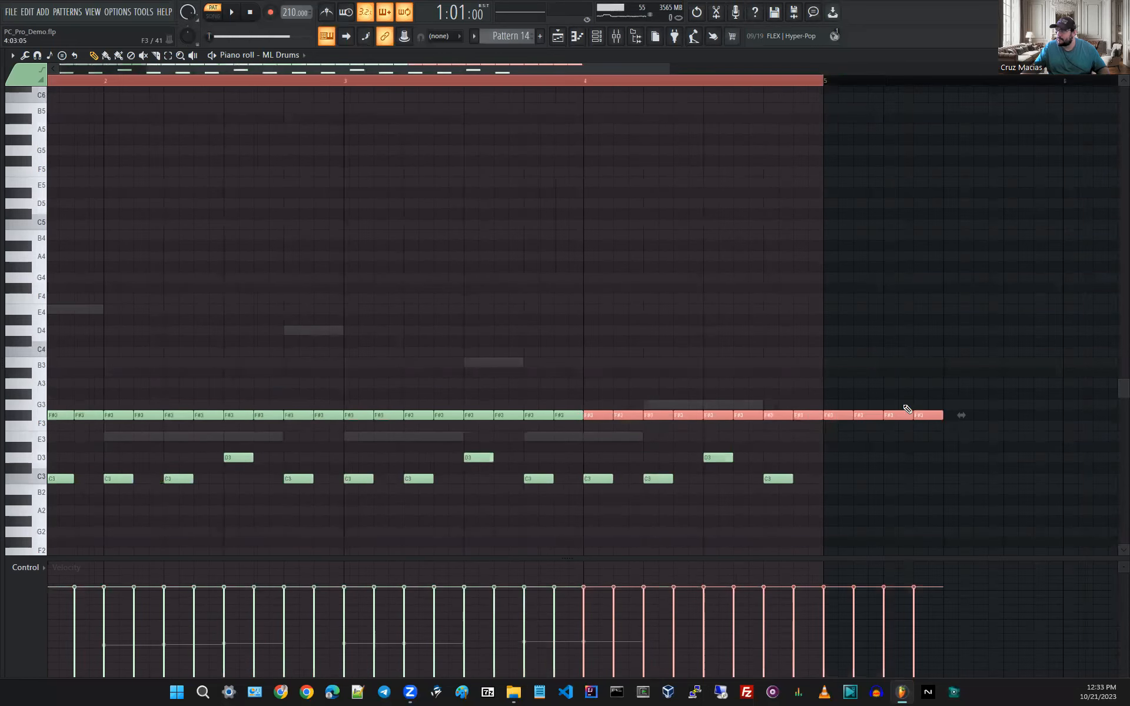
right_click(836, 431)
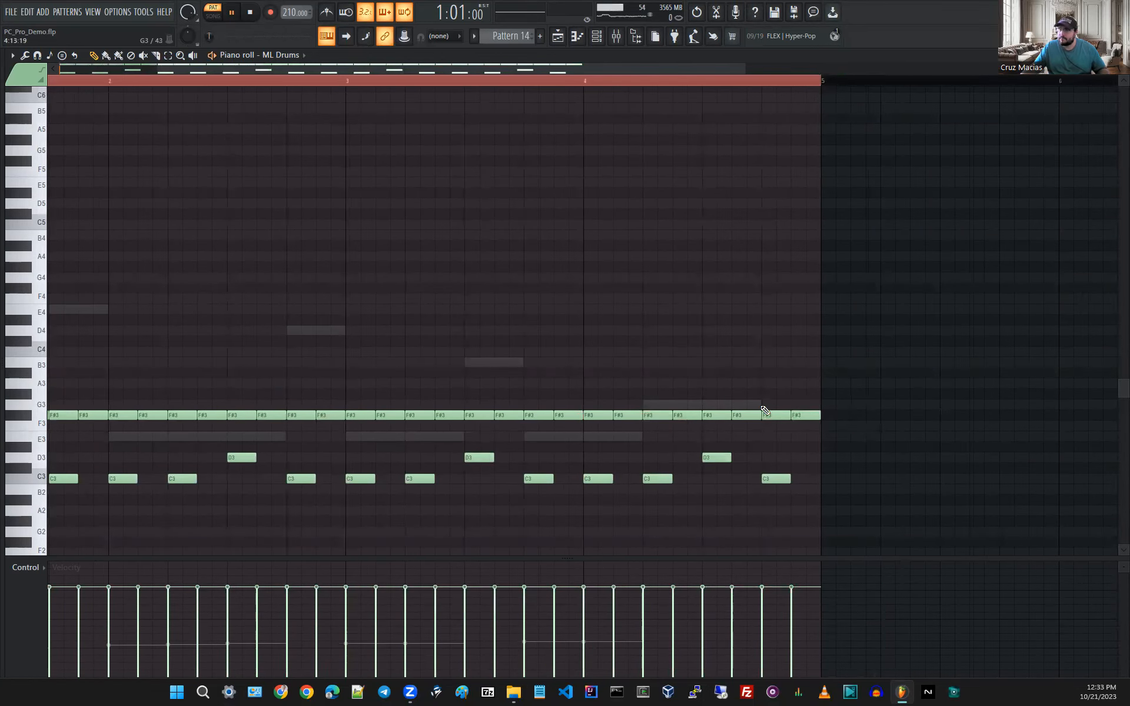
Play the pattern and delete the F#3 note that coincides with the D3 hit in each of the four bars.
key("space")
scroll(100, 337, "down", 3)
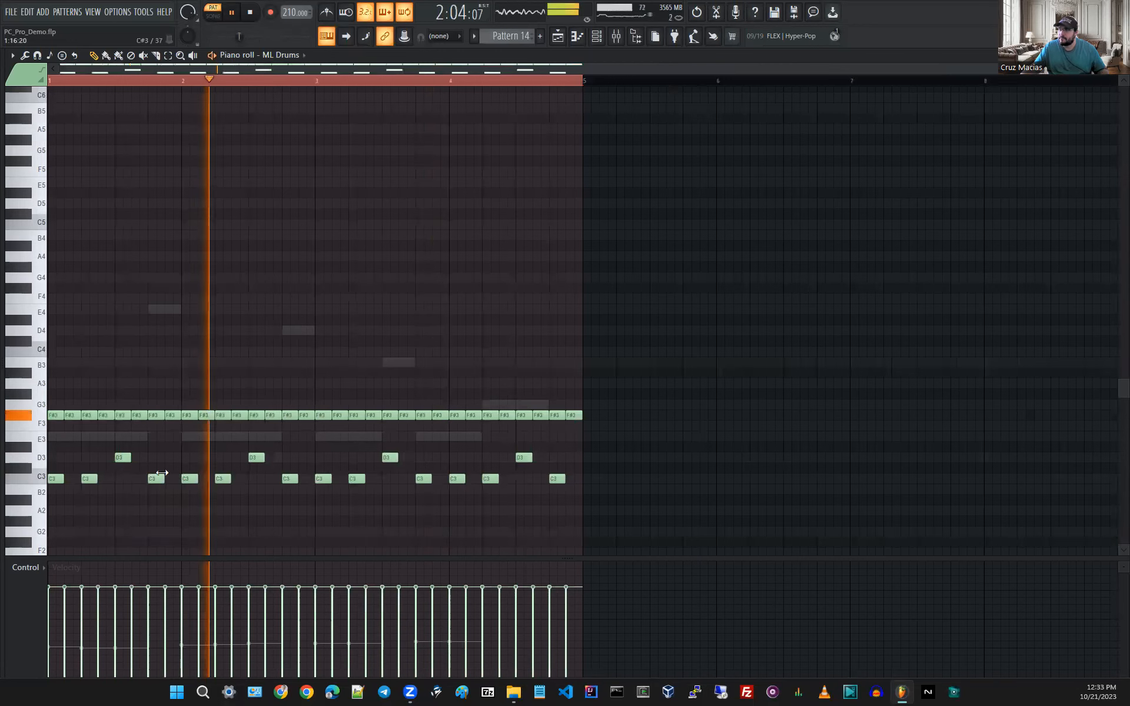
right_click(123, 415)
right_click(253, 415)
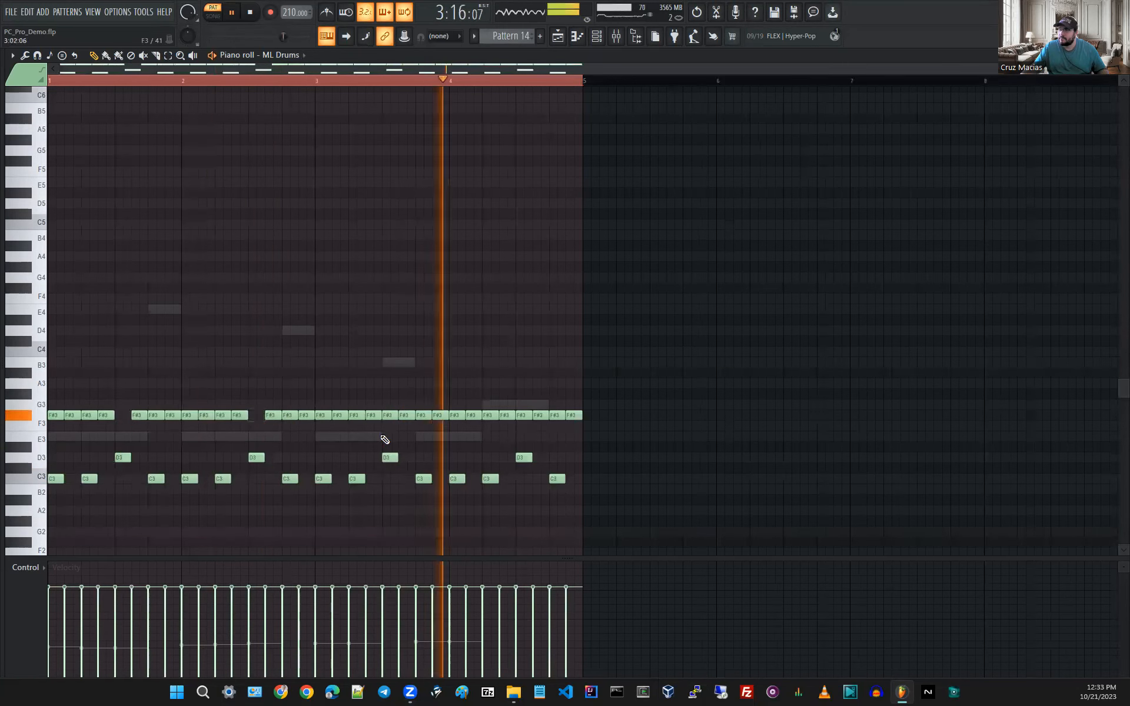
right_click(388, 415)
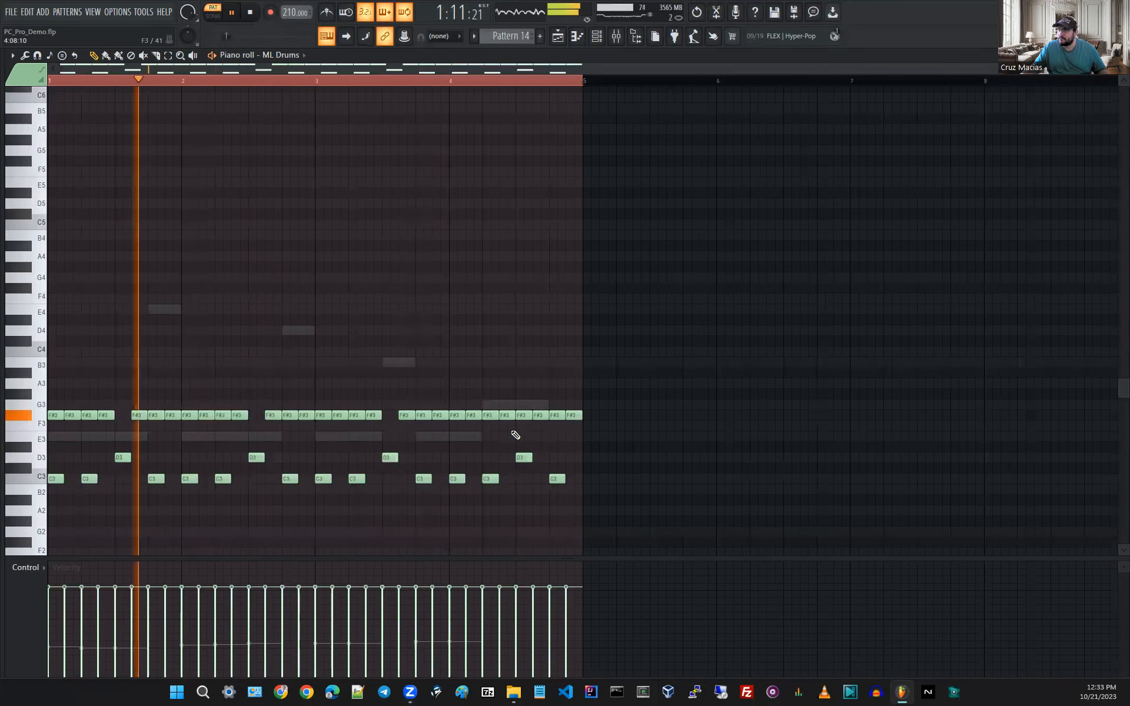
right_click(520, 416)
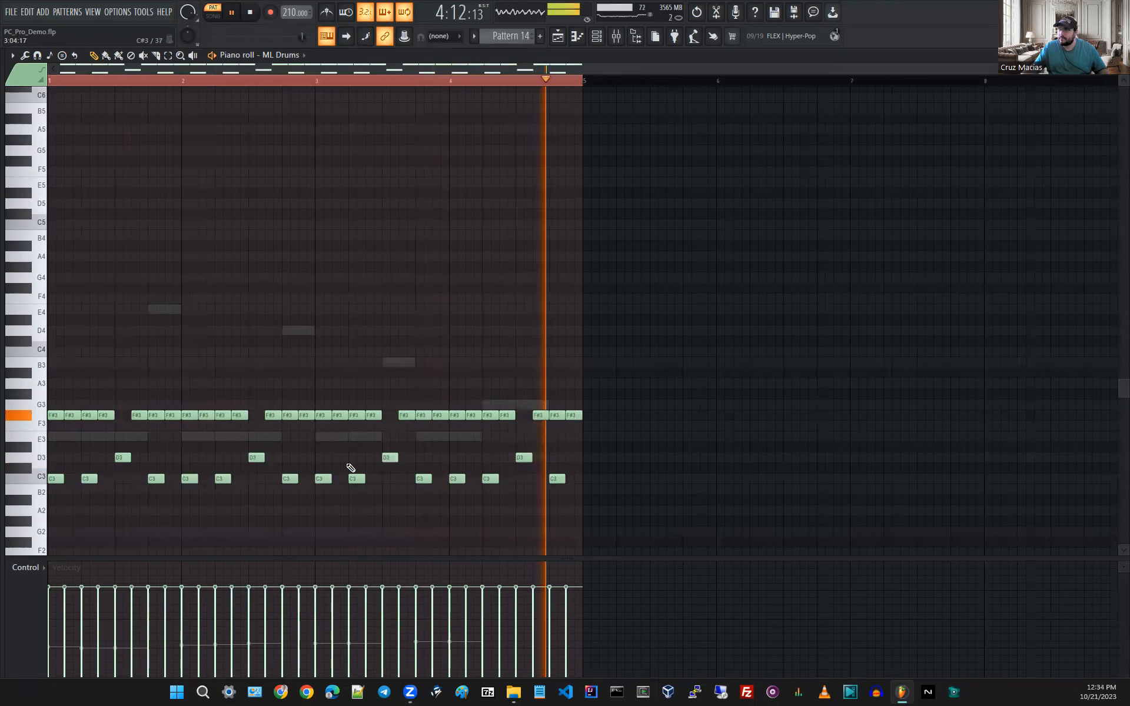
Add two-step C3 notes at steps 3 and 7 of bar 1 to fill the gaps before the D3 hit.
scroll(192, 501, "up", 5)
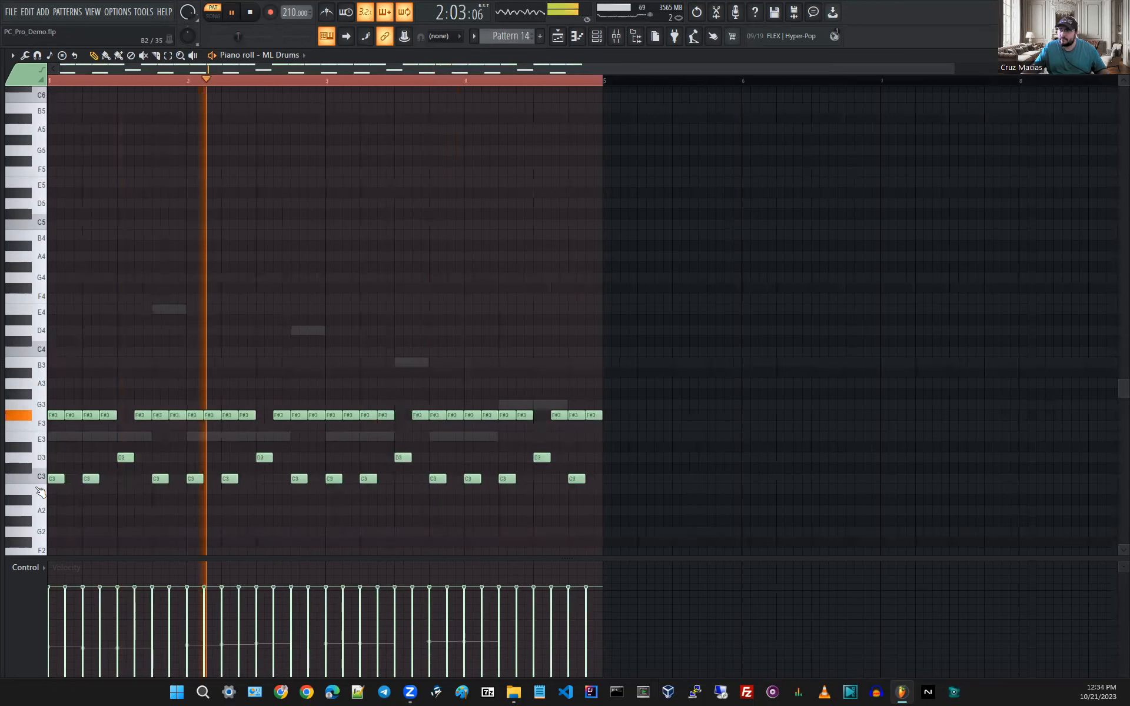
scroll(217, 491, "up", 1)
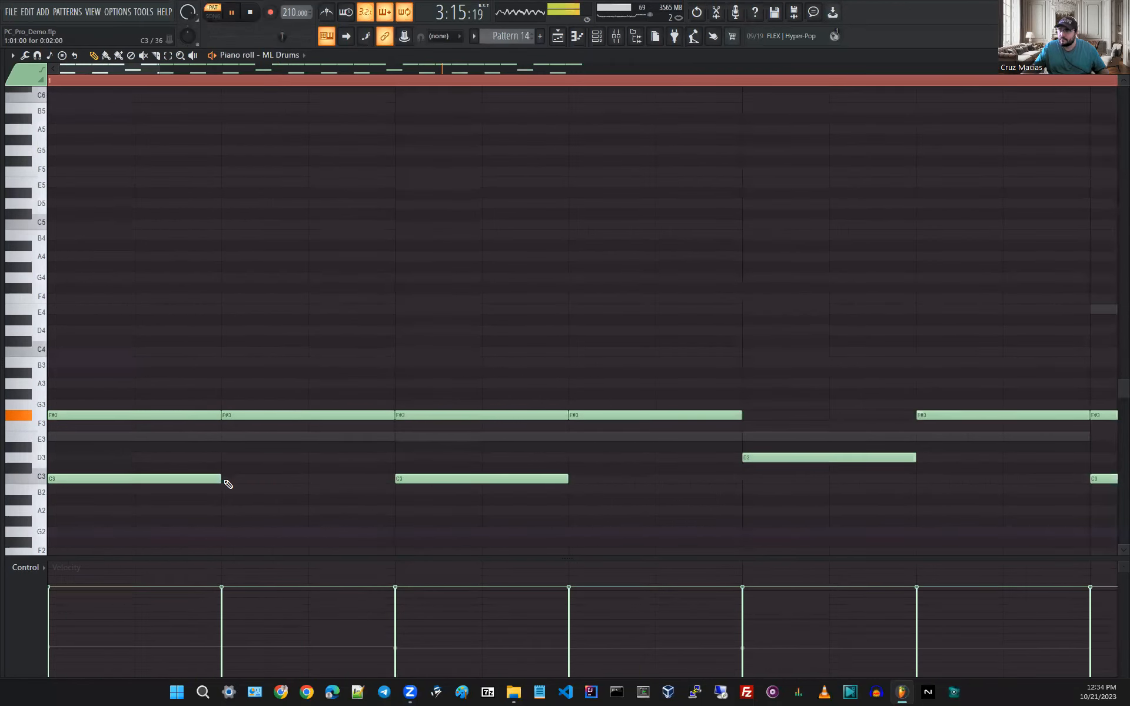
left_click(228, 484)
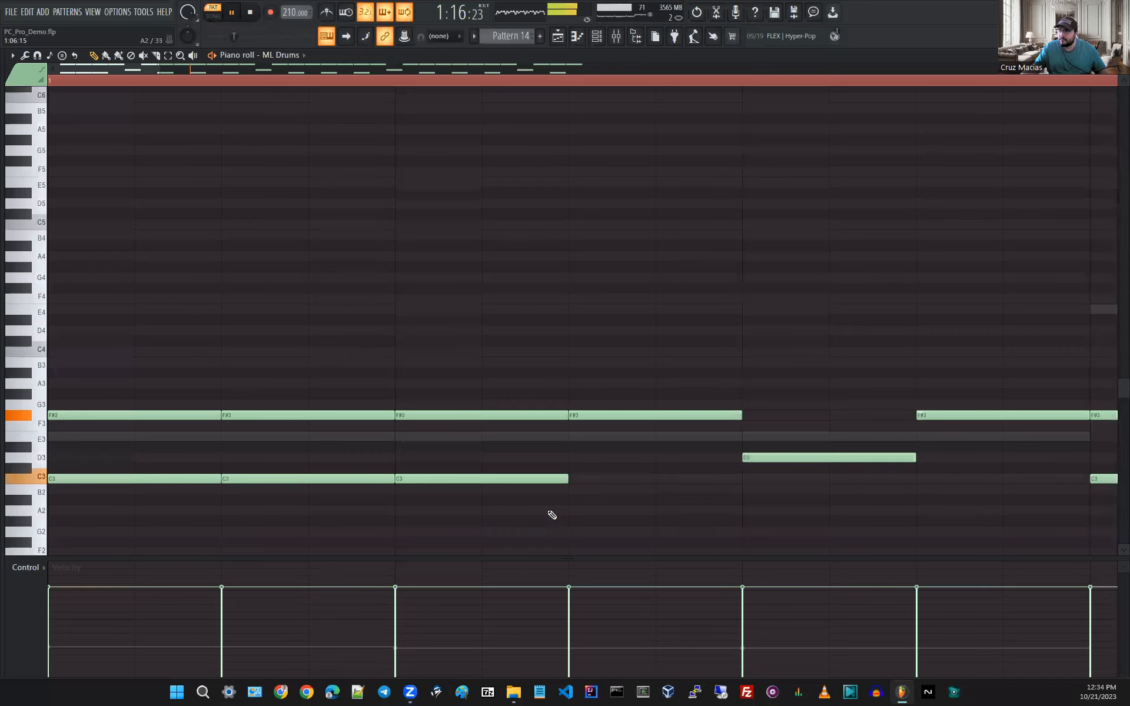
left_click(575, 480)
scroll(802, 505, "down", 2)
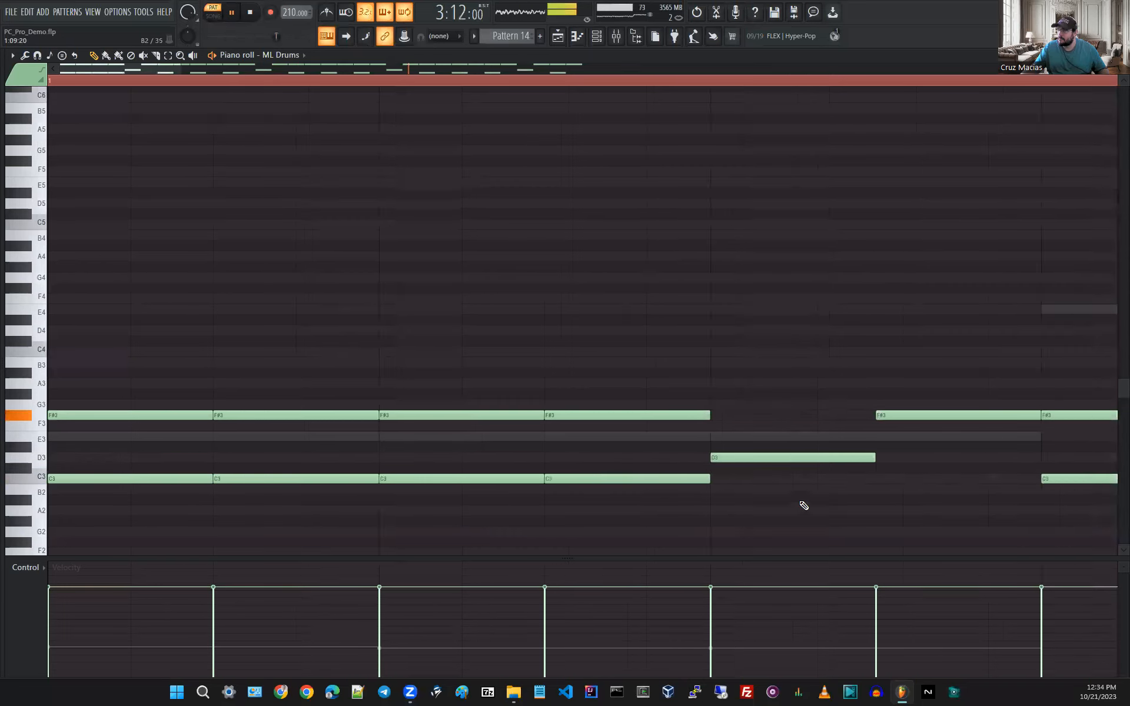
Add two-step C3 notes at steps 11 and 15 of bar 1 to fill the gaps after the D3 hit.
left_click(680, 478)
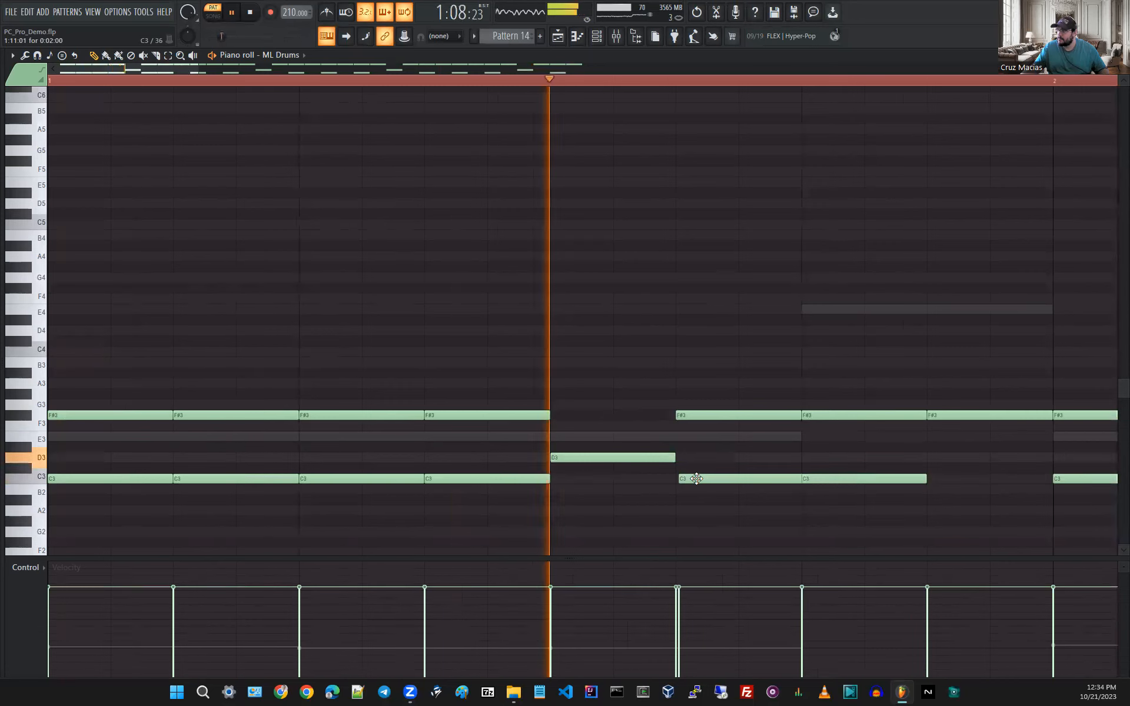
scroll(792, 505, "down", 1)
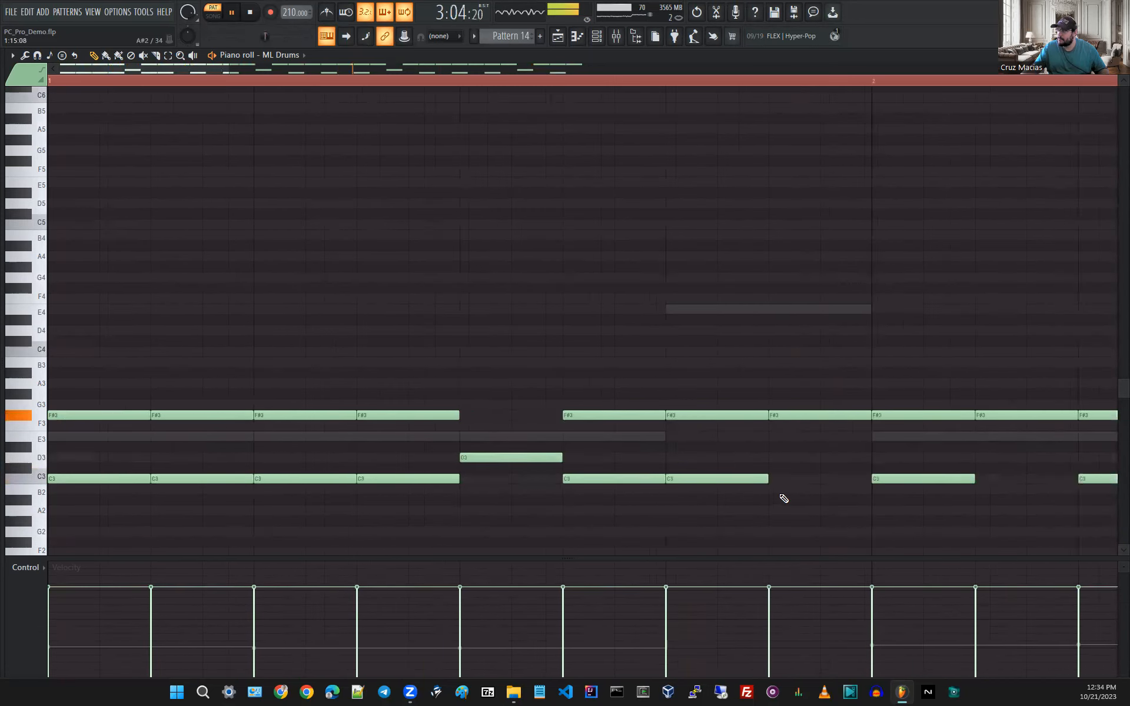
scroll(779, 499, "up", 2)
scroll(780, 499, "down", 4)
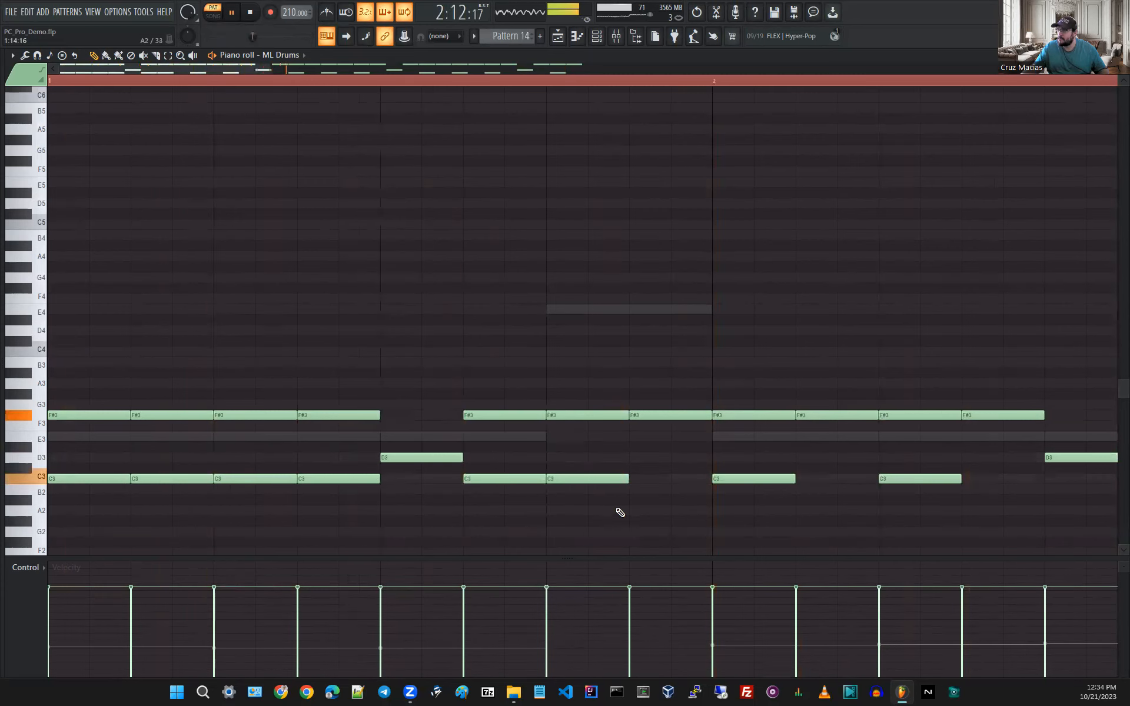
left_click(635, 482)
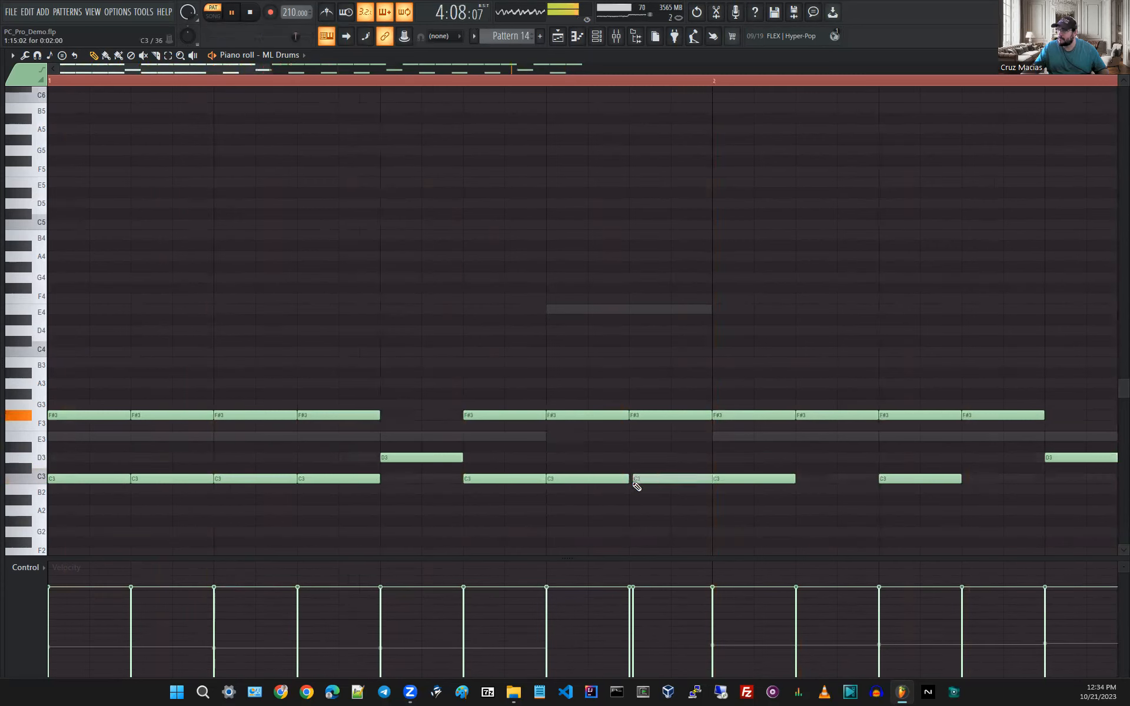
scroll(832, 511, "down", 1)
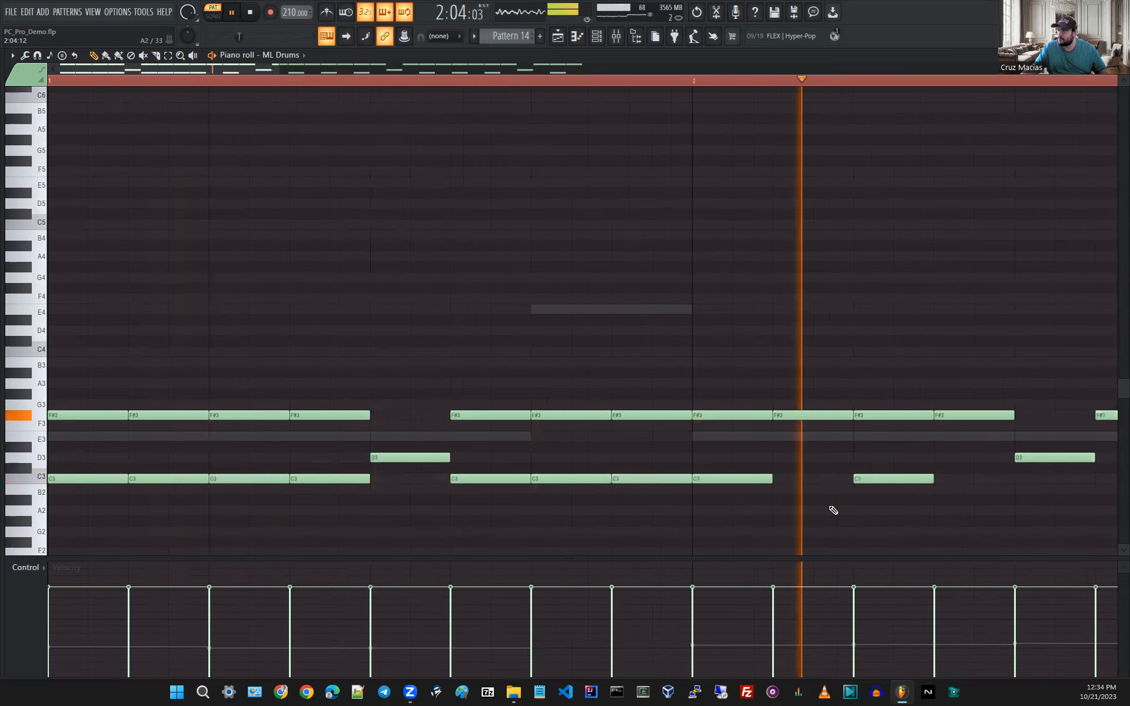
Add a two-step C3 note at step 3 of bar 2, between the bar's first two C3 hits.
scroll(703, 489, "down", 1)
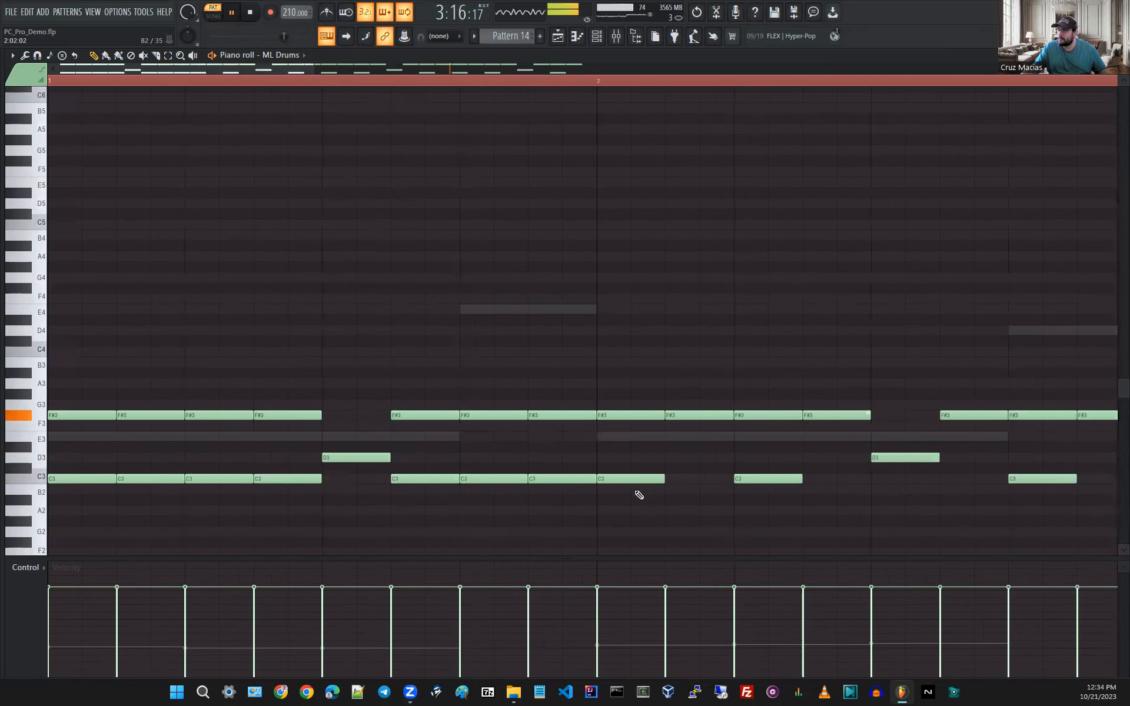
scroll(639, 495, "down", 2)
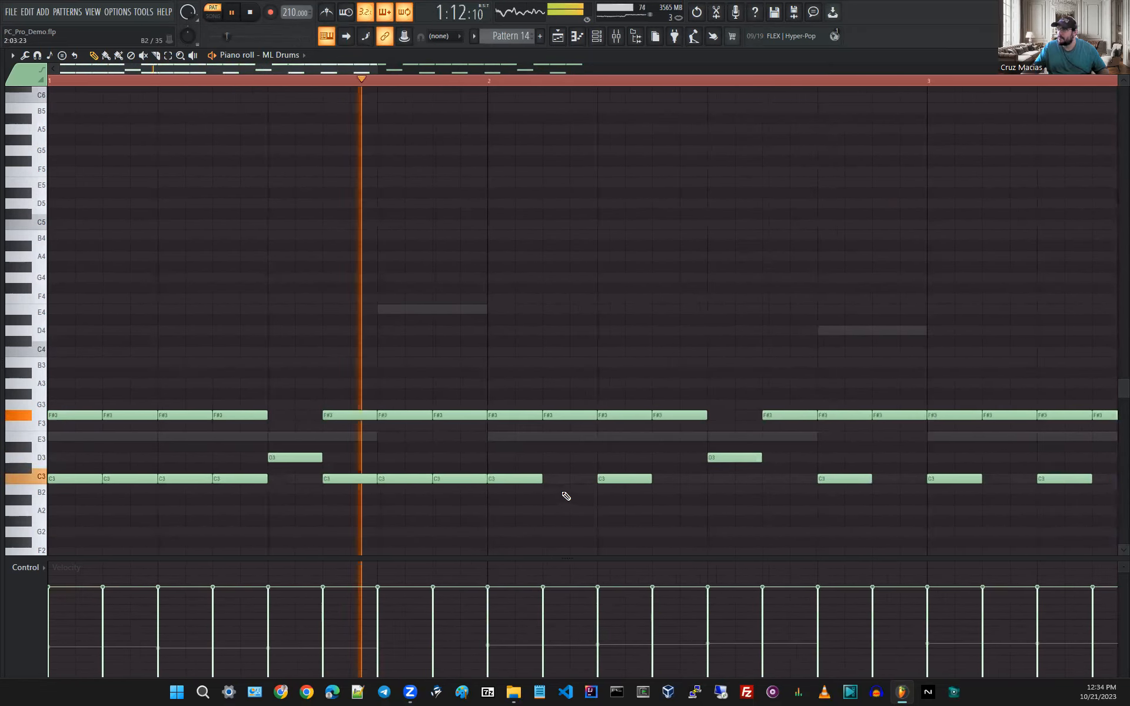
left_click(545, 478)
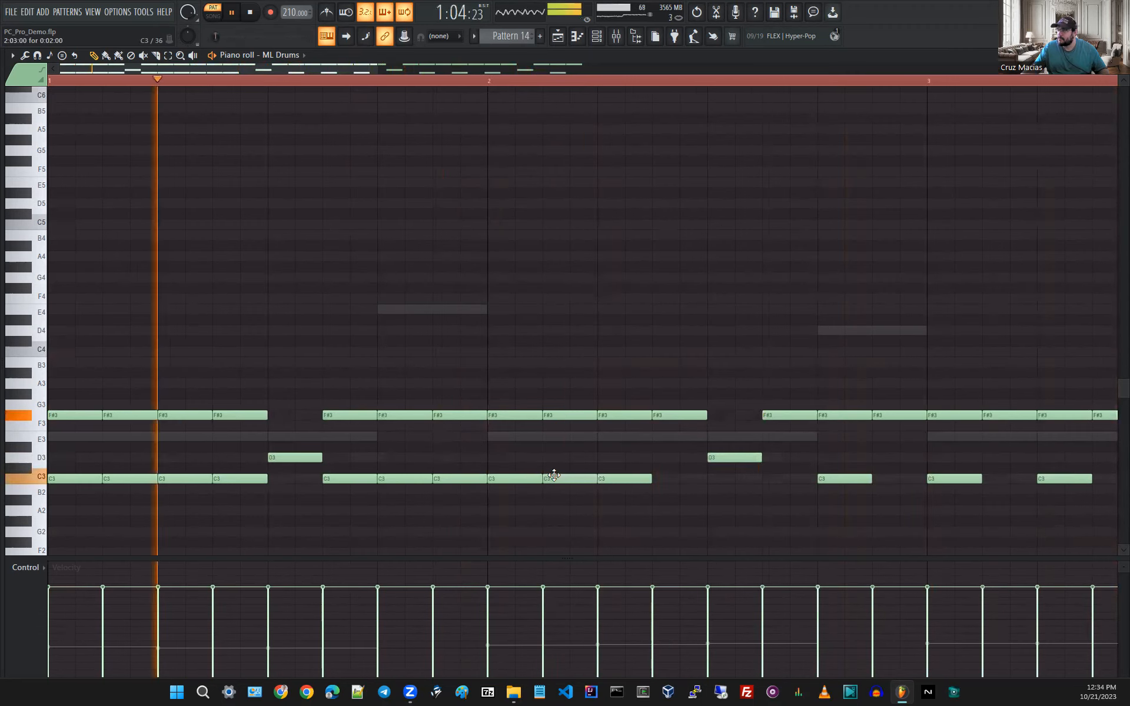
scroll(553, 476, "up", 4)
scroll(701, 500, "down", 3)
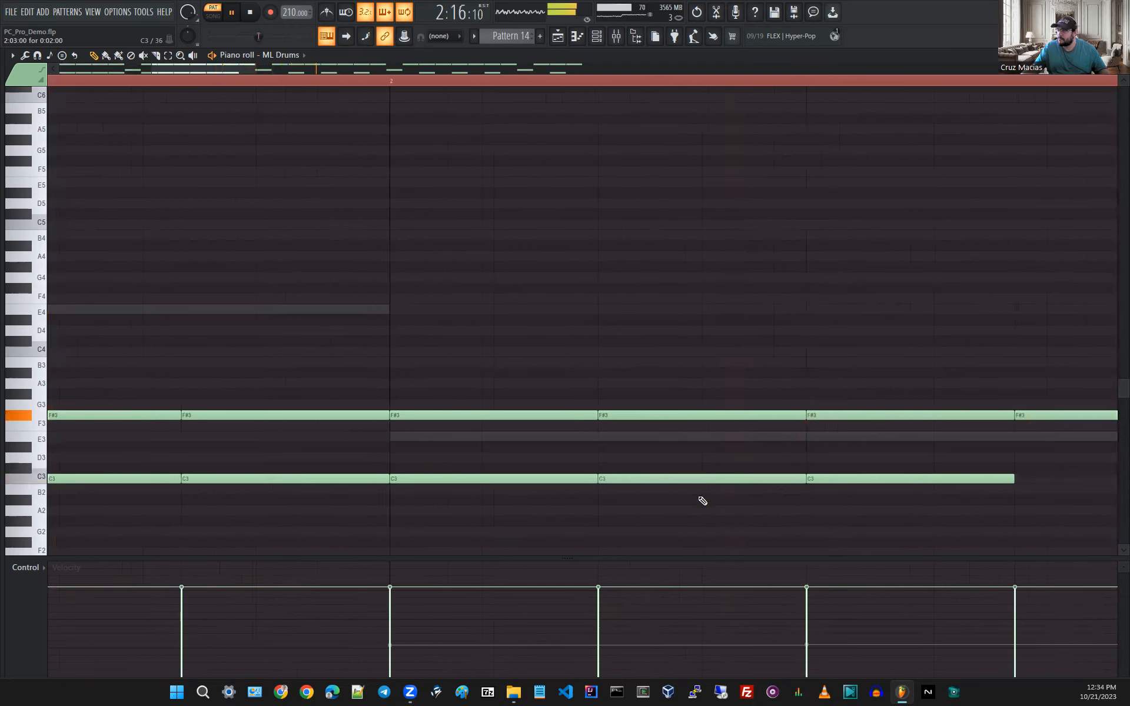
Add a two-step C3 note at step 7 of bar 2, just before the D3 hit, and stop playback.
scroll(810, 494, "up", 3)
left_click(830, 479)
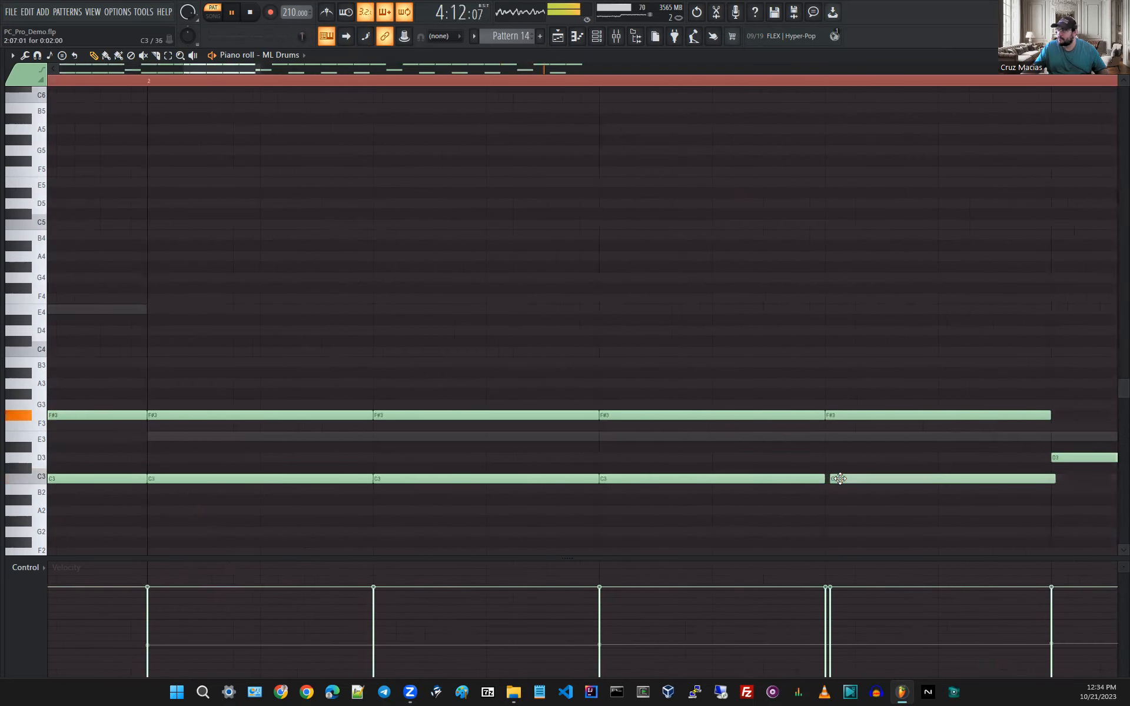
scroll(893, 497, "down", 4)
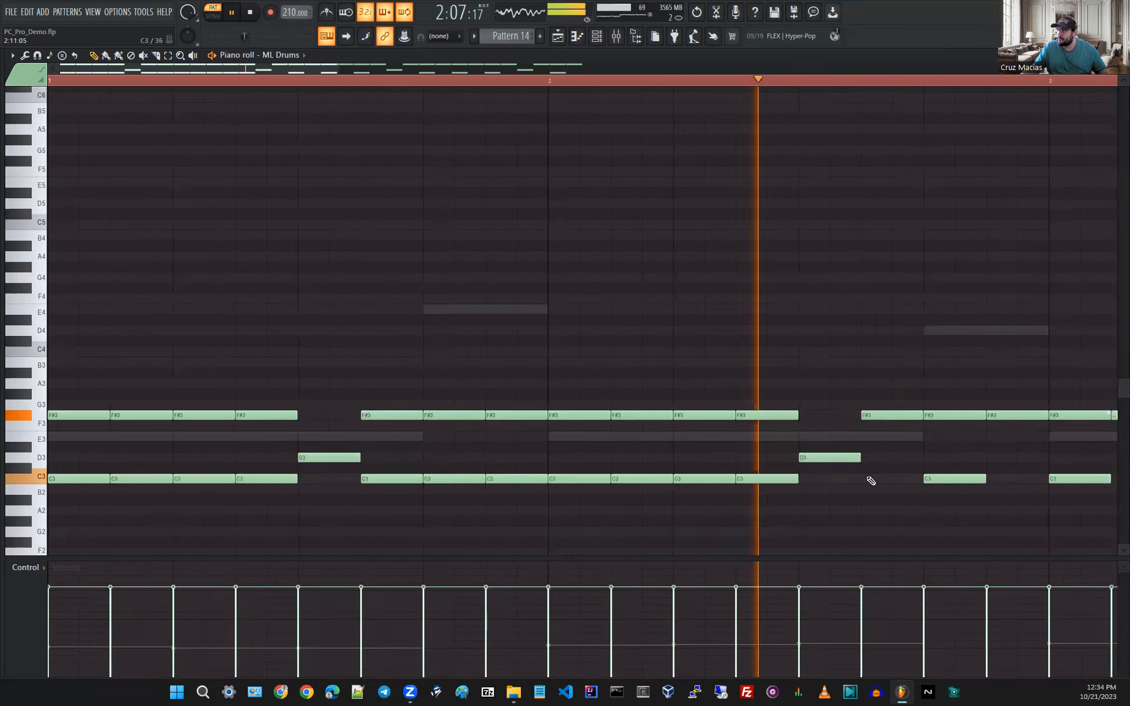
scroll(592, 478, "down", 2)
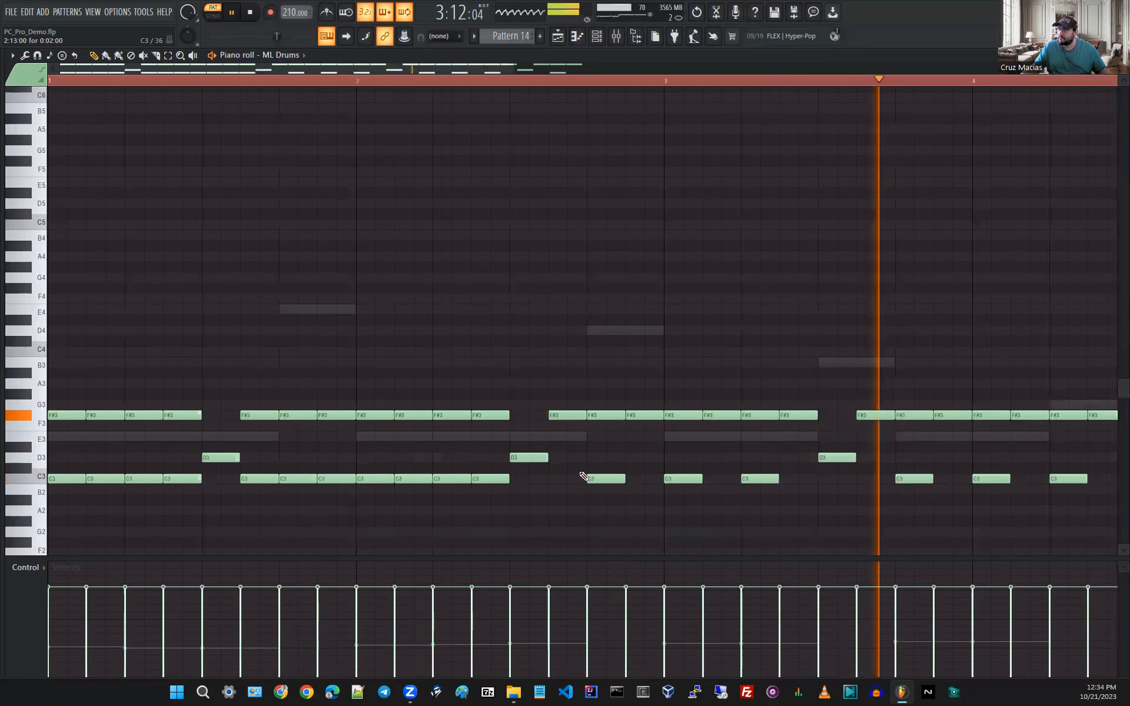
scroll(583, 477, "down", 2)
key("space")
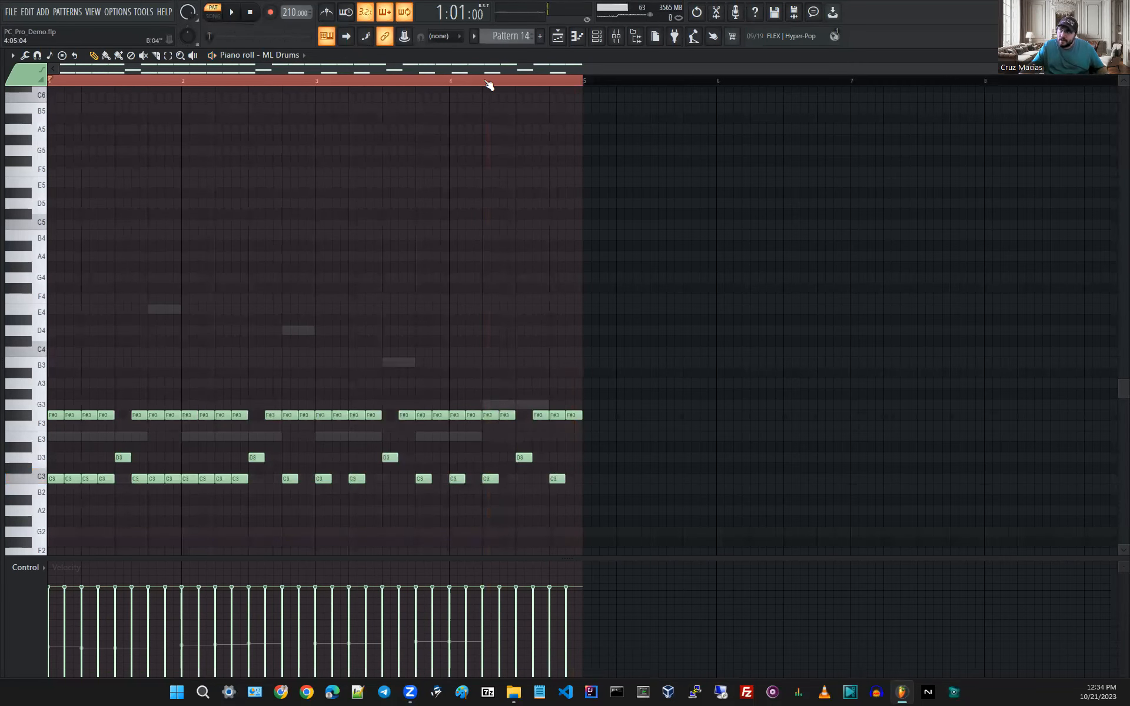
Switch to Pattern 23 and play its finished ML Drums part as an example, stopping after listening.
scroll(490, 43, "up", 6)
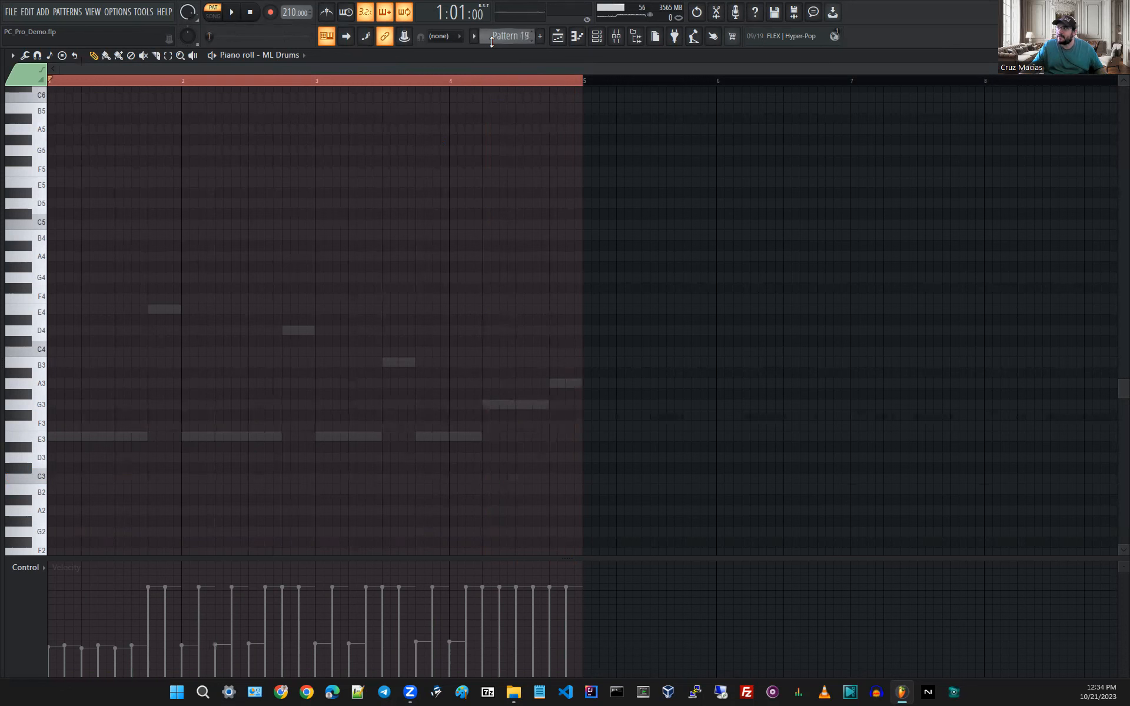
scroll(491, 42, "up", 3)
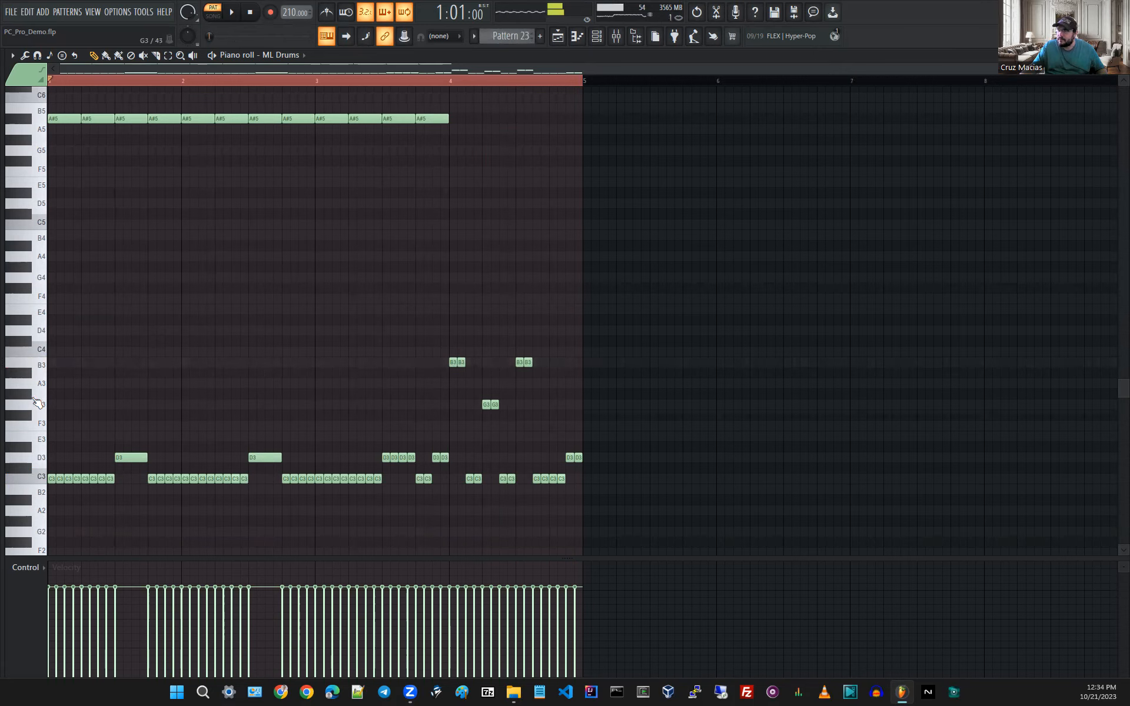
key("space")
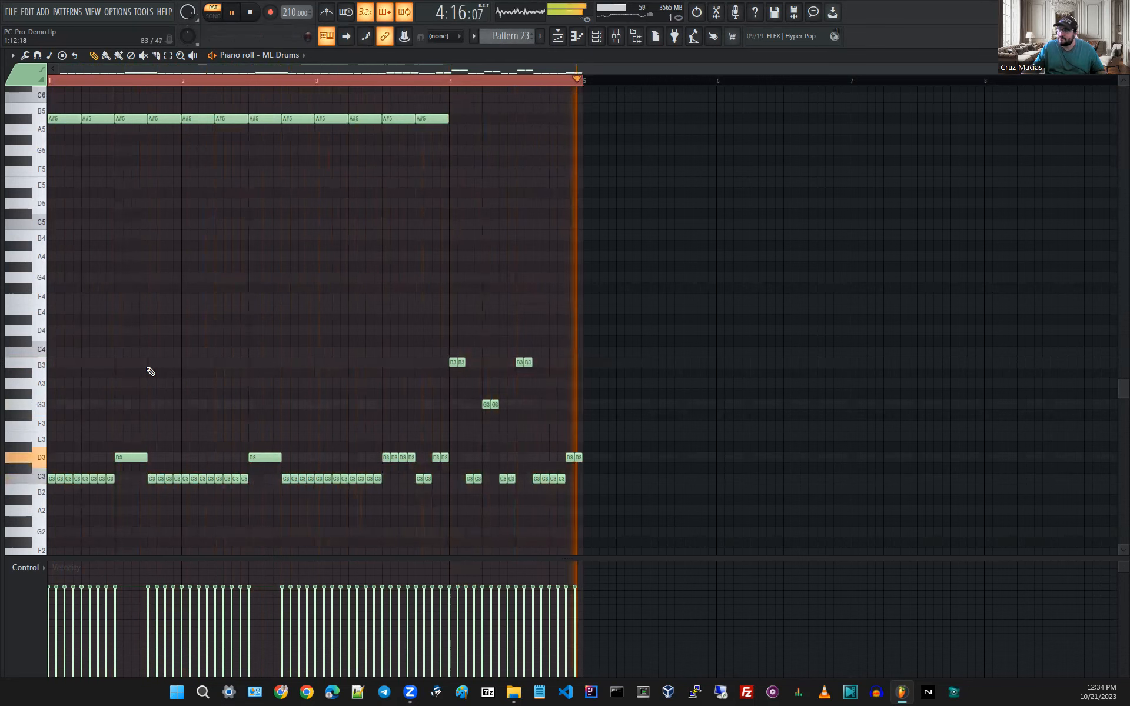
key("space")
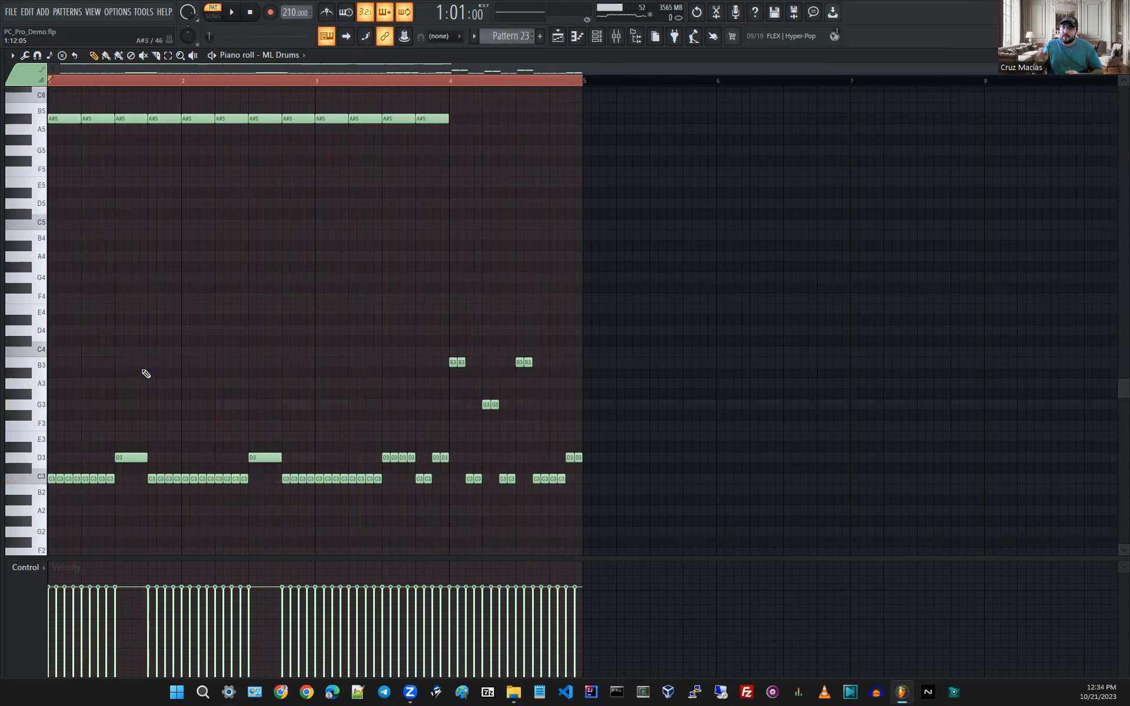
Open the Playlist, play the song in song mode from about bar 10, and examine the full arrangement.
left_click(556, 39)
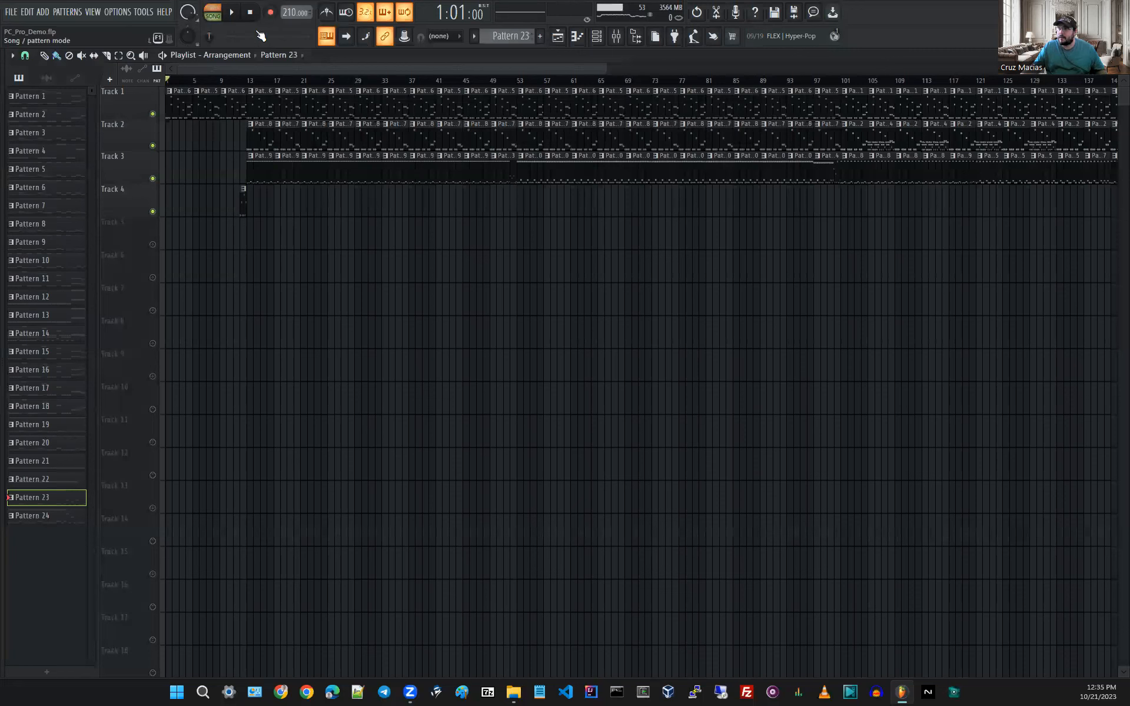
left_click(230, 80)
key("space")
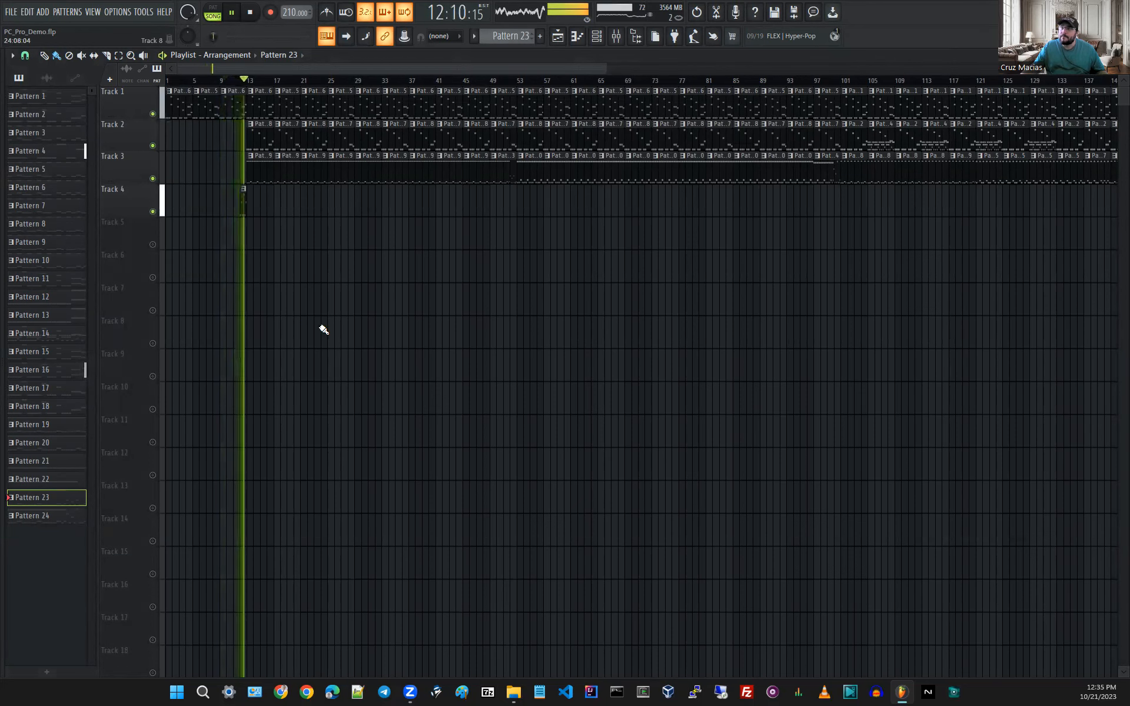
scroll(288, 227, "up", 10)
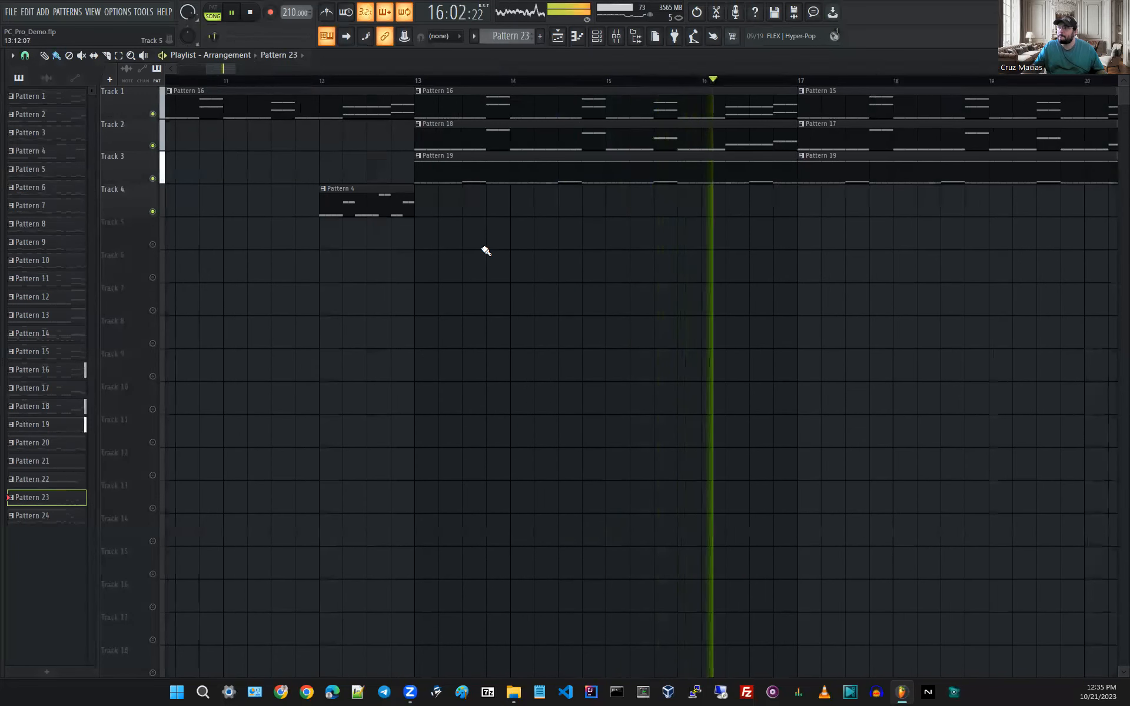
scroll(486, 252, "down", 5)
scroll(774, 251, "down", 3)
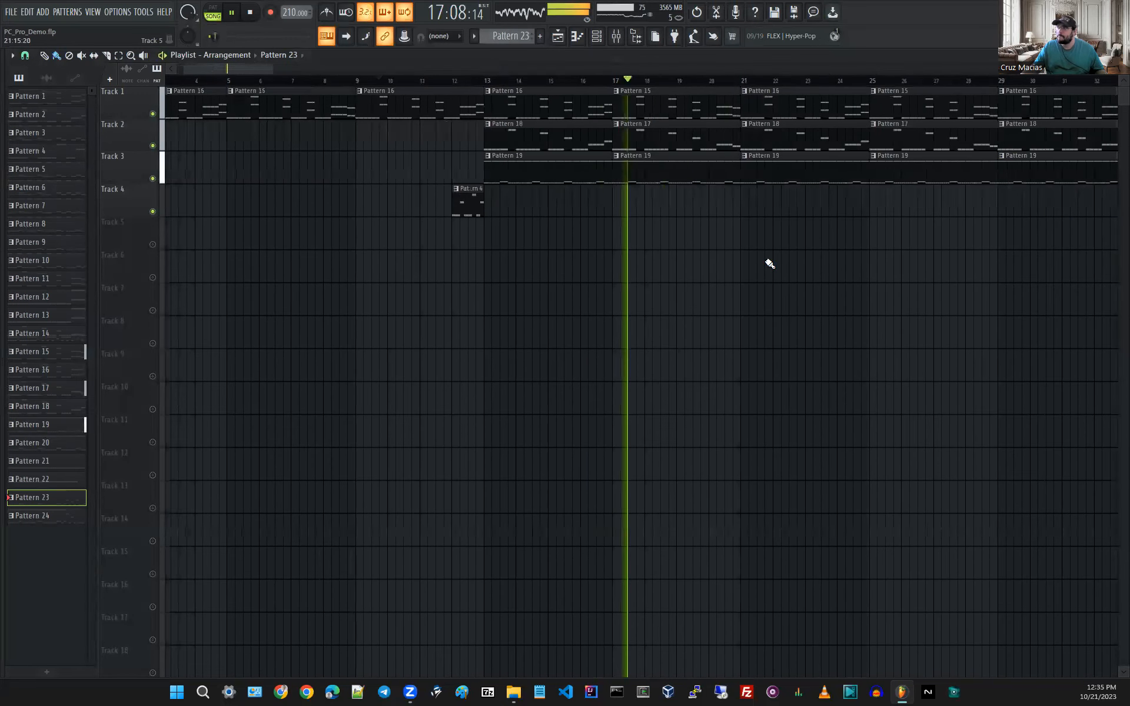
scroll(473, 120, "down", 1)
key("space")
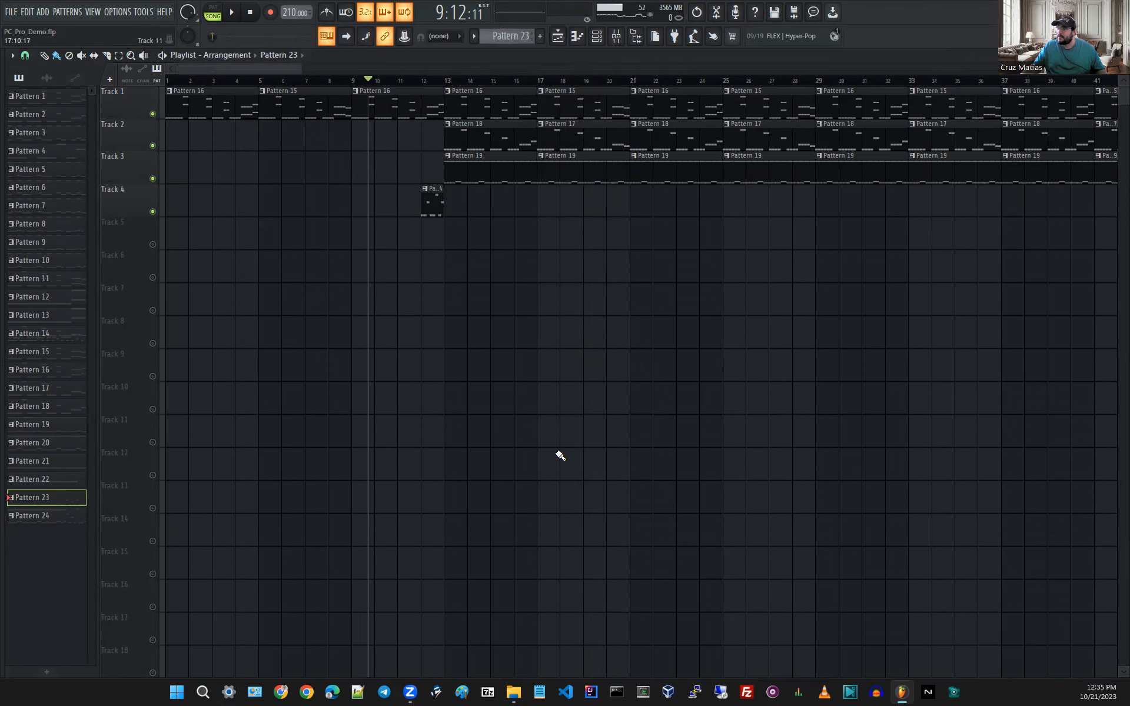
scroll(529, 210, "down", 3)
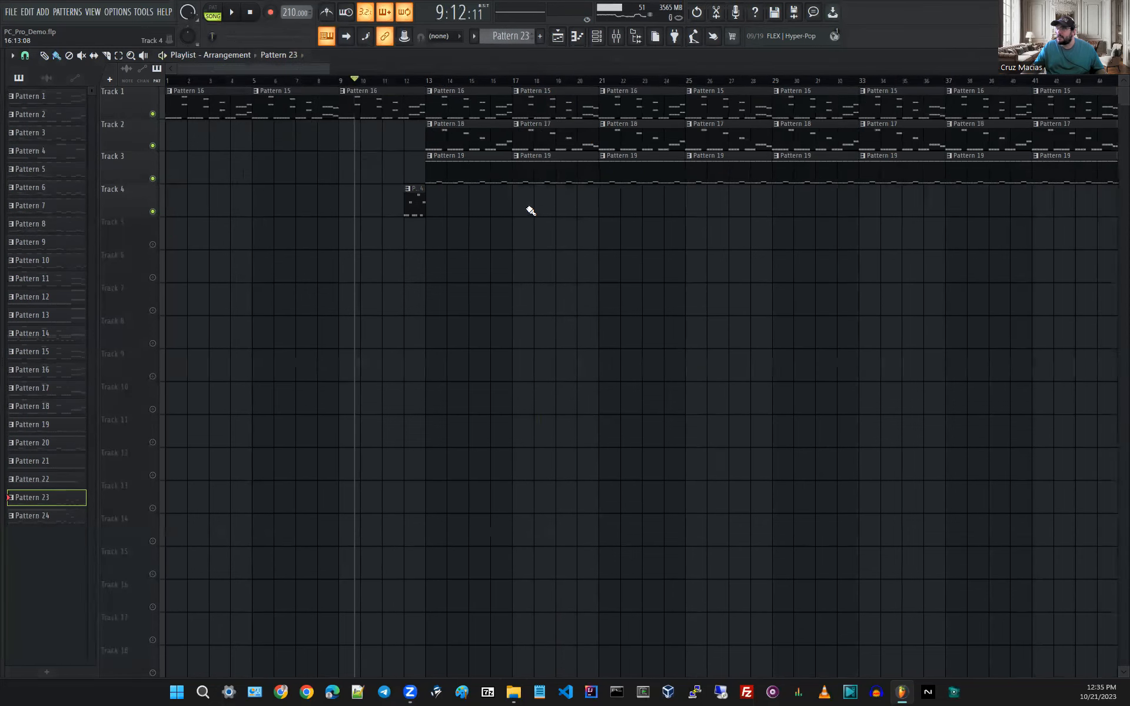
scroll(696, 229, "down", 3)
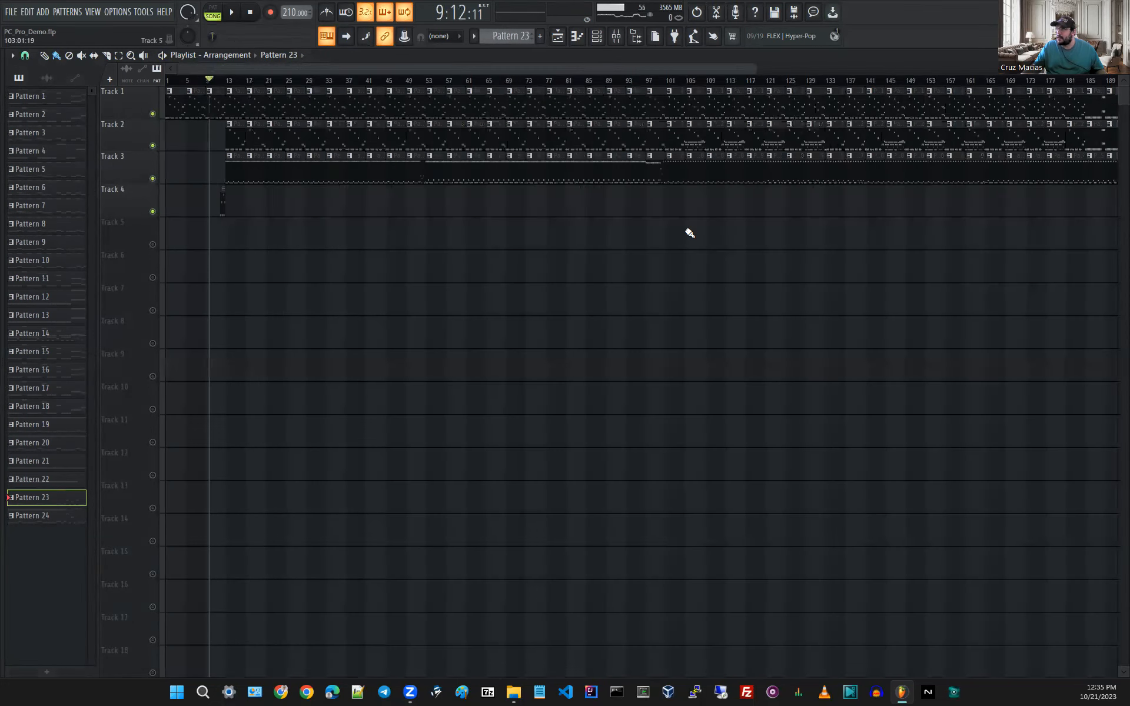
scroll(689, 230, "down", 2)
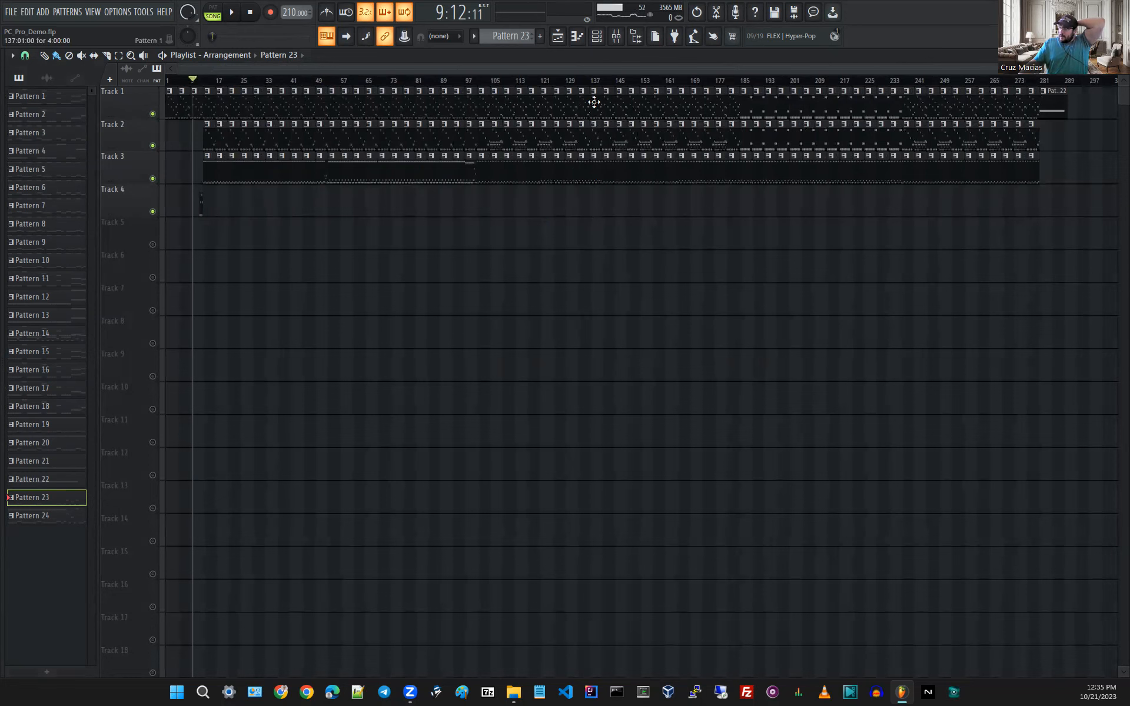
Open the mixer, place it below the Playlist tracks, switch to pattern mode, and bring the drum tracks into view.
left_click(616, 36)
left_click_drag(556, 324, 598, 265)
left_click(213, 8)
left_click_drag(353, 544, 304, 544)
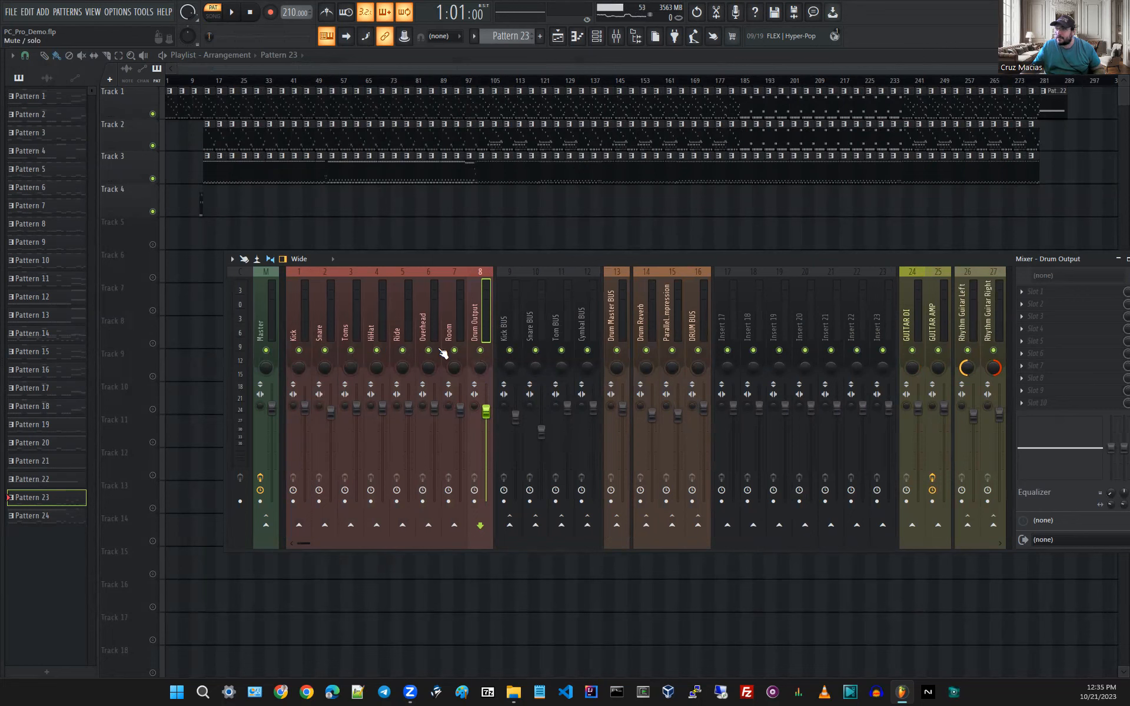
Inspect the routing of Kick, Kick BUS and Drum Master BUS, and play Pattern 23 to watch the drum levels.
left_click(299, 317)
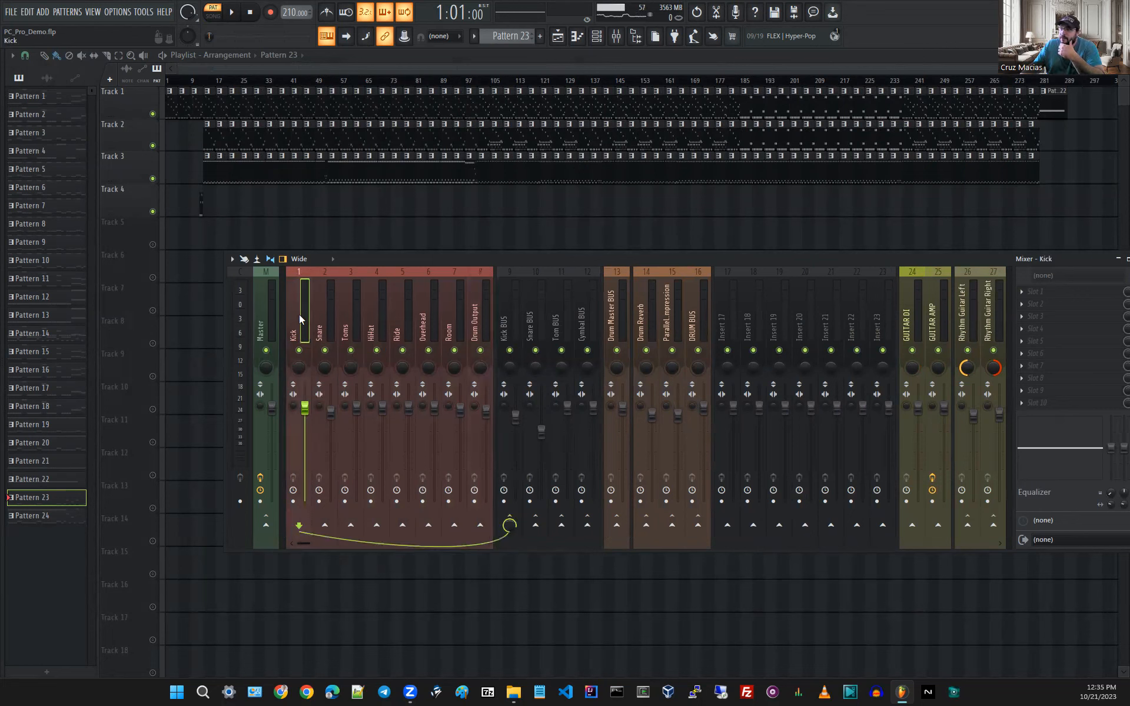
left_click(508, 295)
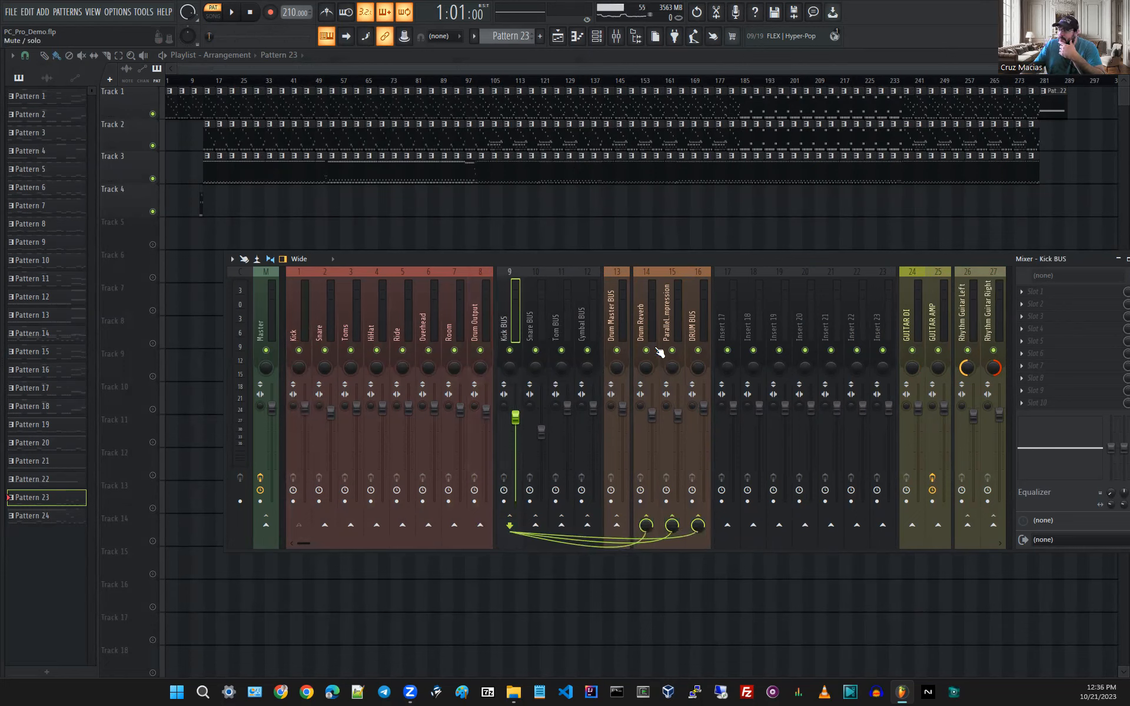
left_click(615, 330)
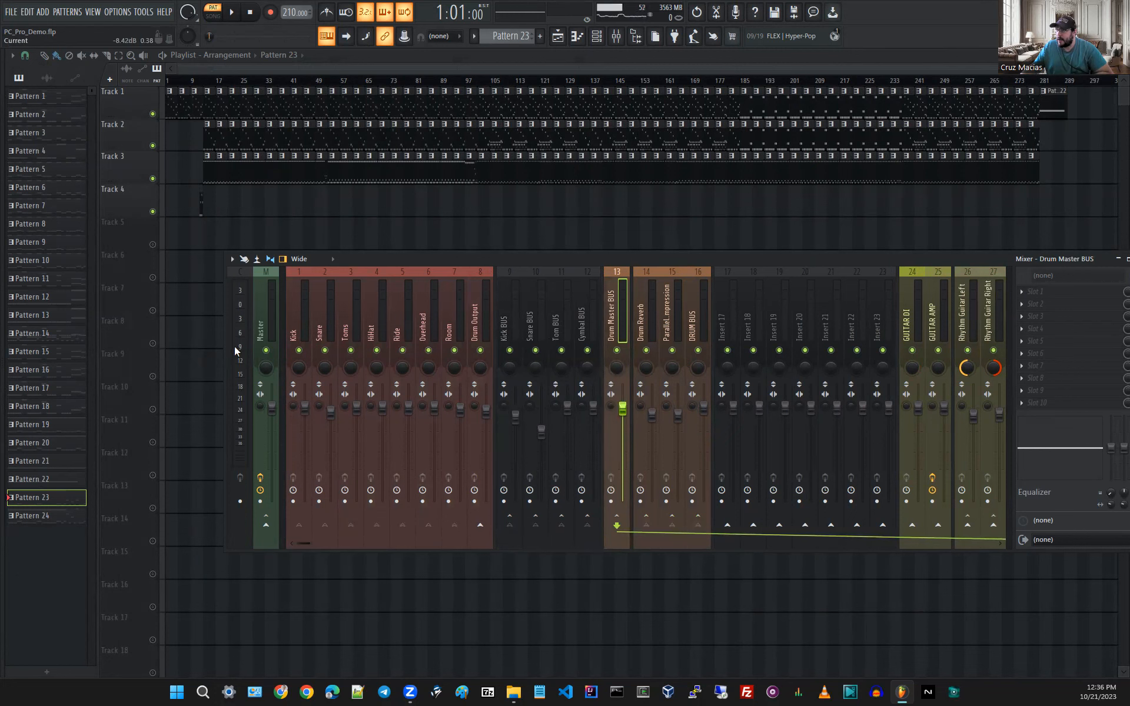
key("space")
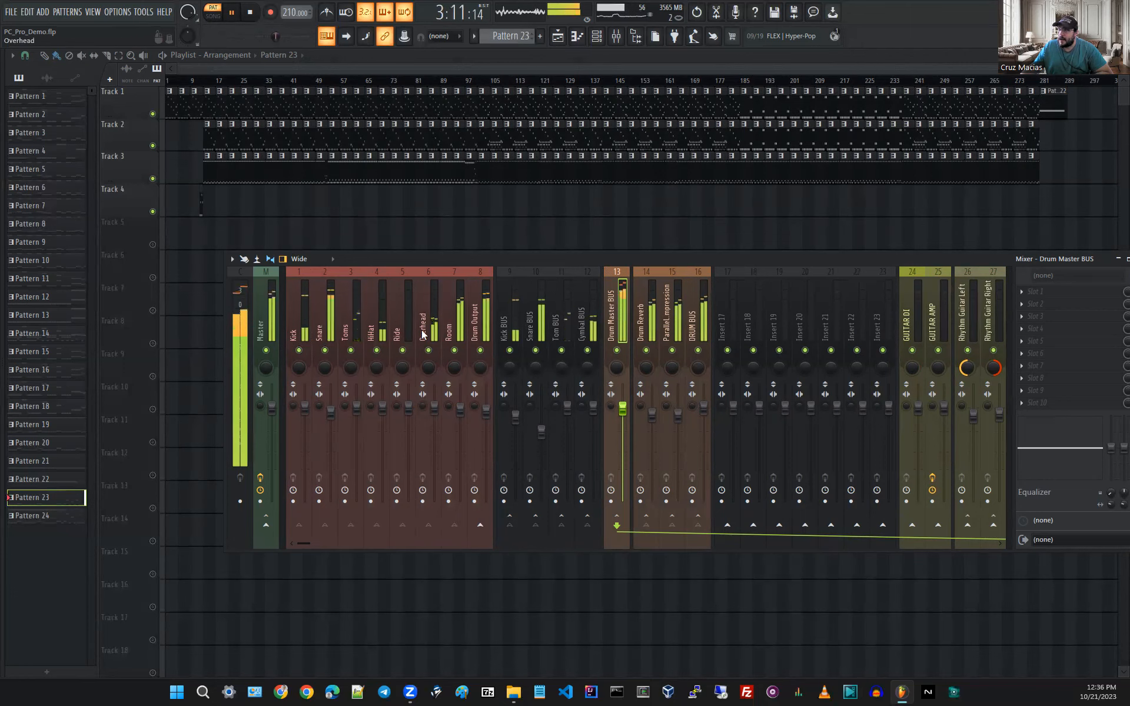
key("space")
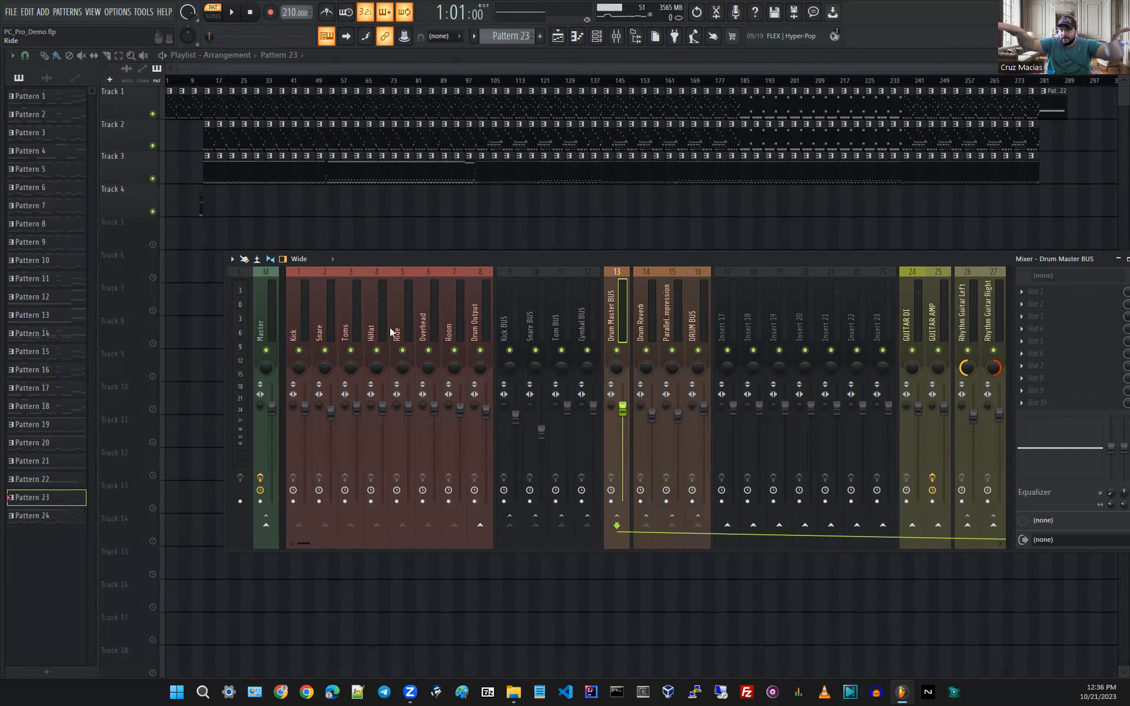
Solo the Overhead mixer track and listen to Pattern 23 through it.
right_click(428, 350)
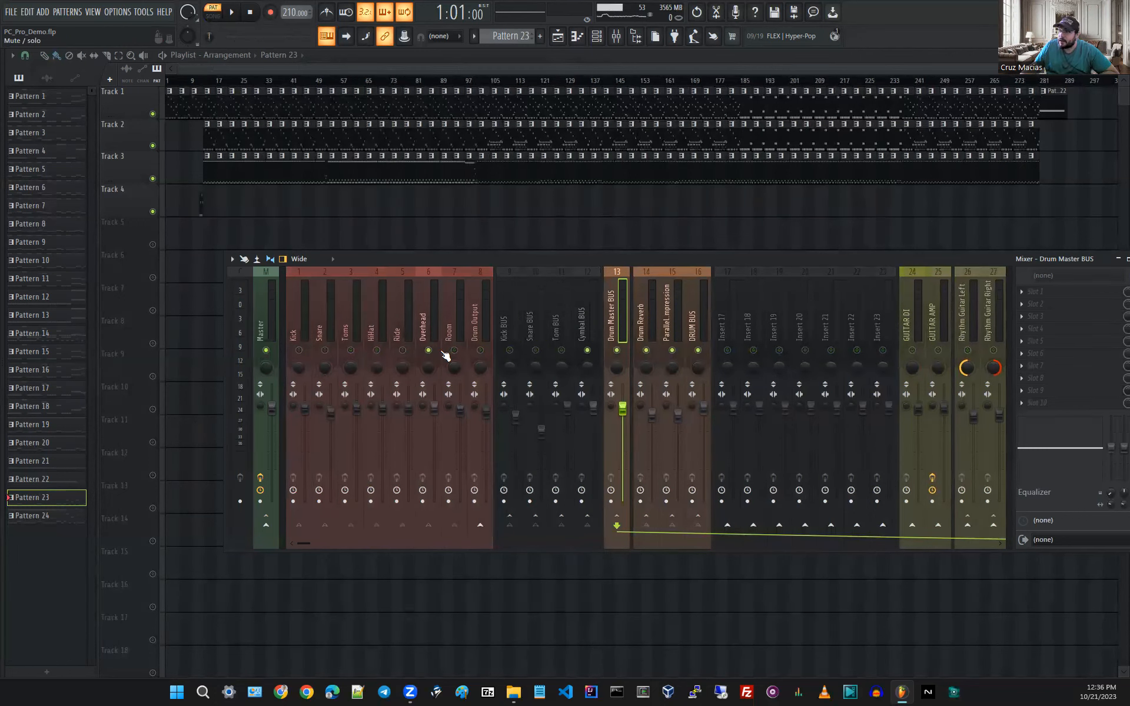
key("space")
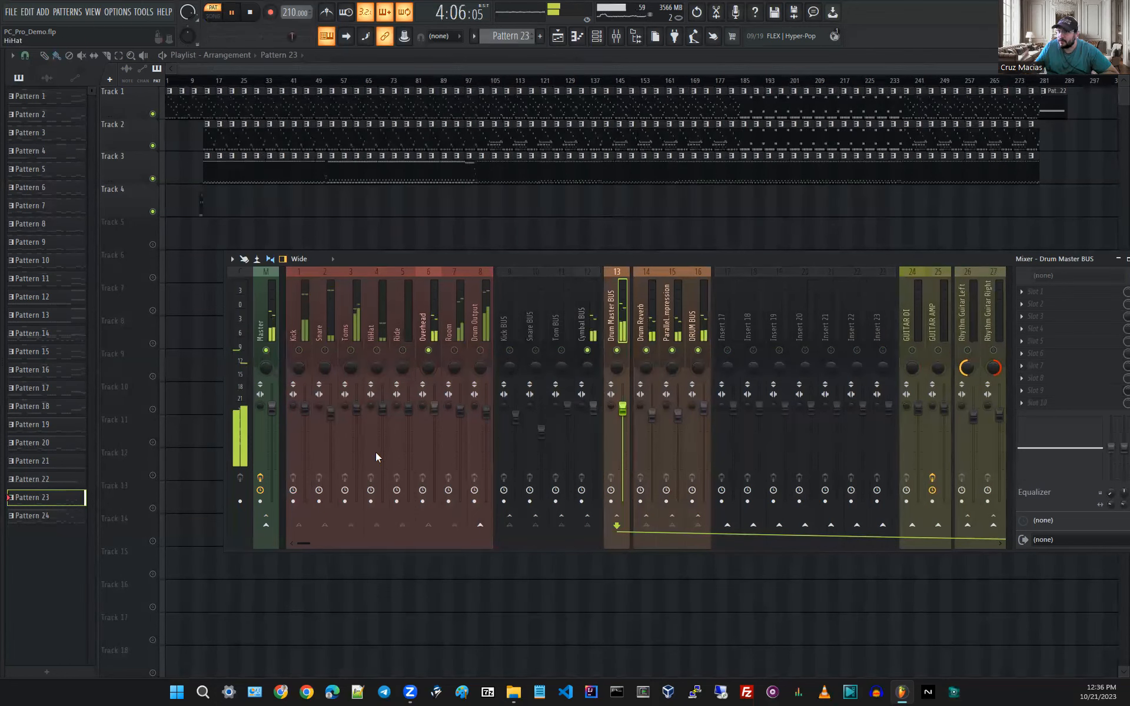
key("space")
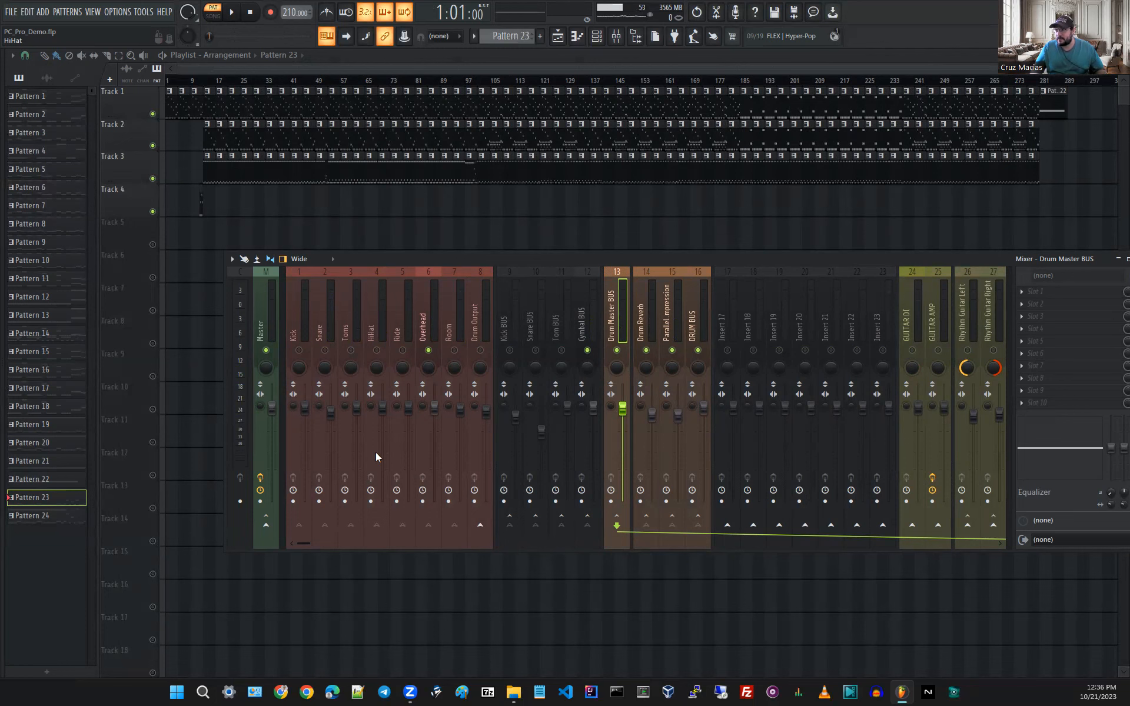
Solo the Room mixer track during Pattern 23 playback and listen to it alone.
key("space")
right_click(454, 351)
key("space")
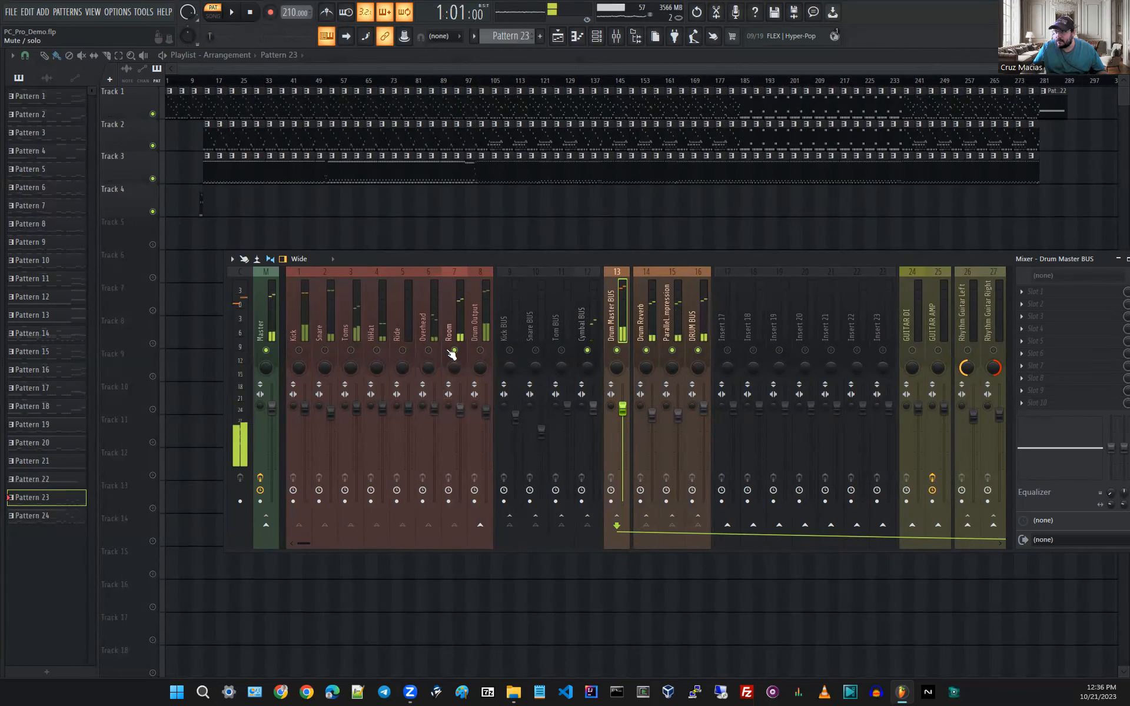
key("space")
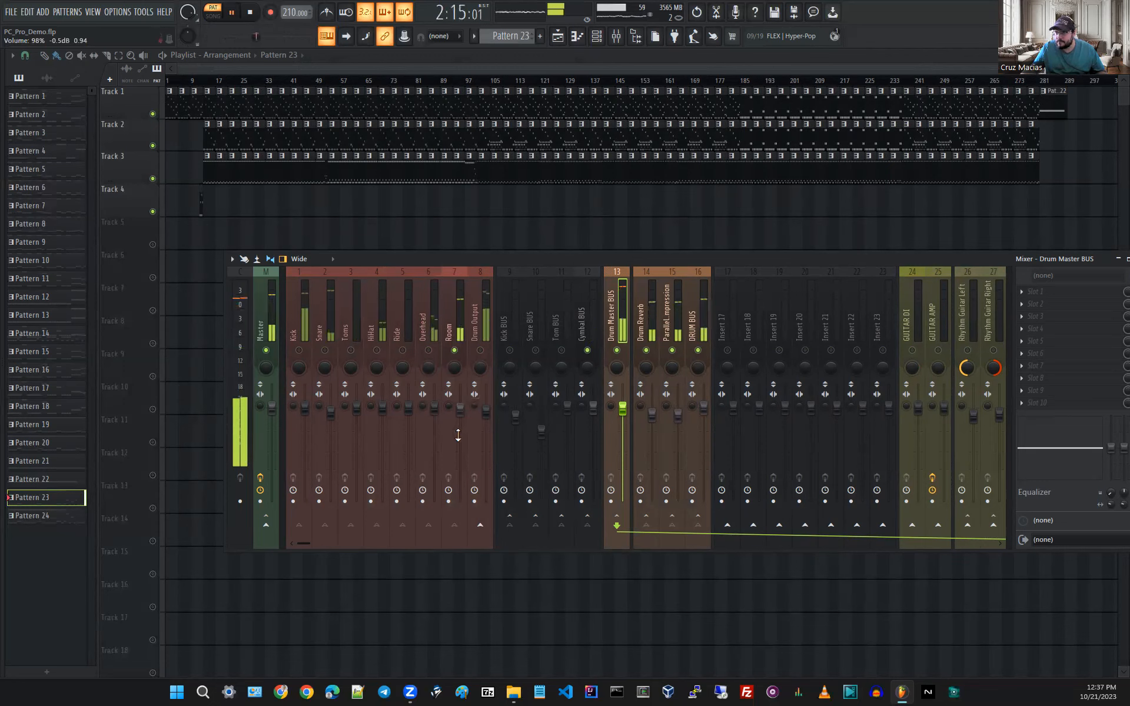
key("space")
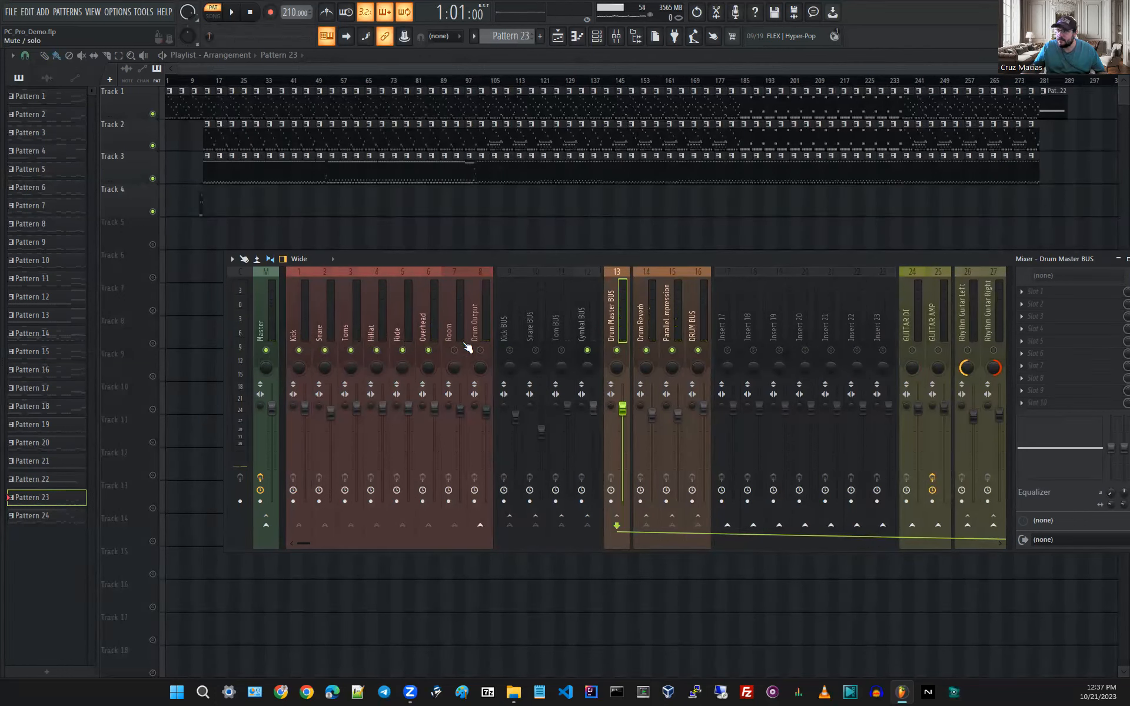
Enable the kick, snare and tom buses with Room muted, play Pattern 23, and check Drum Reverb's routing.
left_click(499, 350)
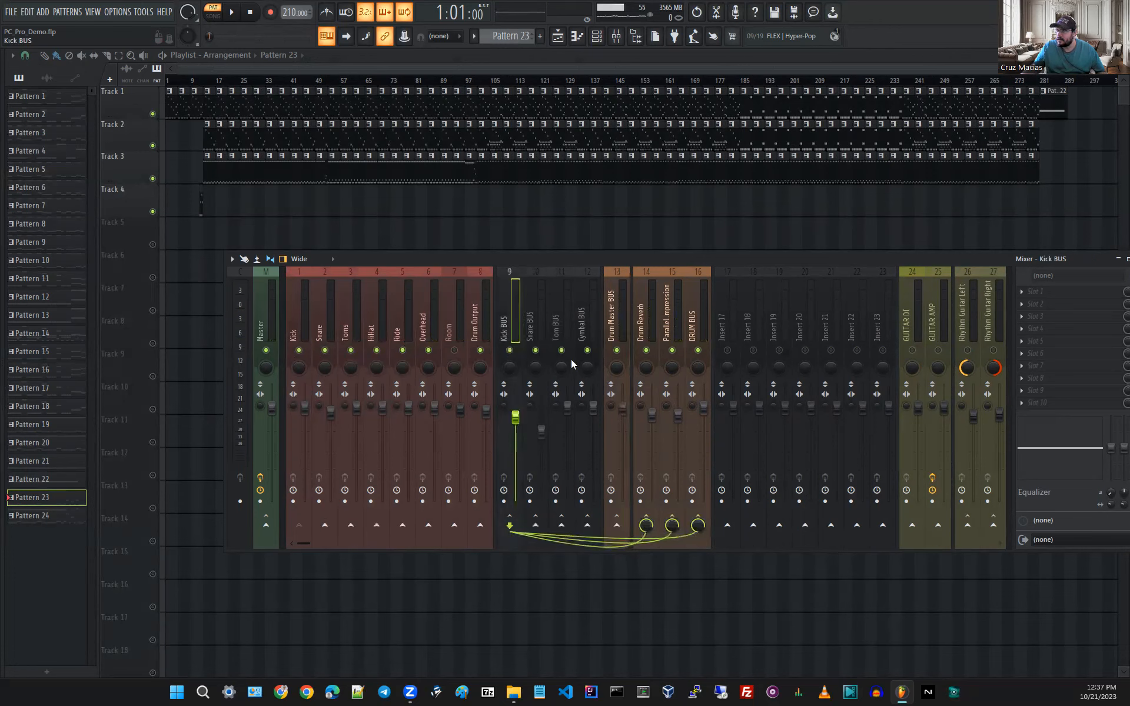
key("space")
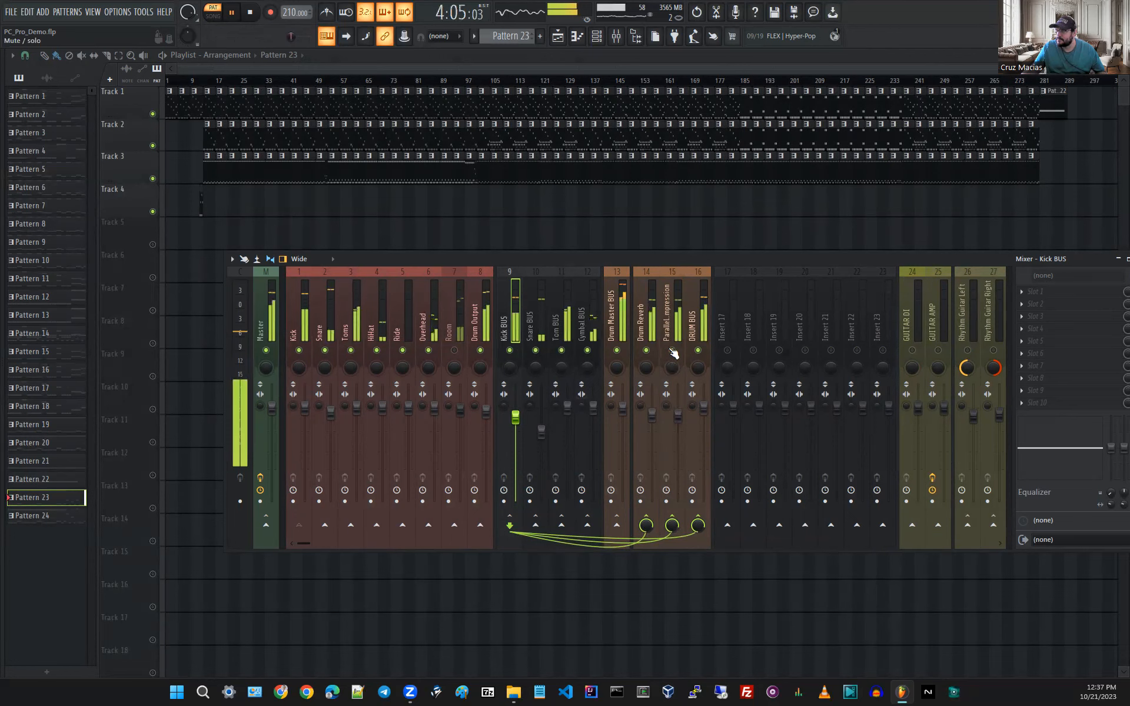
left_click(645, 313)
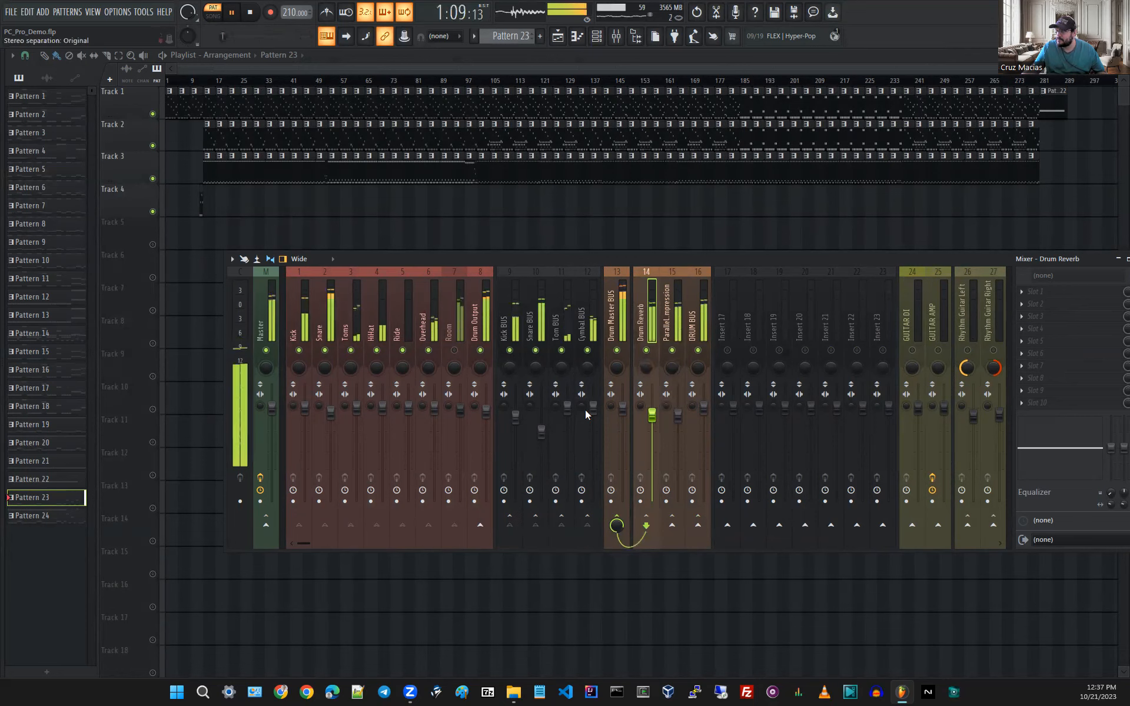
key("space")
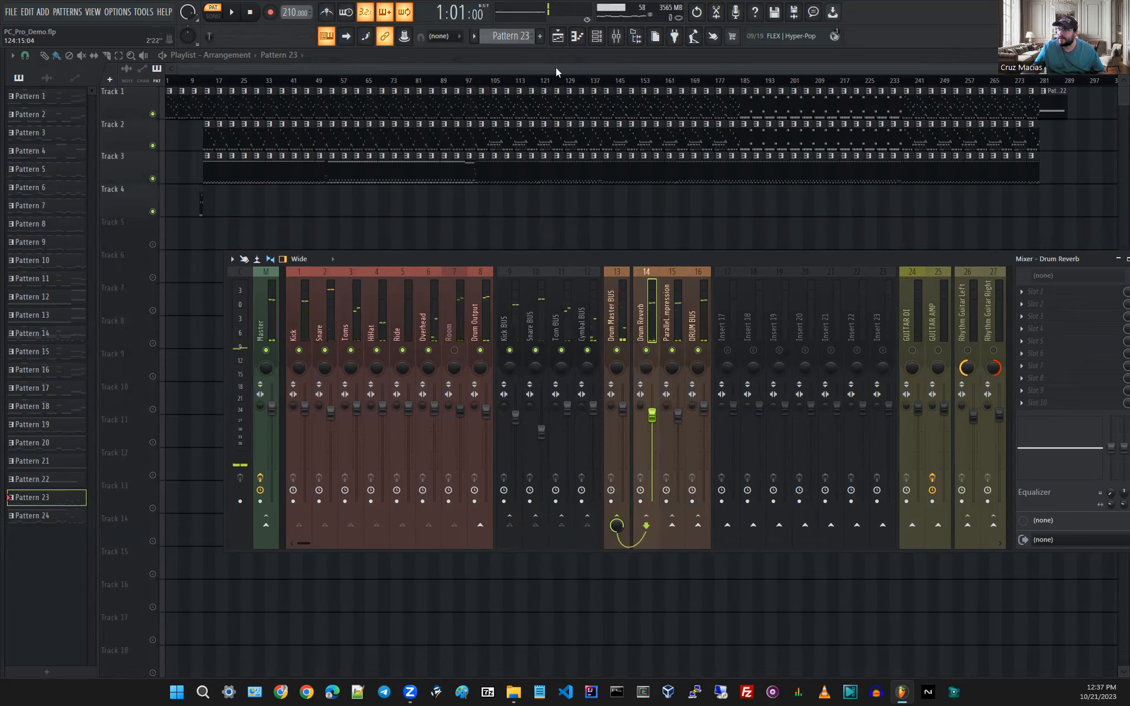
Play the arrangement from the start in song mode, stop it, and return to pattern mode.
key("l")
key("space")
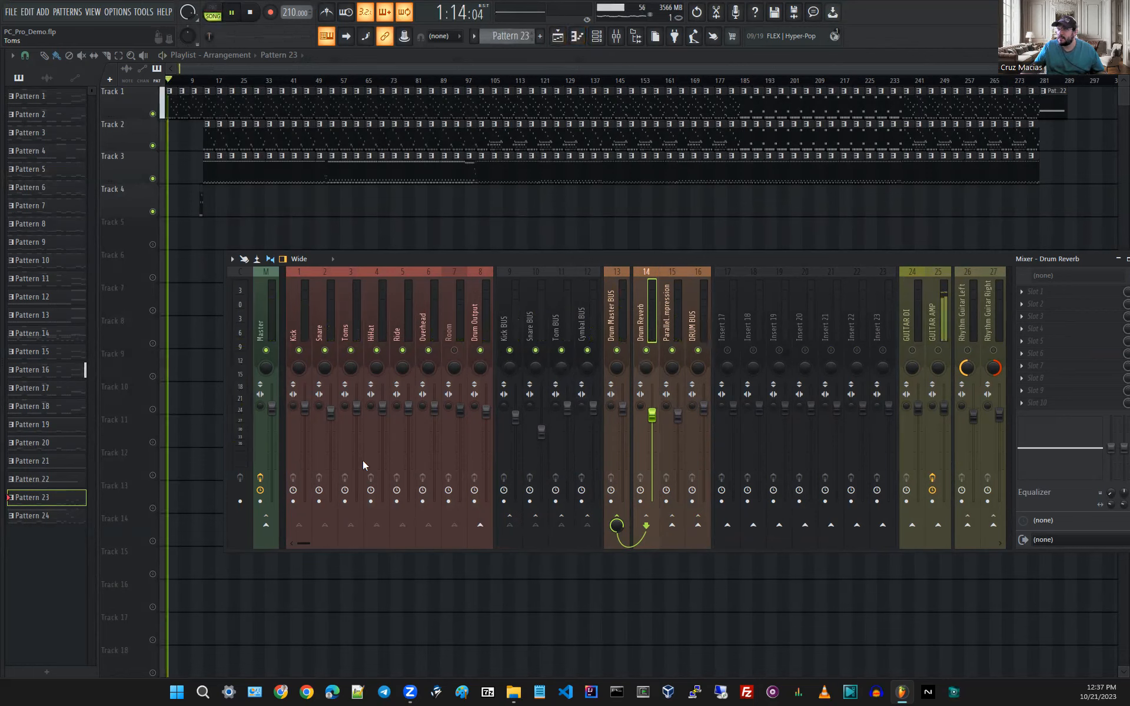
key("space")
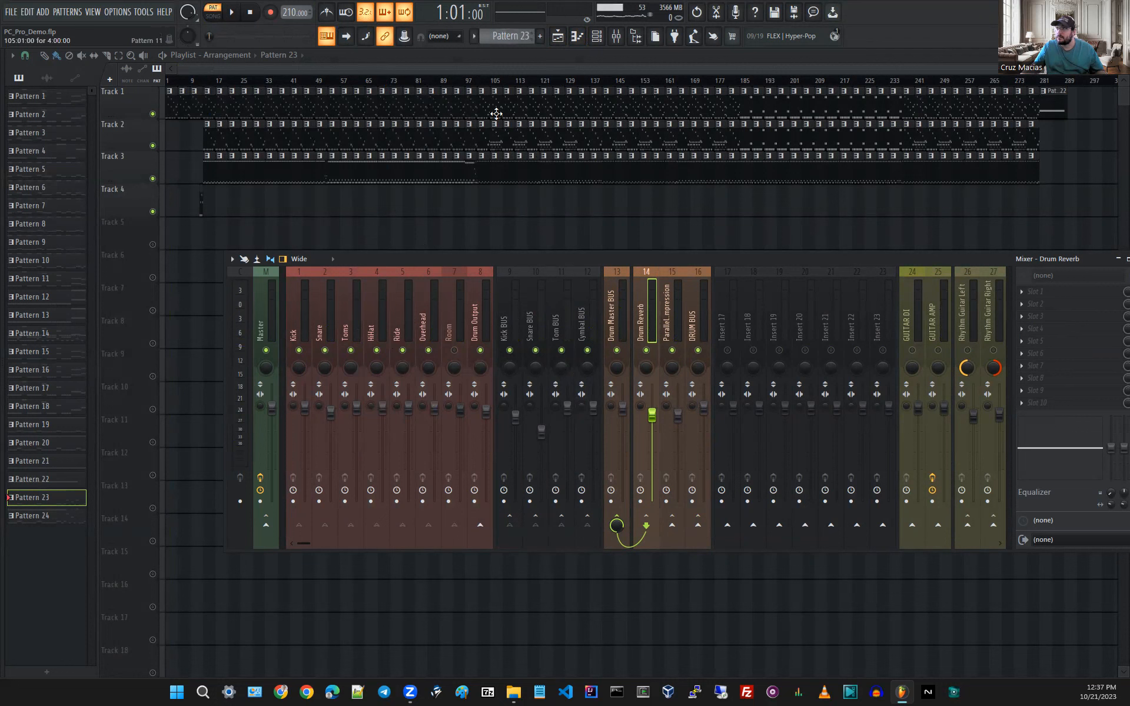
Unmute all mixer tracks, including the guitars, and mute only the Room track.
right_click(268, 351)
right_click(268, 351)
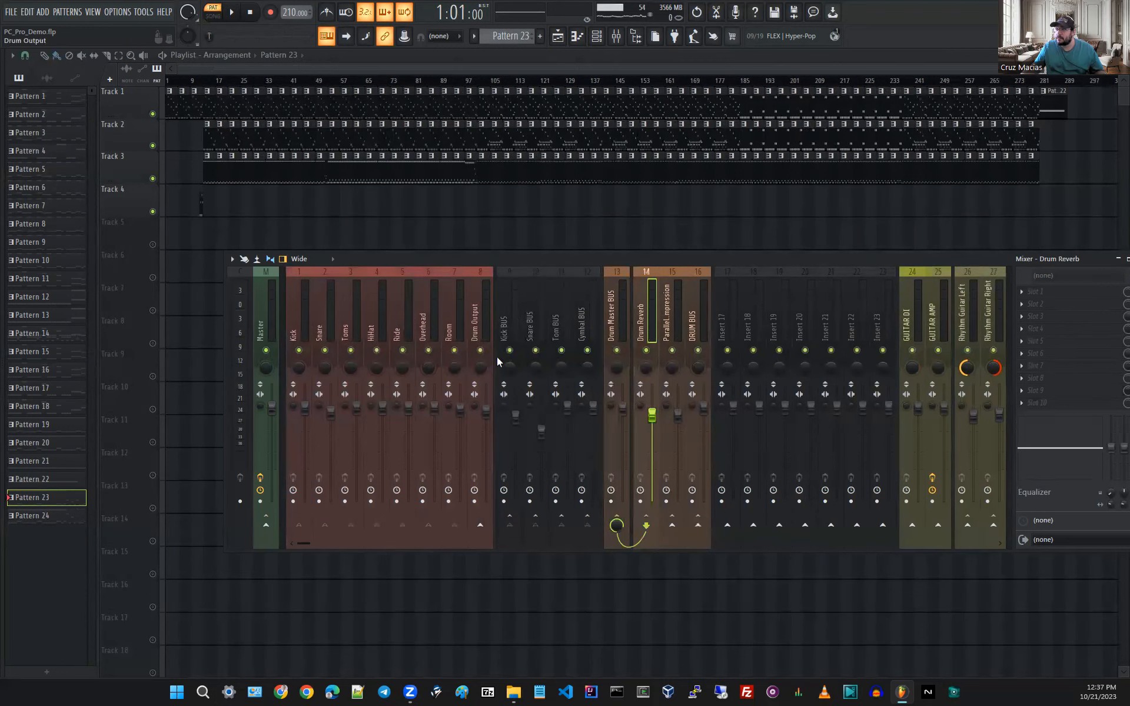
left_click(456, 352)
Play Pattern 23, switch playback to song mode, and continue the song from about bar 17.
key("space")
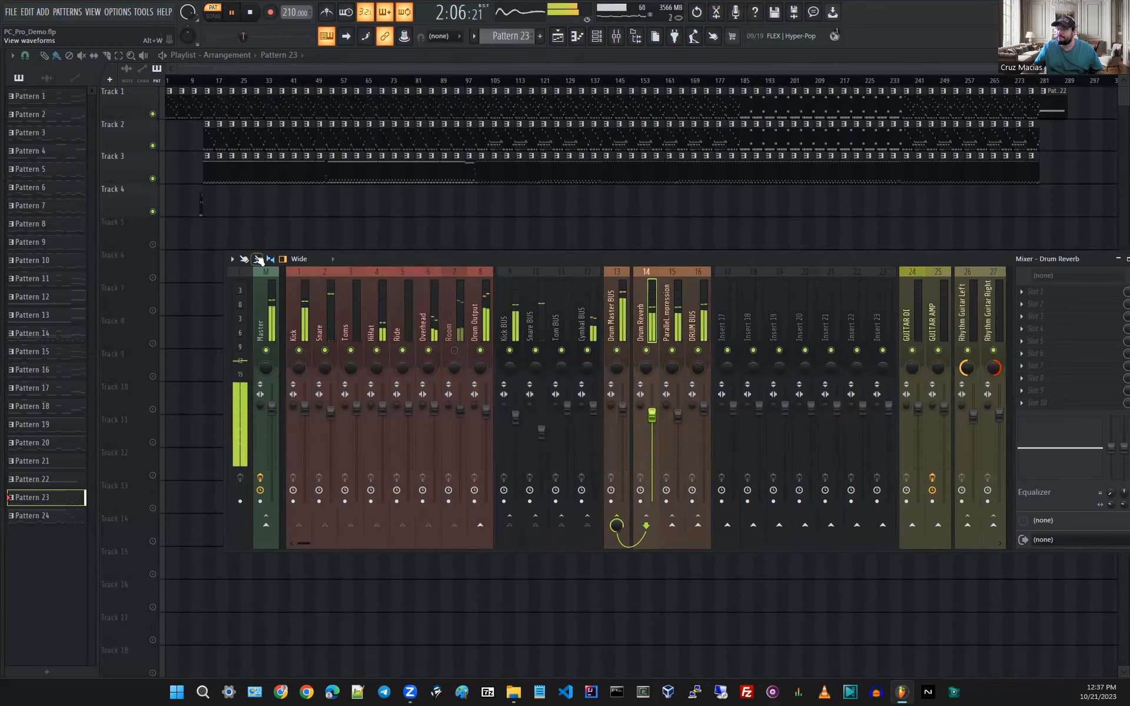
key("l")
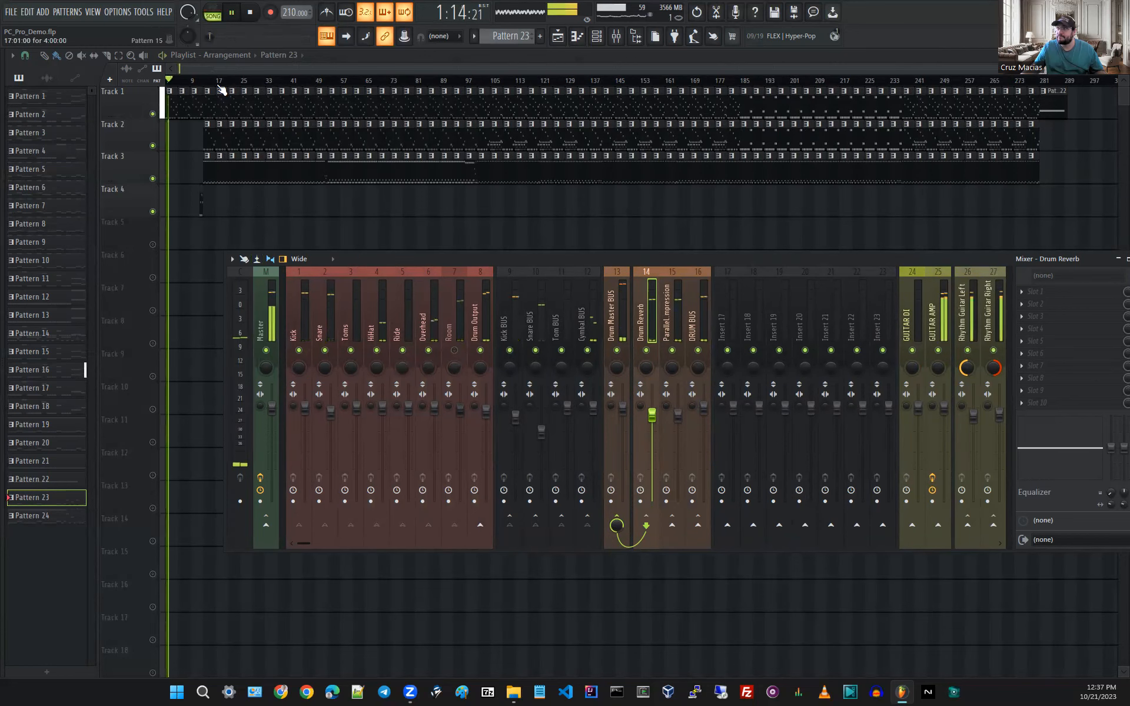
left_click(222, 84)
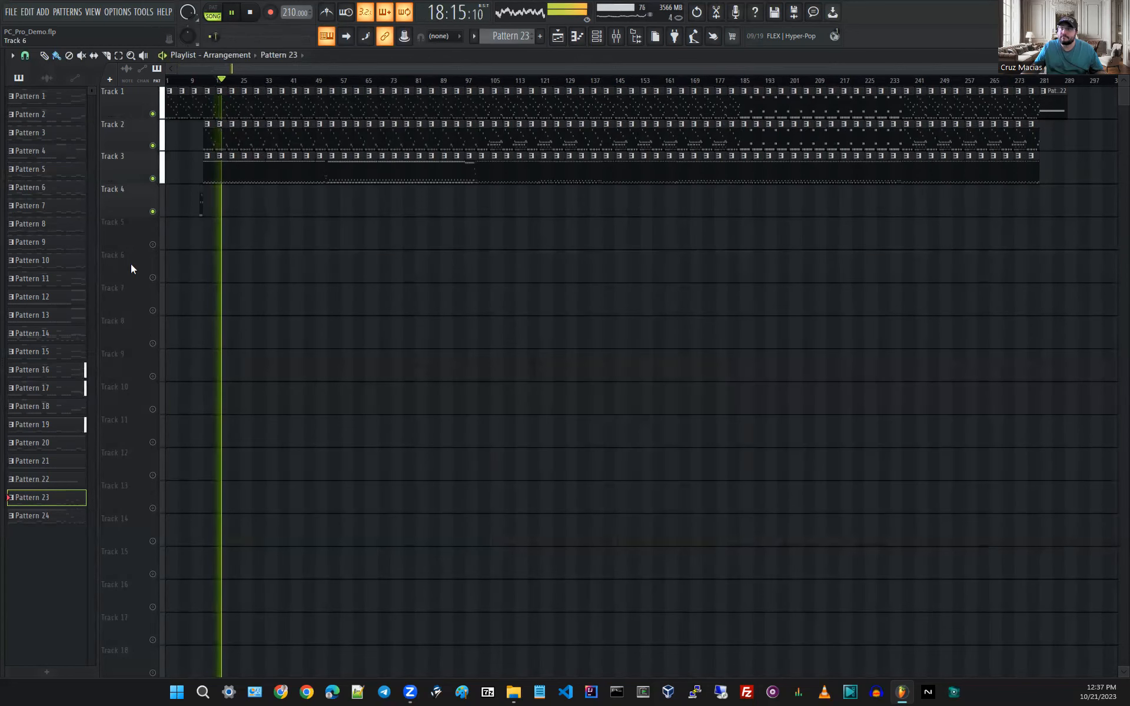